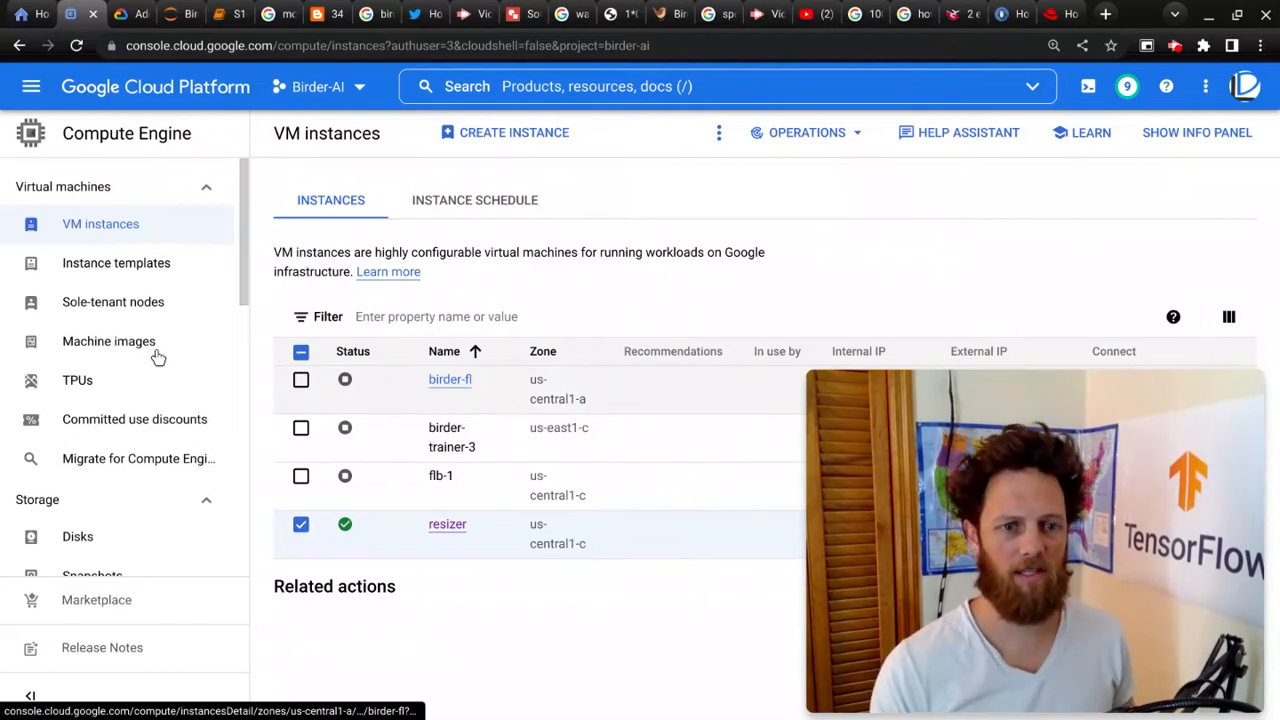
Step: Examine the persistent disks list and the action options available for the birder-fl disk
left_click(36, 550)
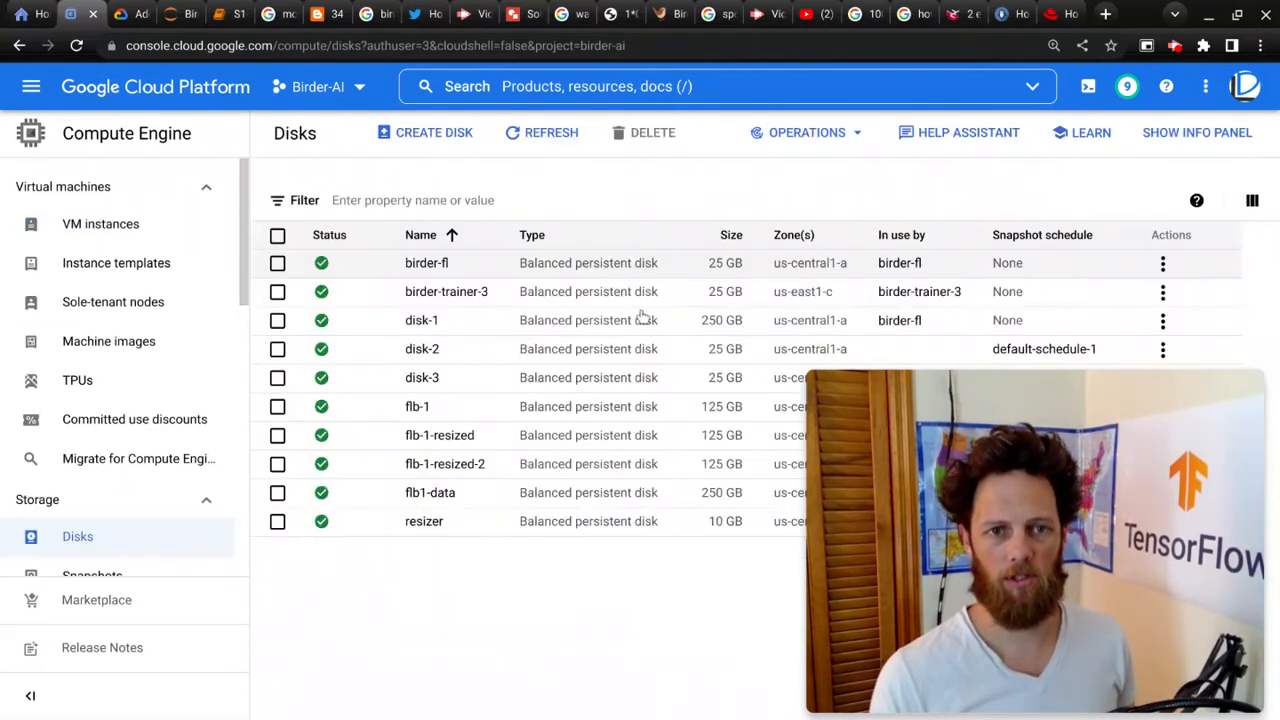
left_click(1162, 264)
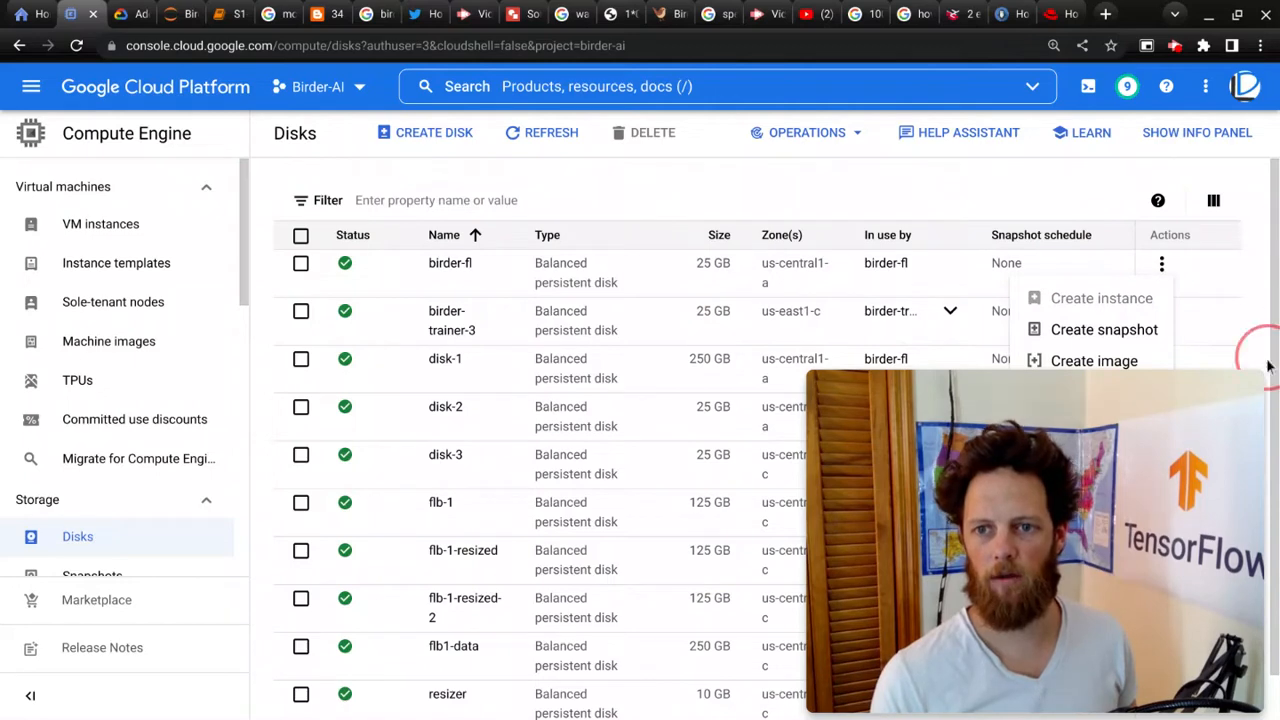
left_click(1243, 403)
mouse_move(1229, 414)
left_mouse_down()
mouse_move(958, 377)
mouse_move(960, 401)
left_mouse_up()
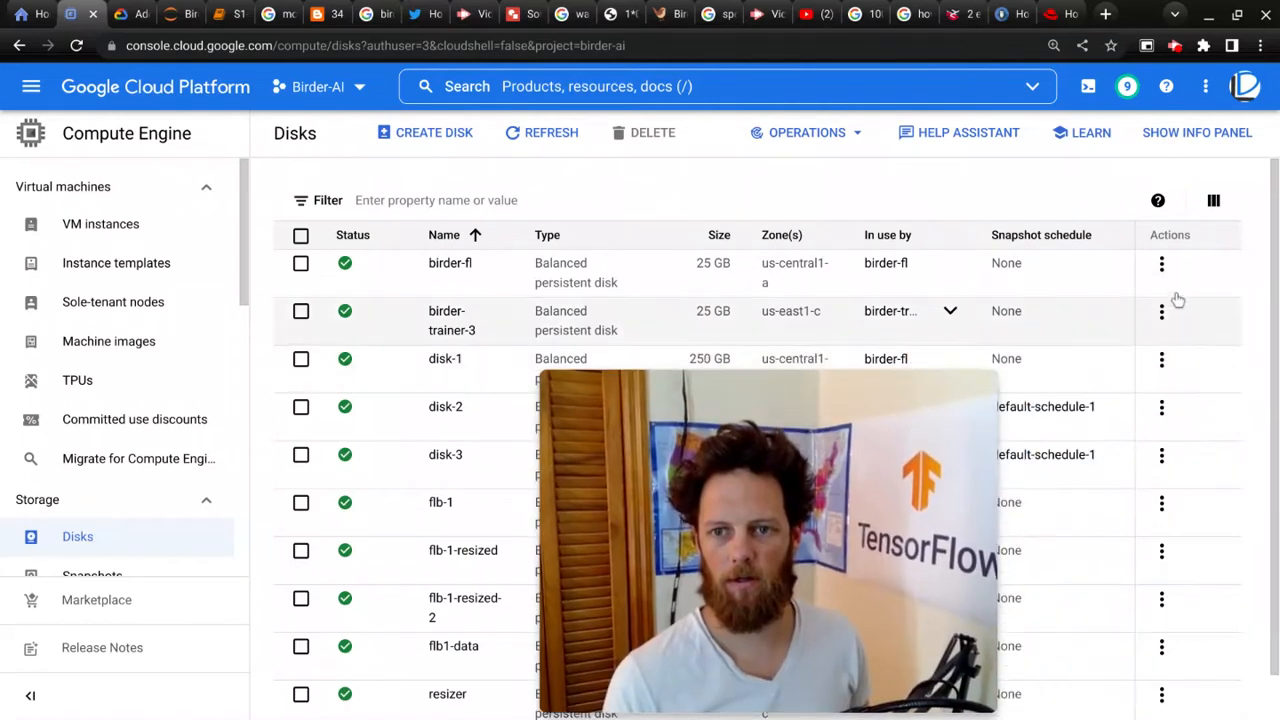
left_click(1162, 264)
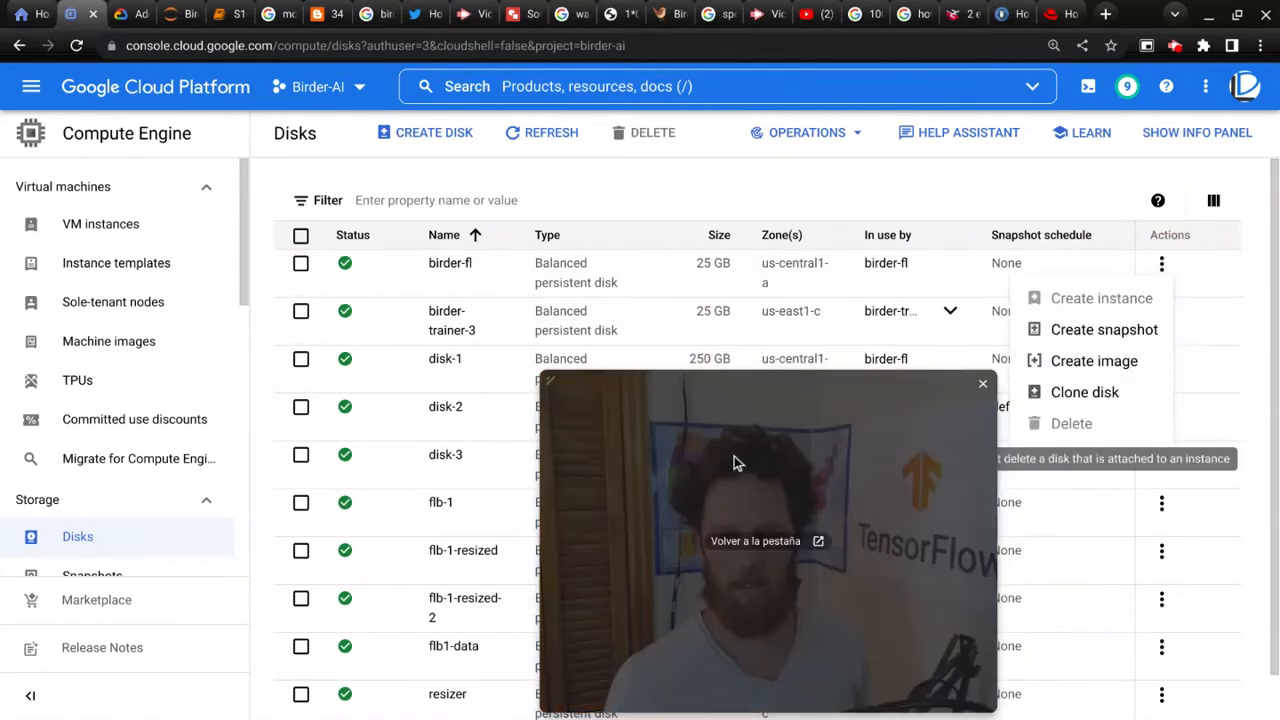
left_click_drag(675, 452, 950, 452)
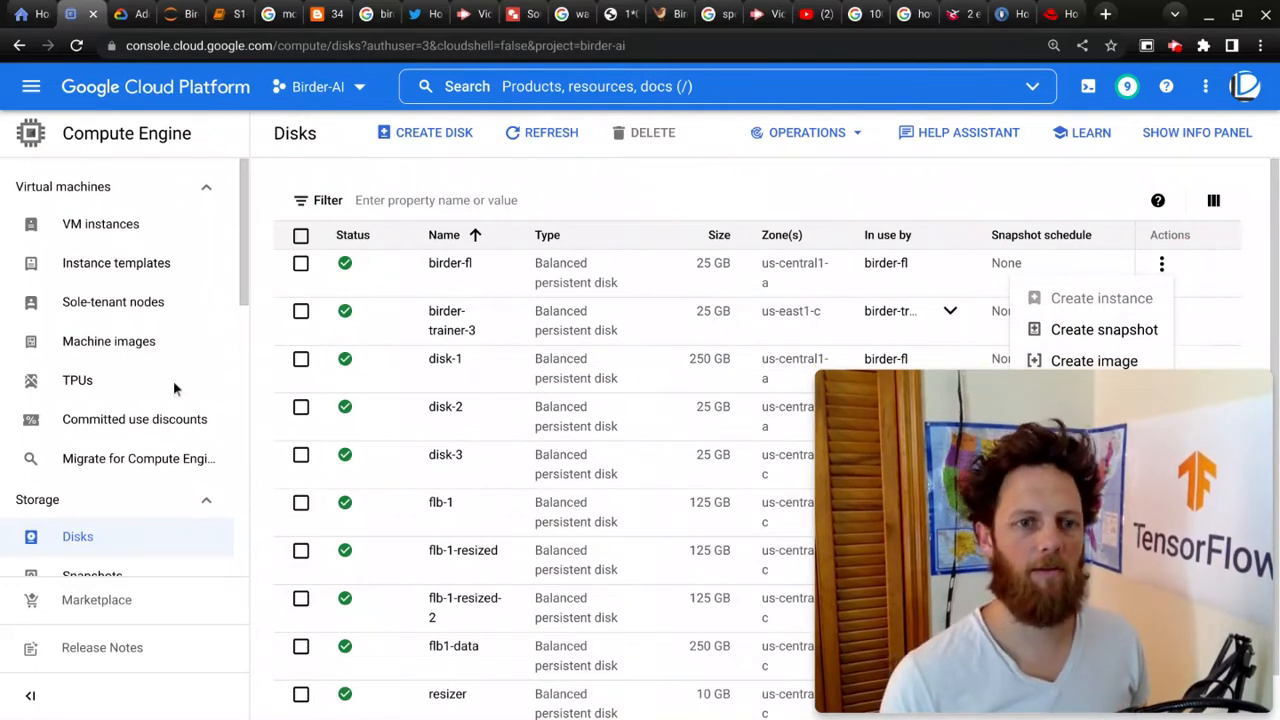
left_click(86, 228)
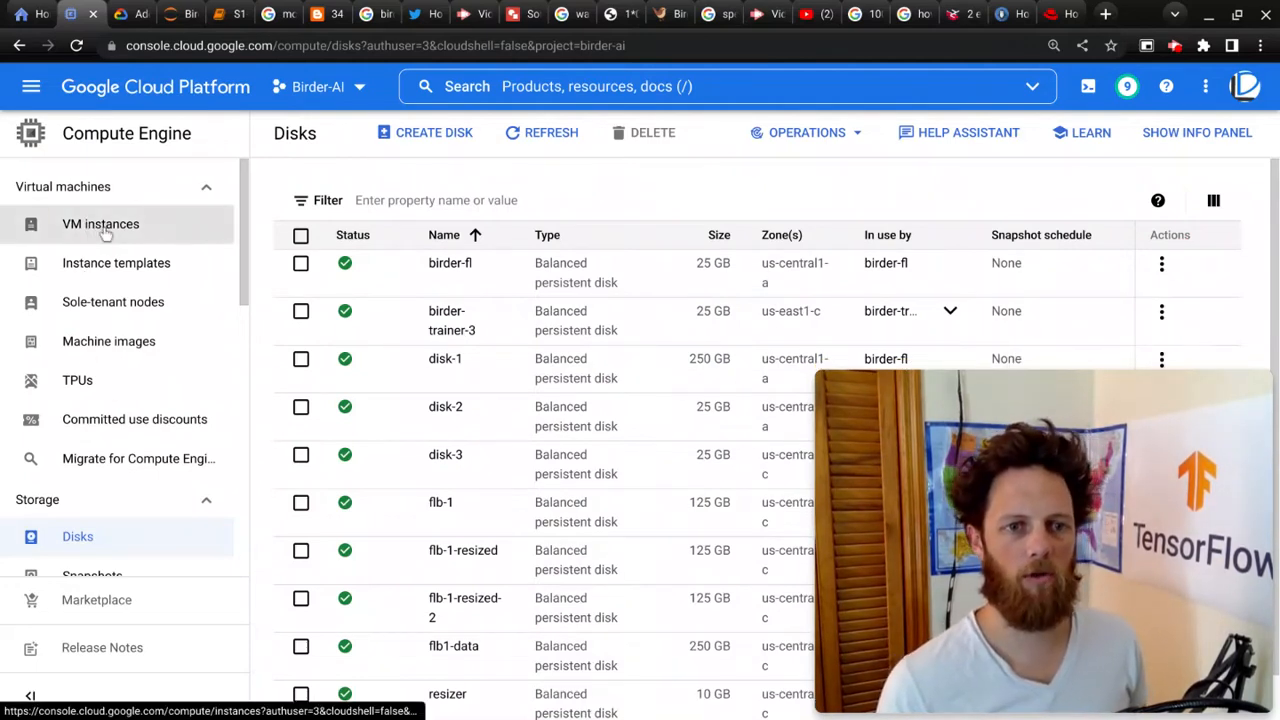
Step: Open the resizer VM instance's details and return to the VM instances list
left_click(105, 230)
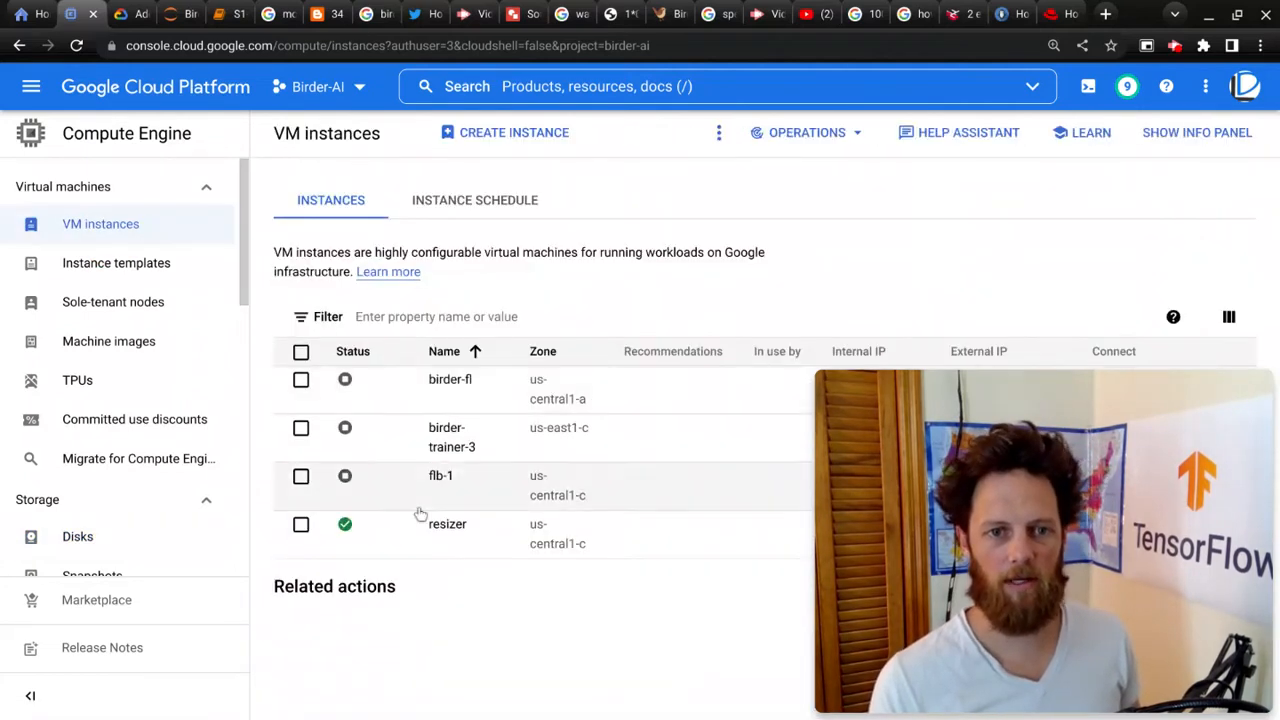
left_click(447, 524)
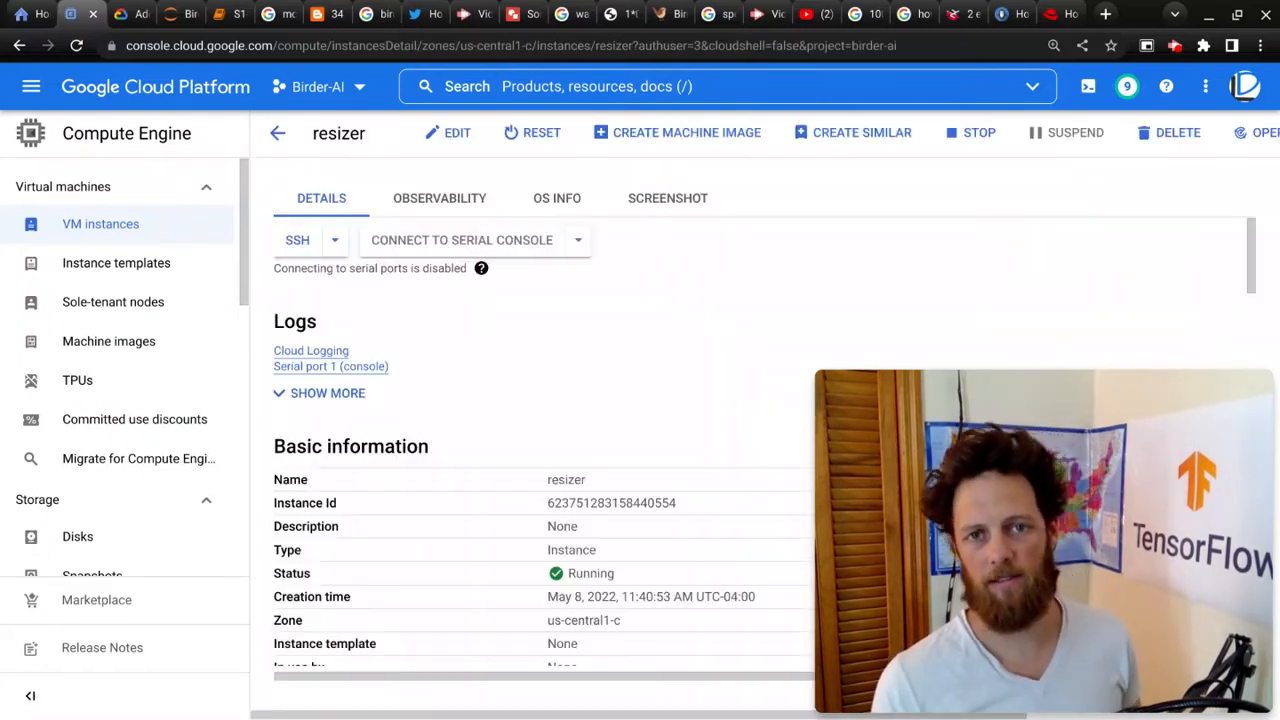
left_click(277, 133)
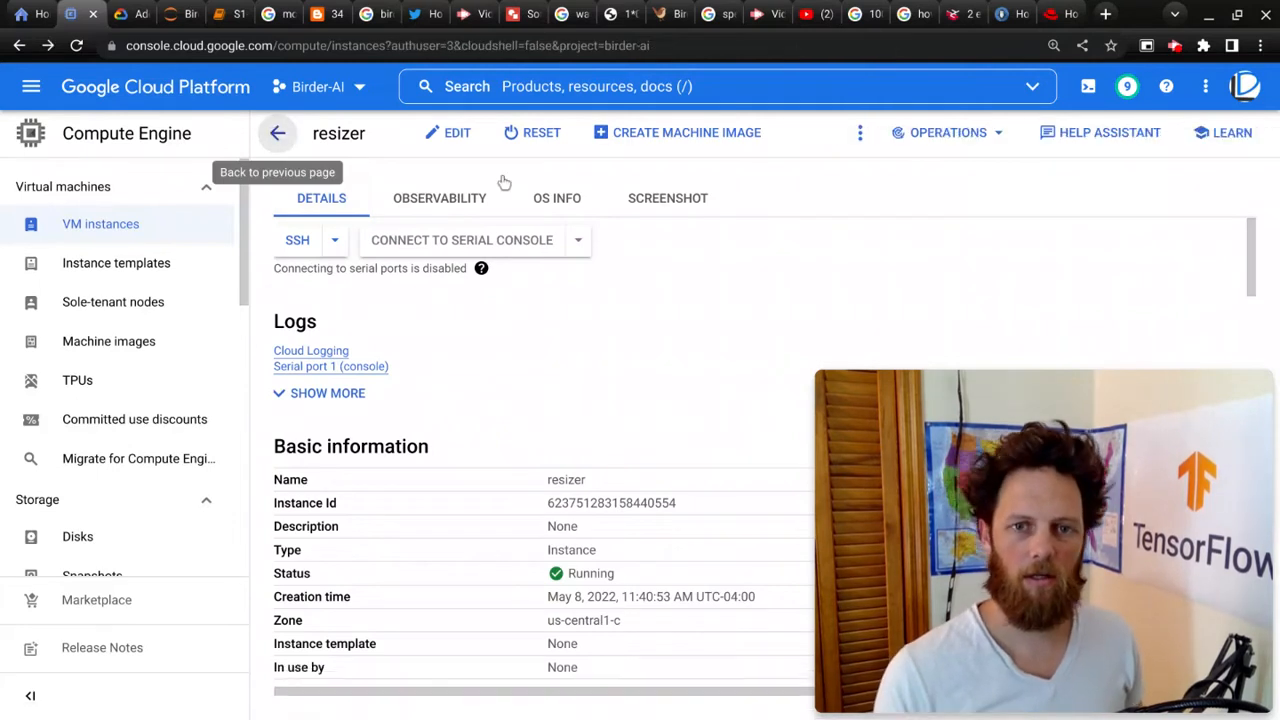
Step: Open an SSH session to the resizer VM instance
mouse_move(945, 432)
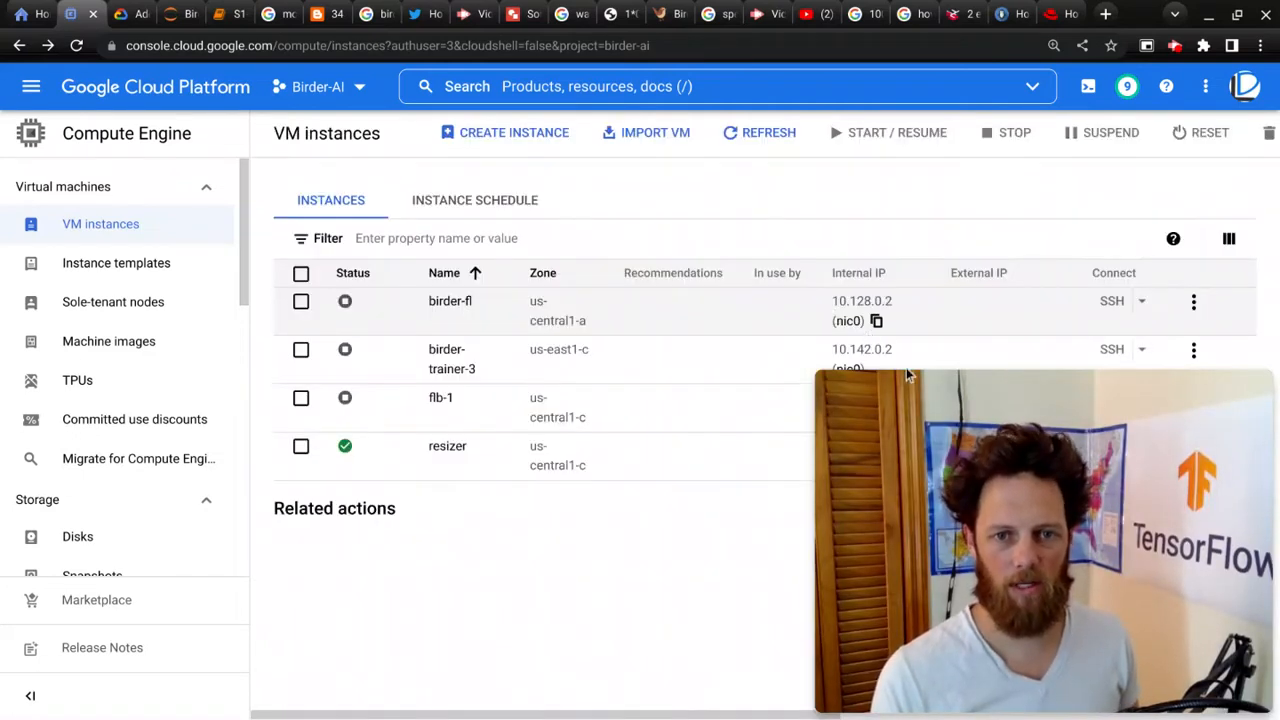
left_click_drag(945, 406, 290, 406)
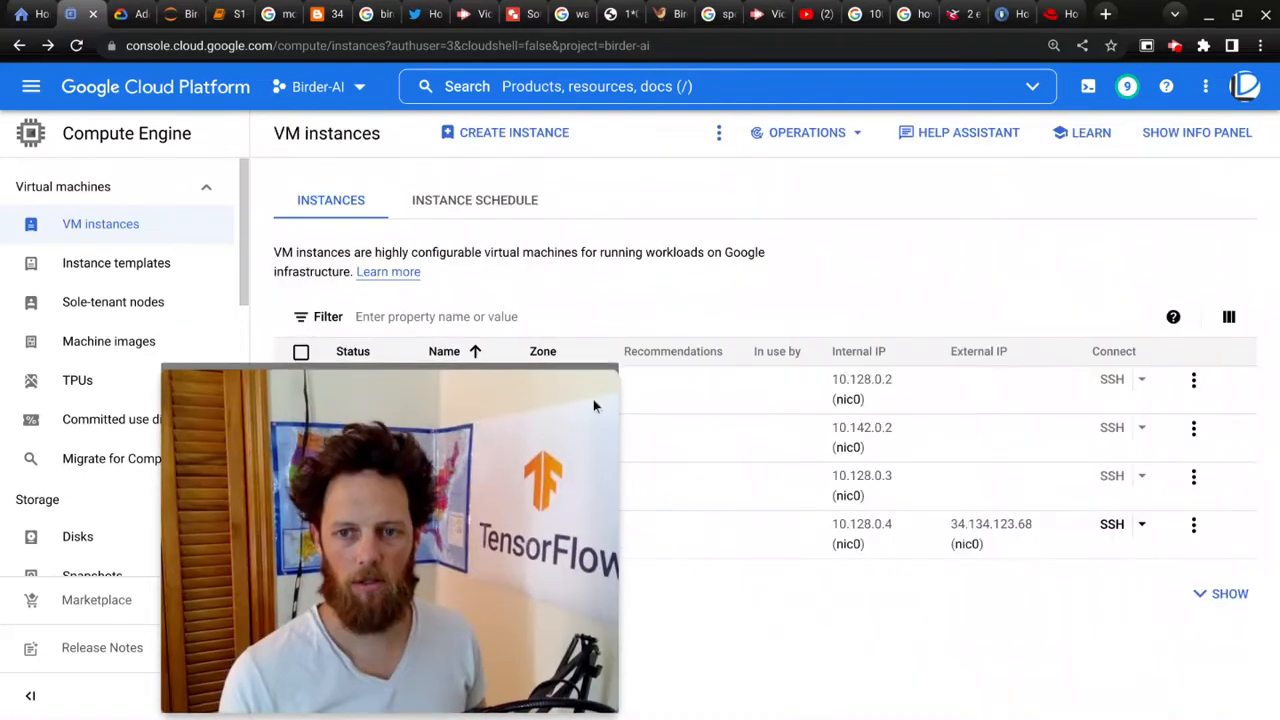
left_click(1113, 526)
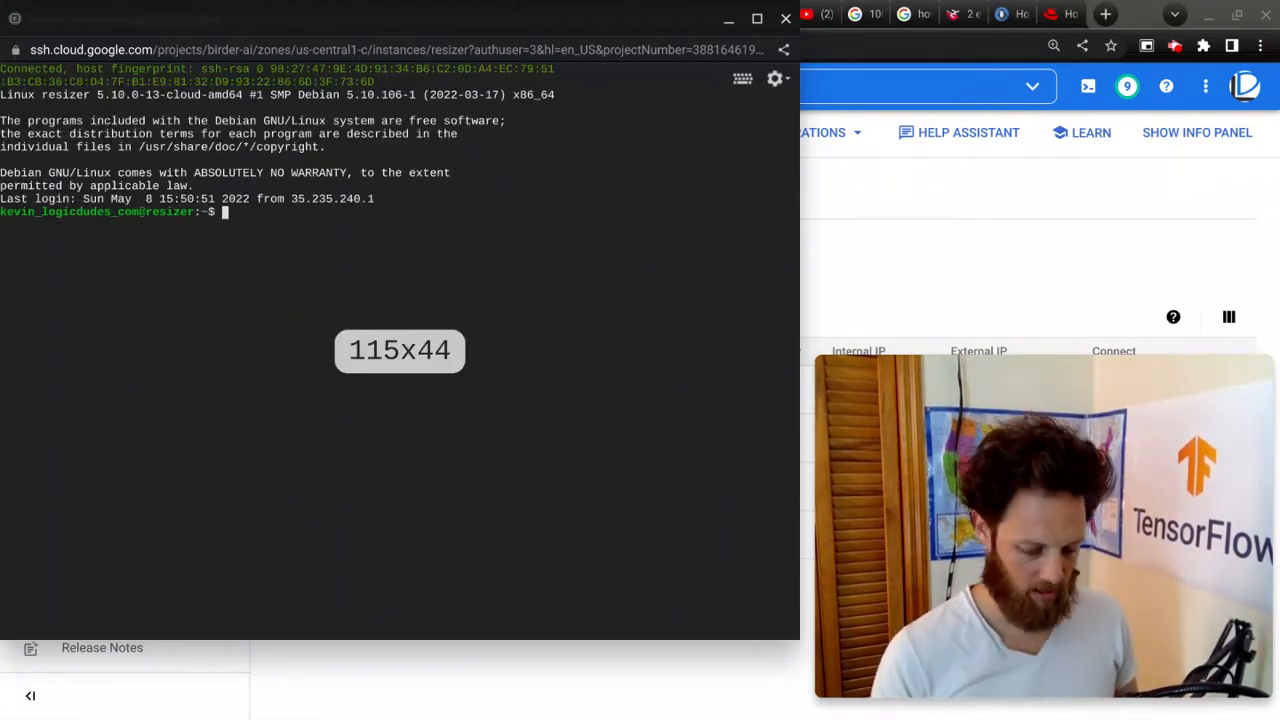
Step: List the VM's block devices with lsblk
type("lsblk")
key("ctrl+l")
key("Return")
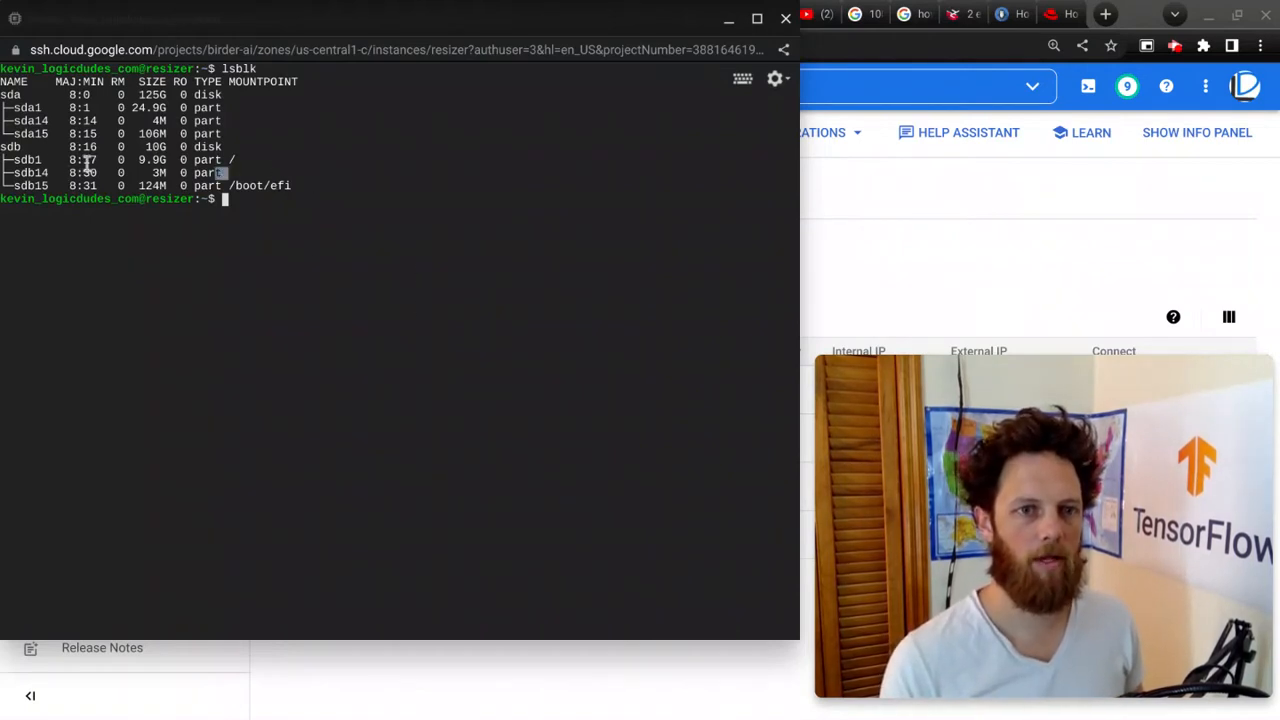
Step: Examine the lsblk output for the sda and sdb disks and their partitions
left_click_drag(222, 176, 8, 150)
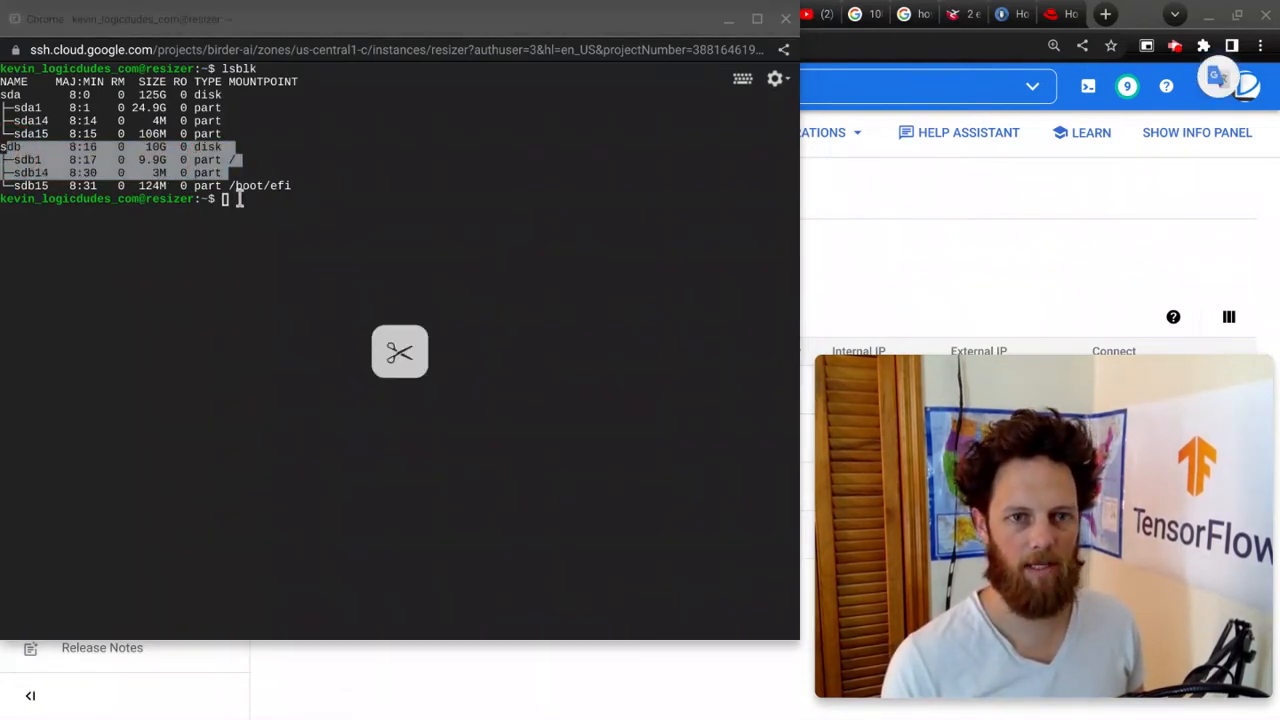
left_click(246, 176)
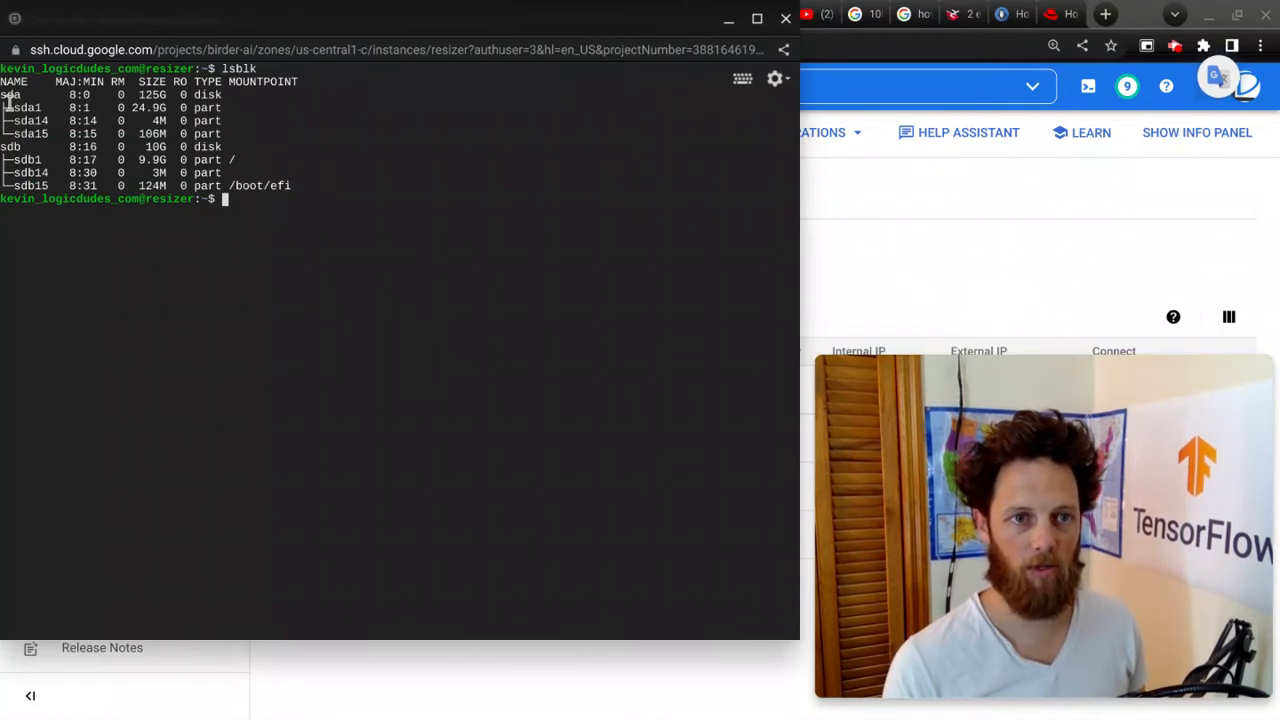
left_click_drag(226, 133, 3, 98)
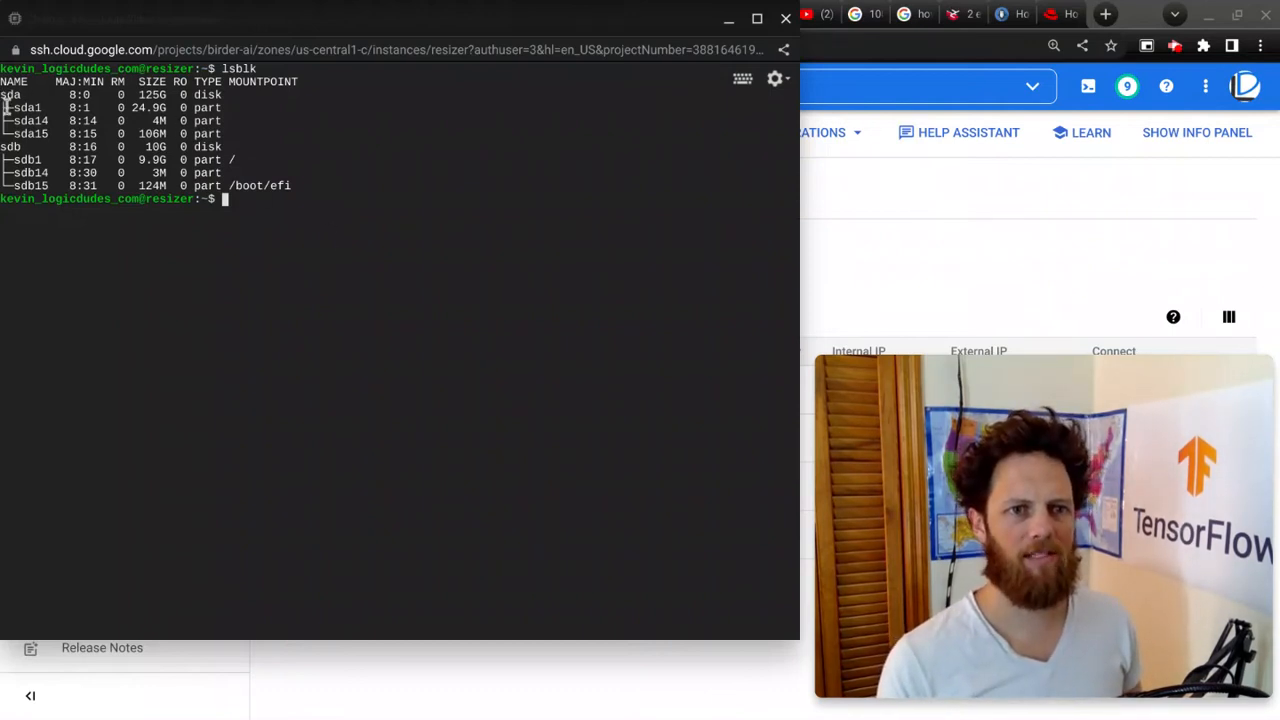
left_click_drag(5, 107, 227, 104)
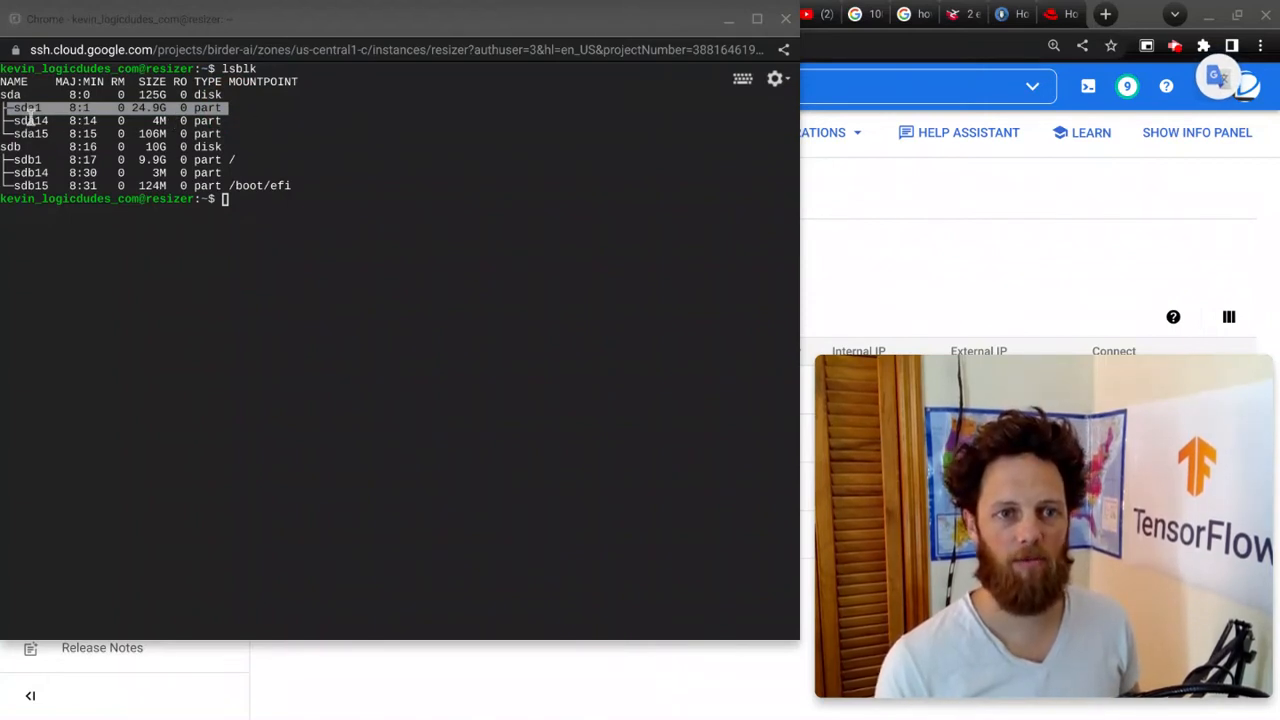
Step: Open the /dev/sda disk in gdisk with sudo
left_click(382, 214)
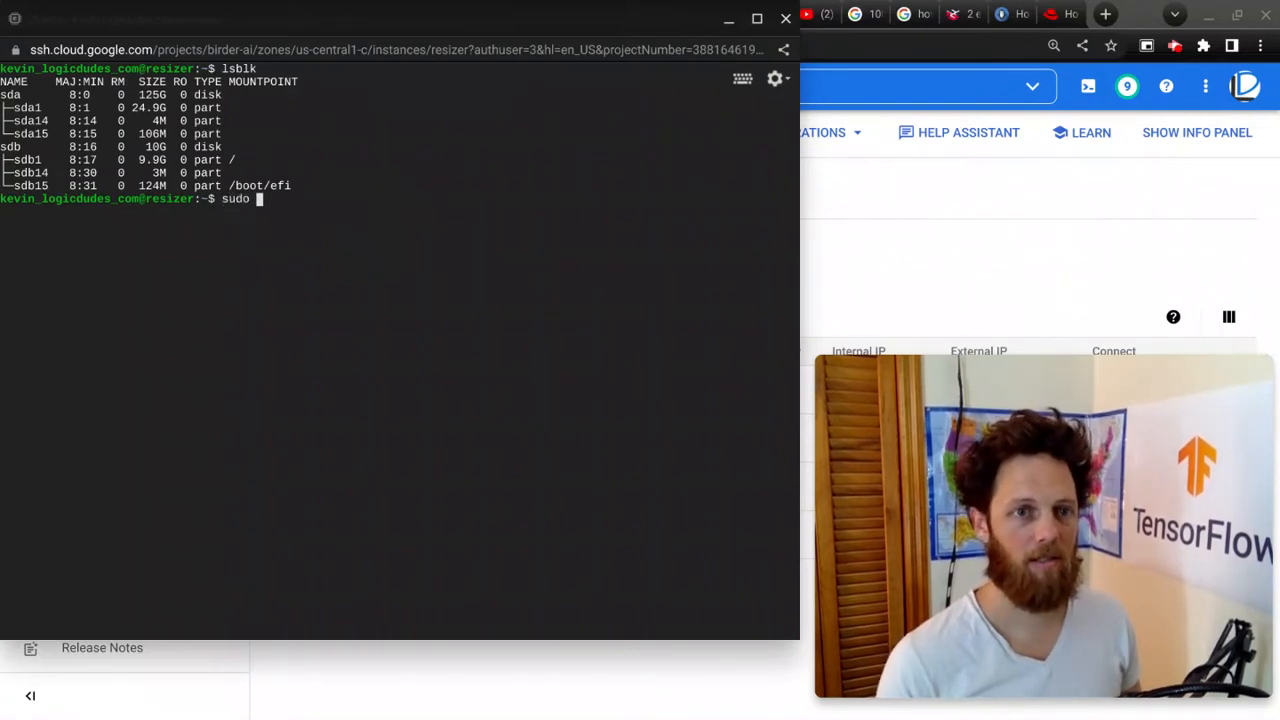
type("sudo g")
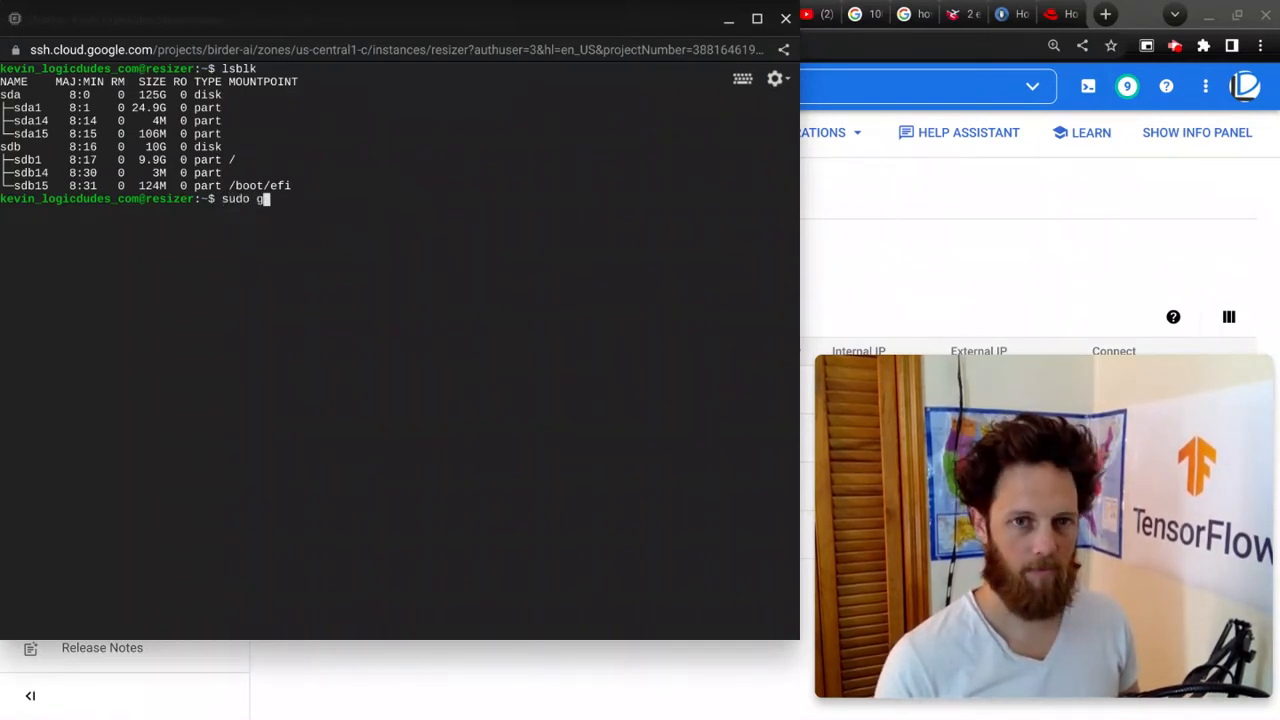
type("disk /dev/sd")
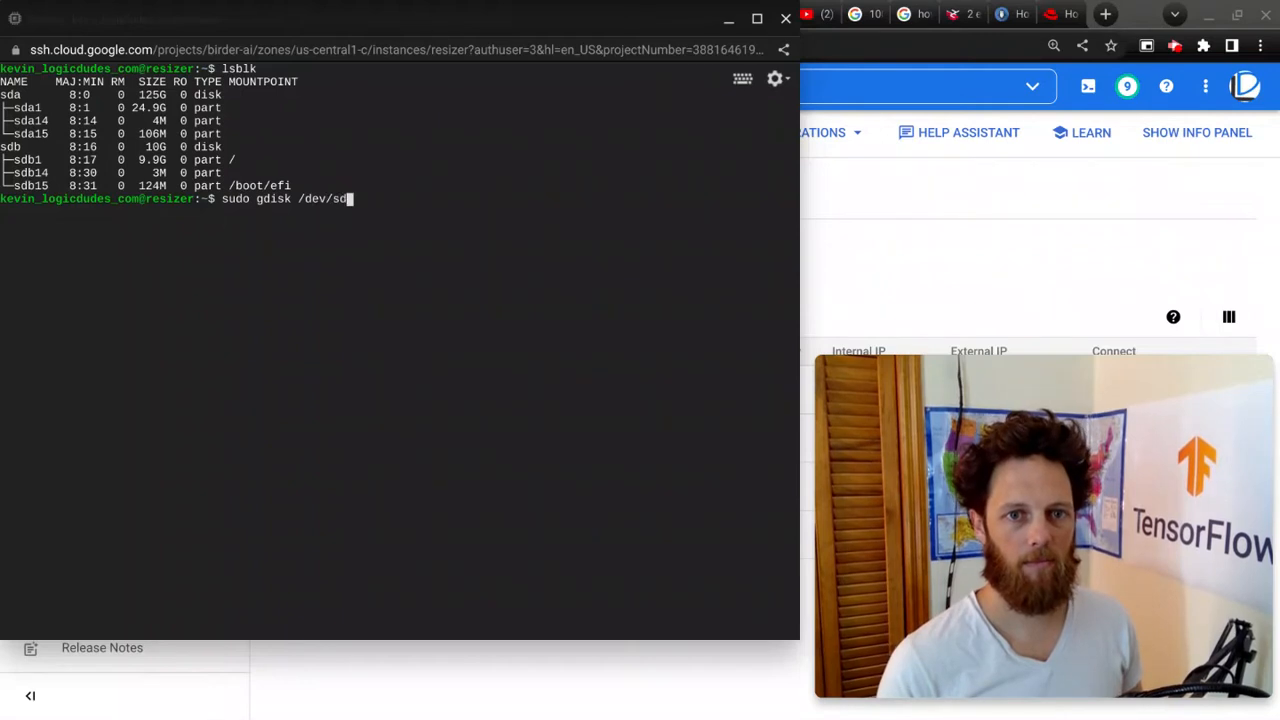
type("a")
key("Return")
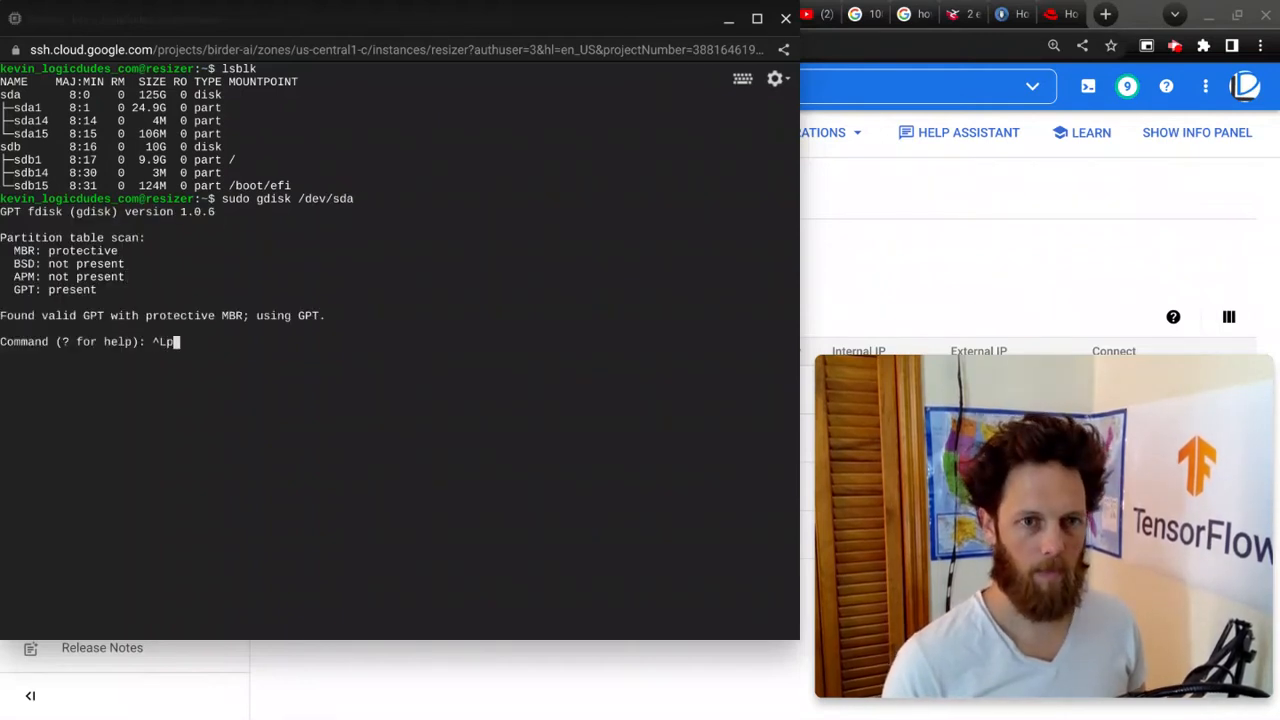
Step: Print the /dev/sda partition table and command list, examining the partitions' start and end sectors
type("p")
key("Return")
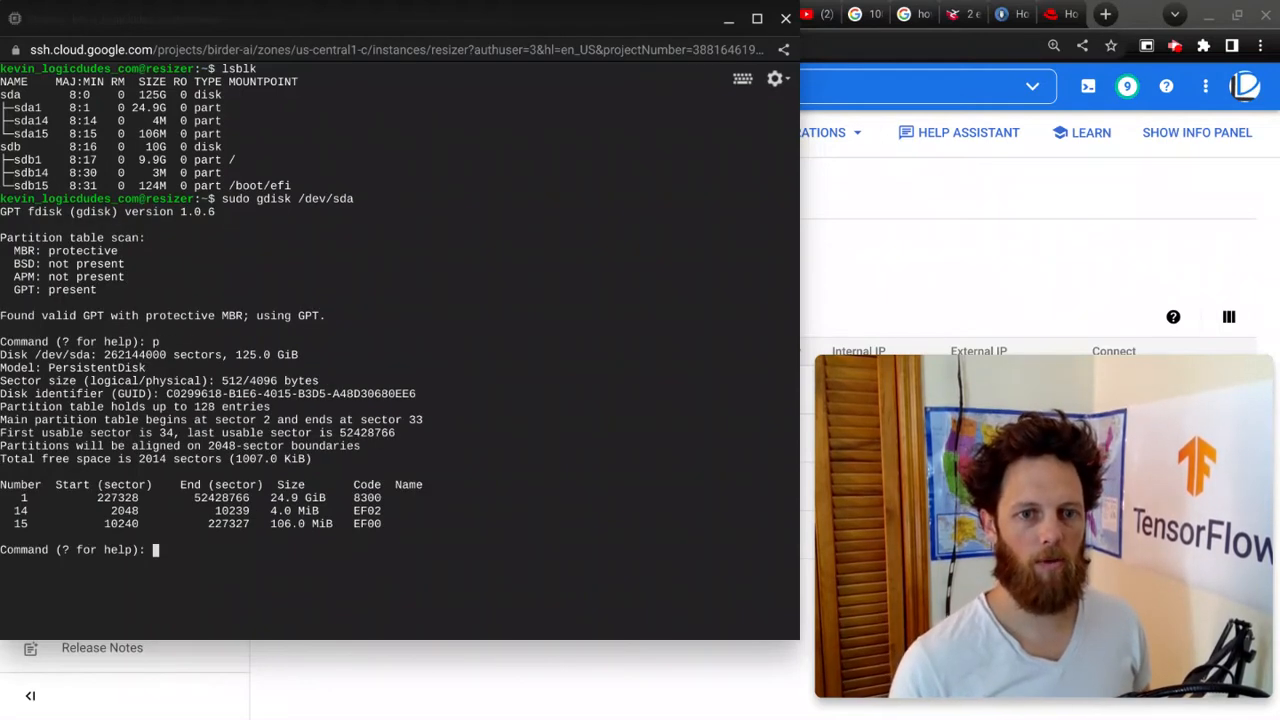
double_click(118, 497)
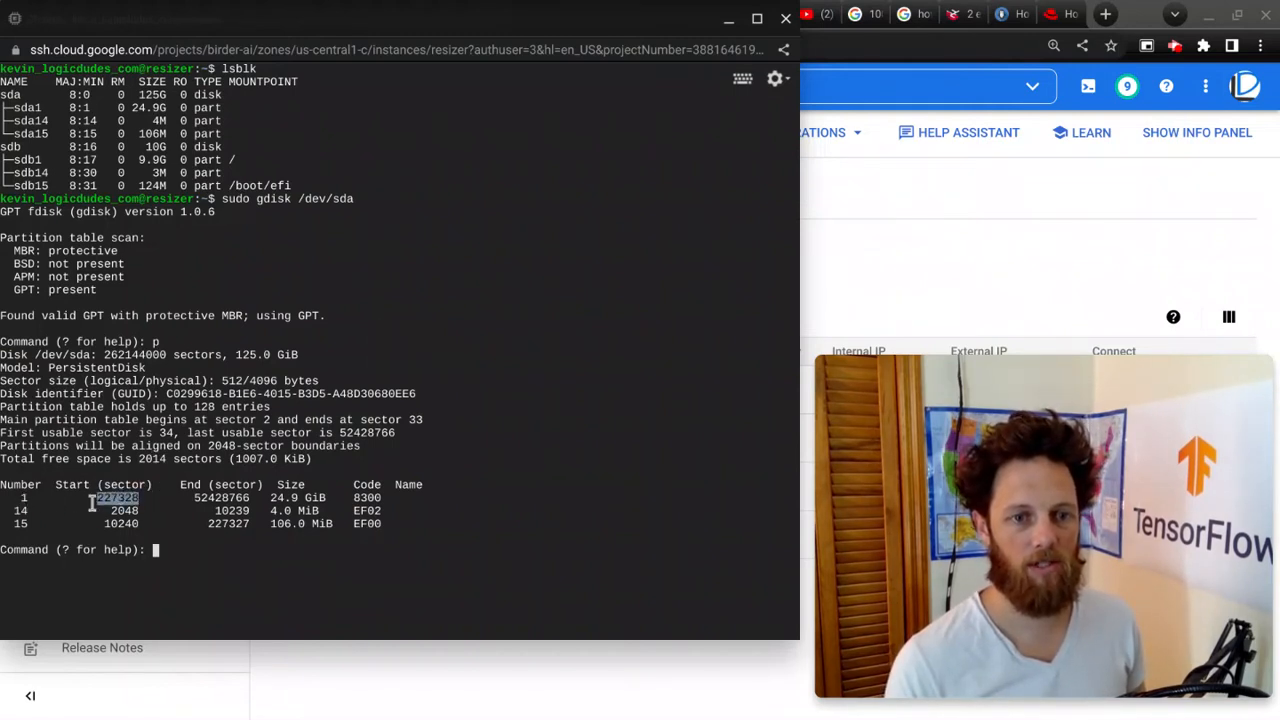
double_click(240, 524)
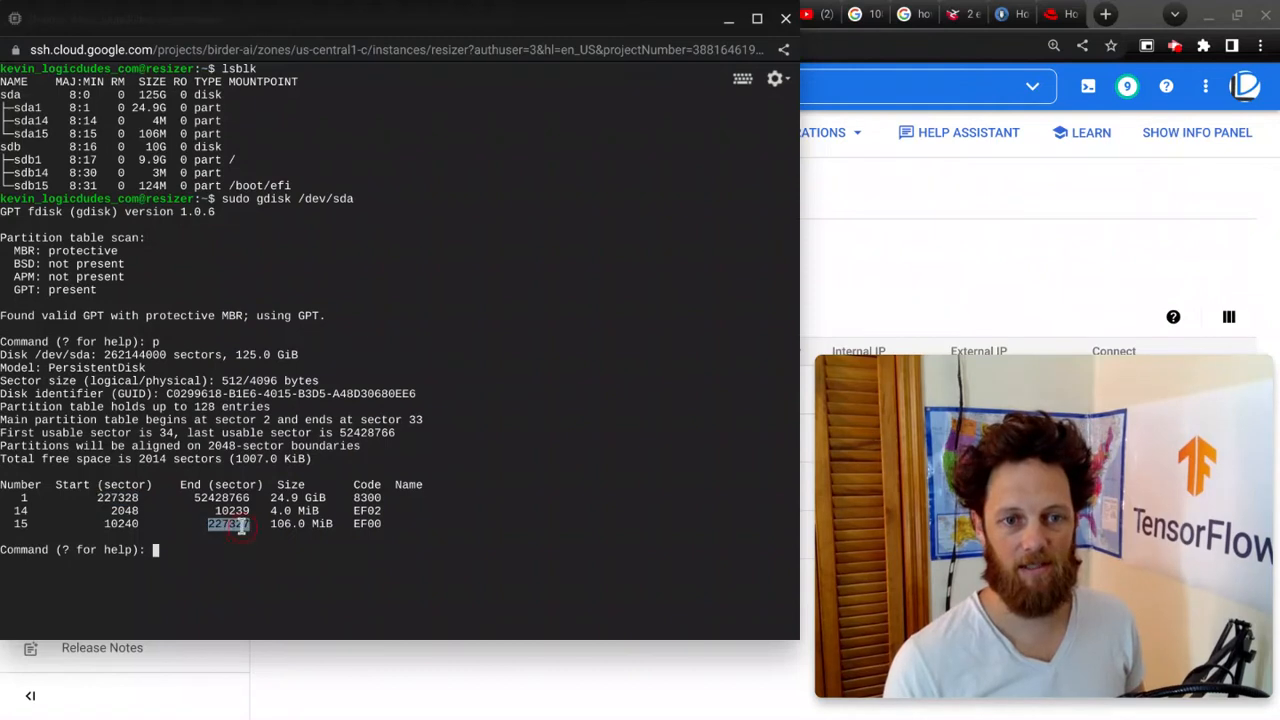
left_click(383, 466)
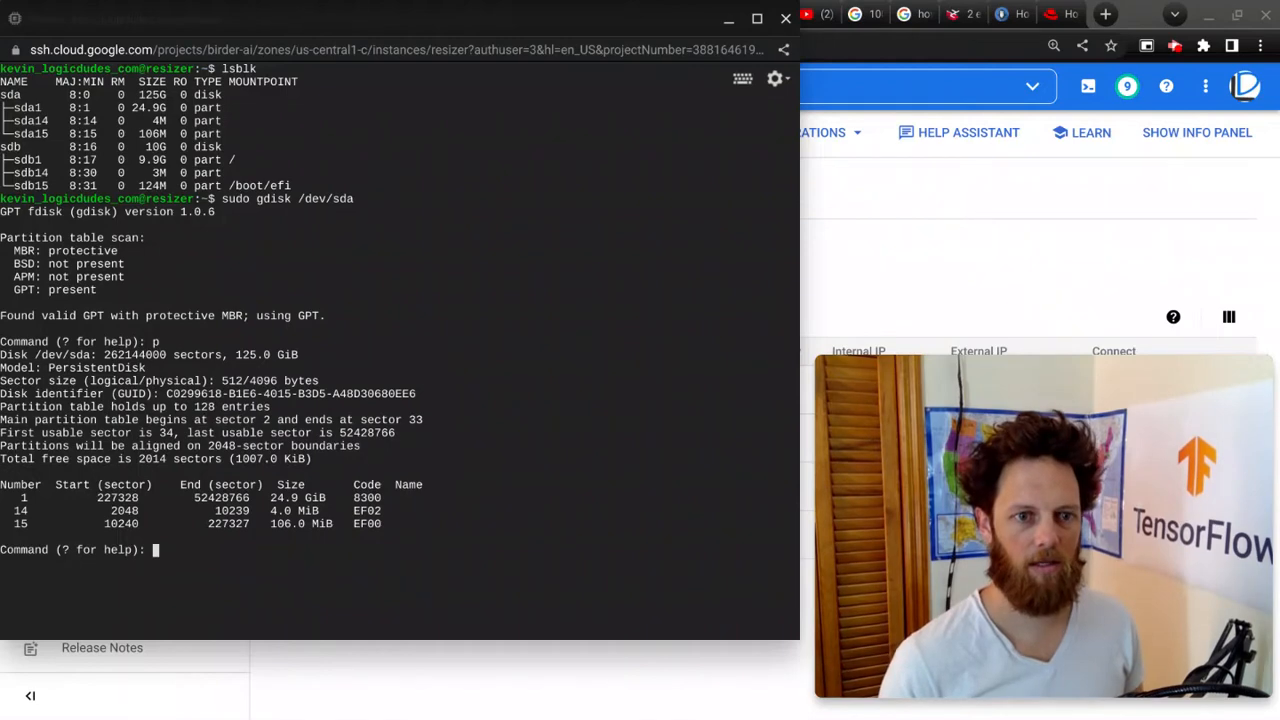
key("Return")
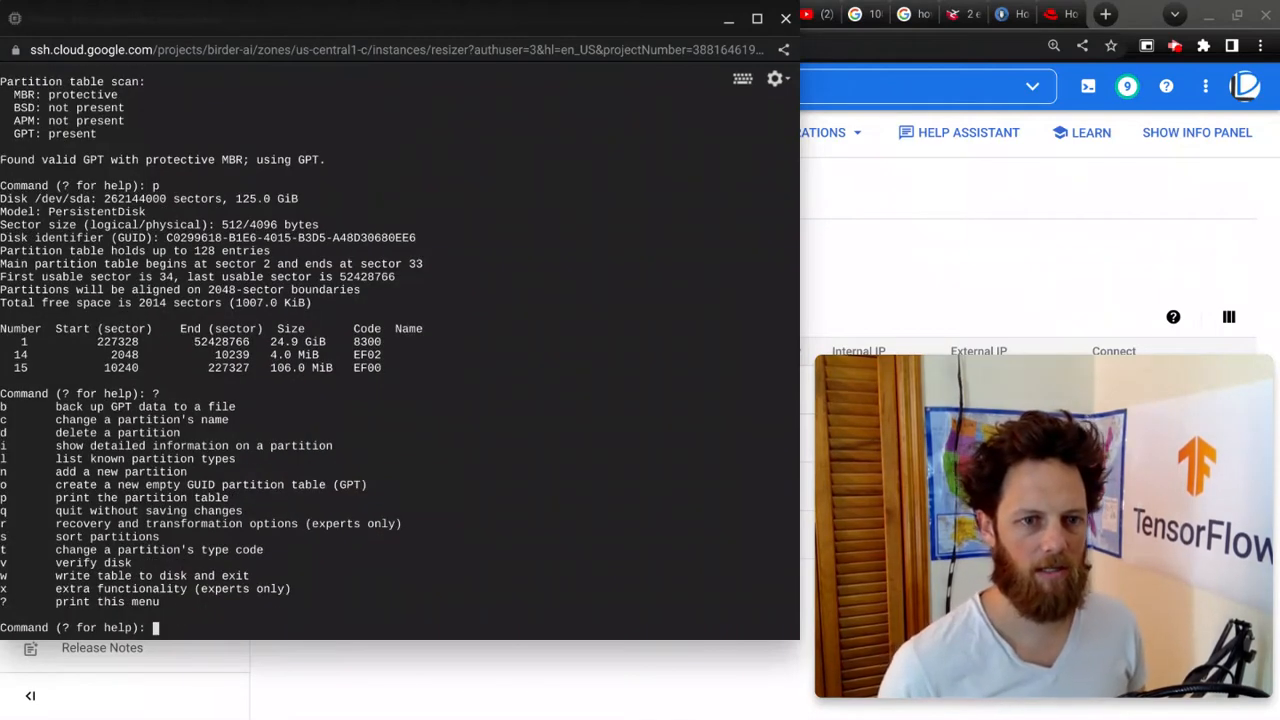
Step: Delete partition 1 from the /dev/sda partition table
type("d")
key("Return")
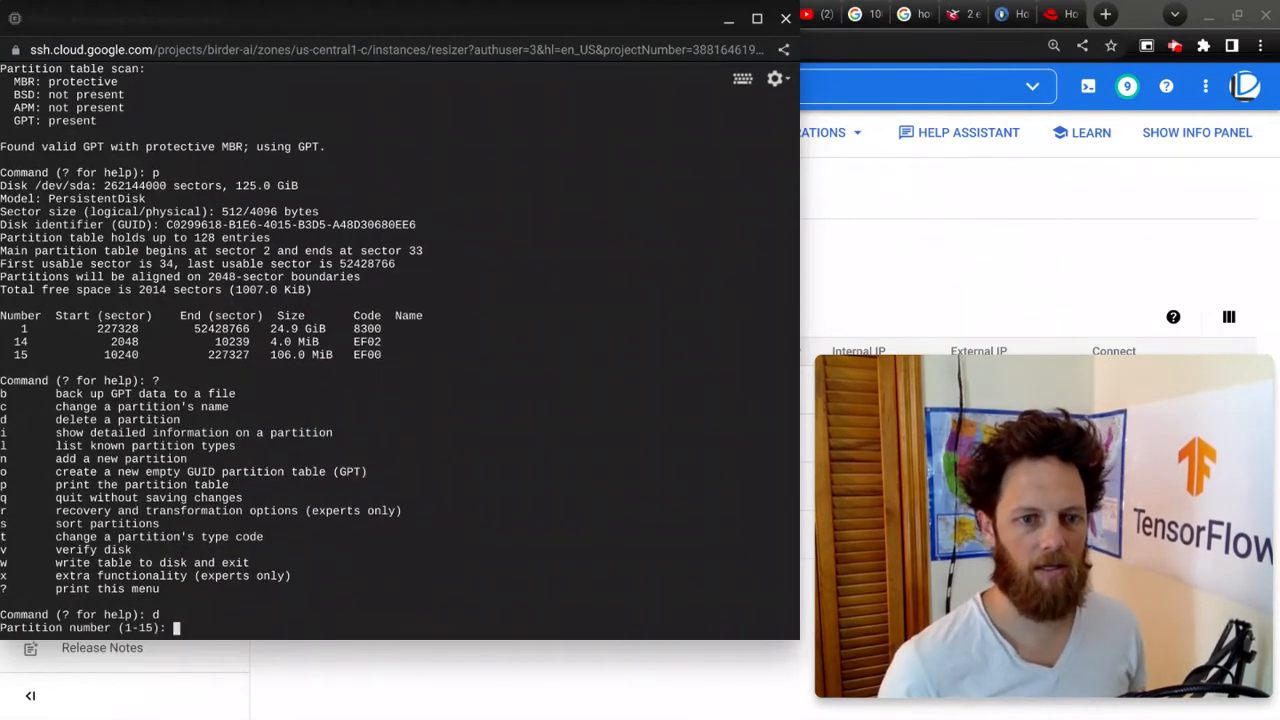
type("1")
key("Return")
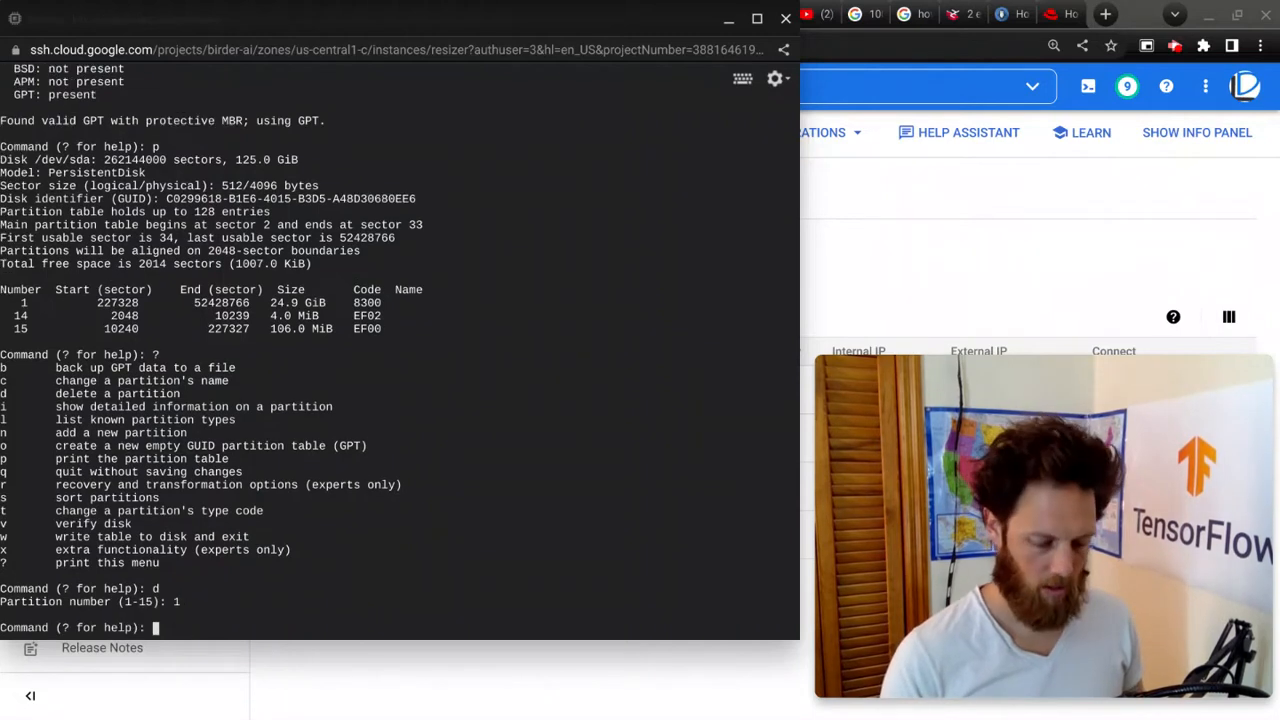
Step: Create a new partition 1 with the default first and last sectors and default type 8300
type("n")
key("Return")
key("Return")
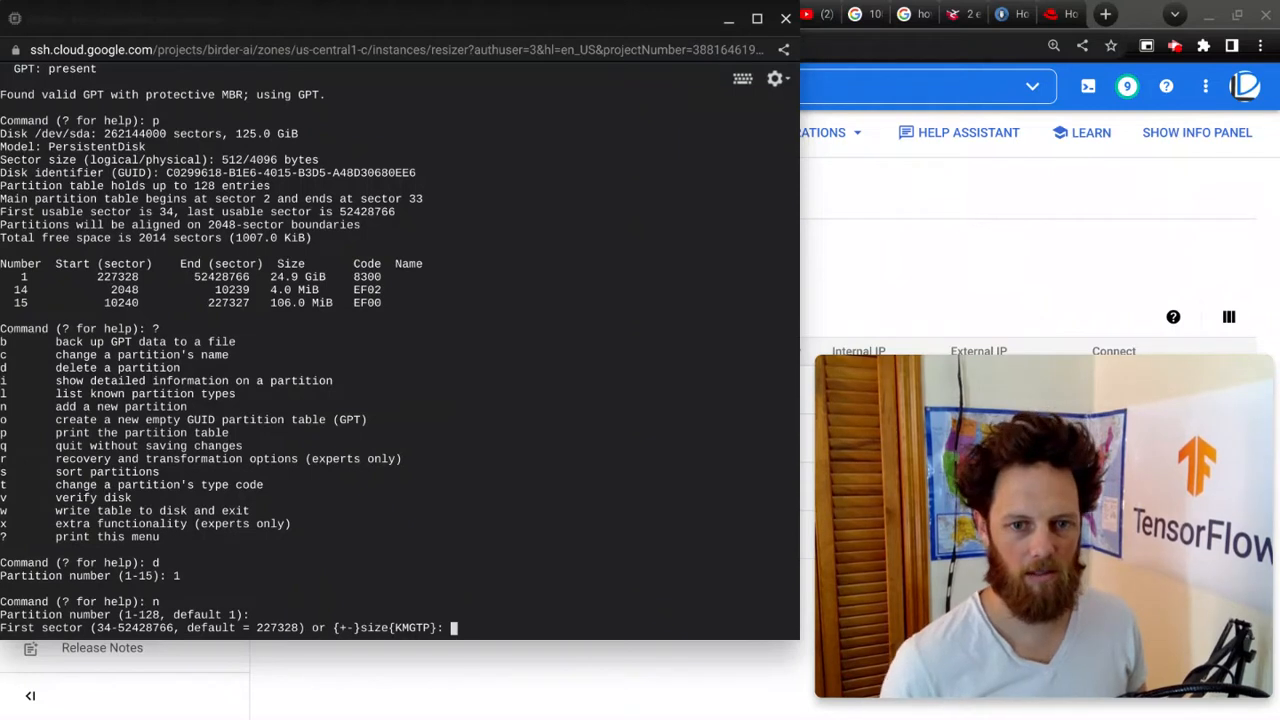
key("Return")
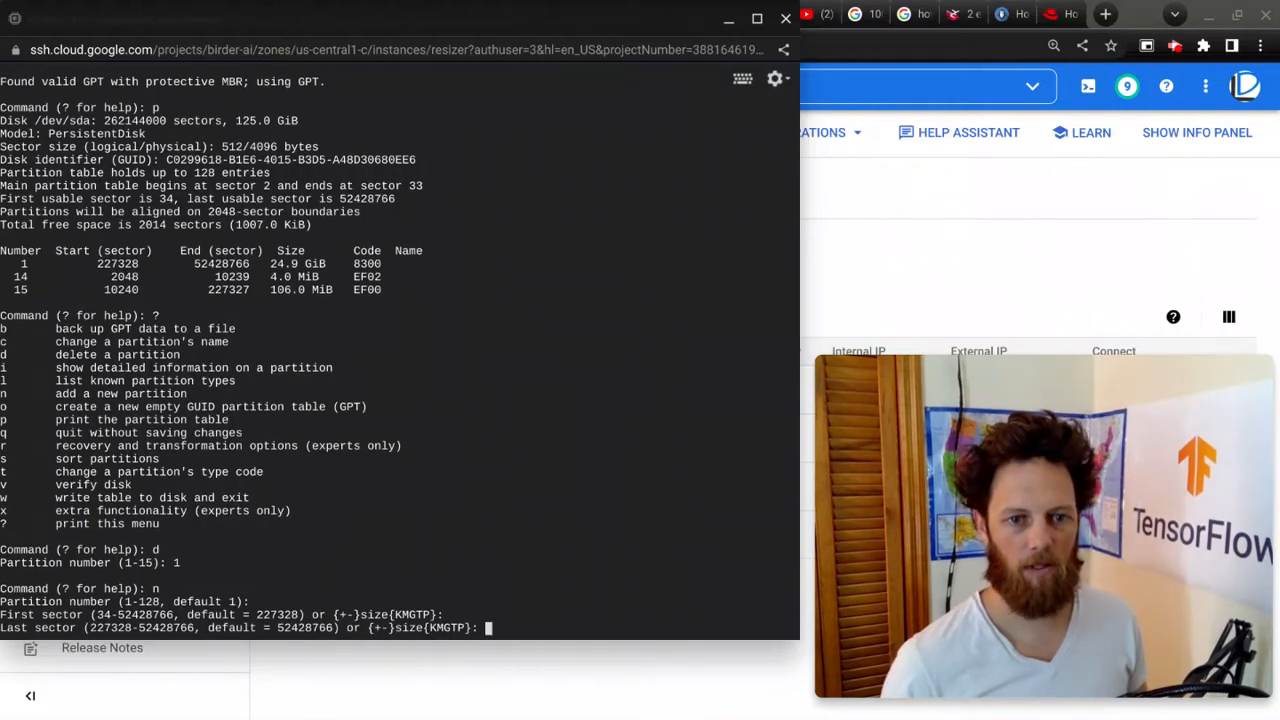
key("Return")
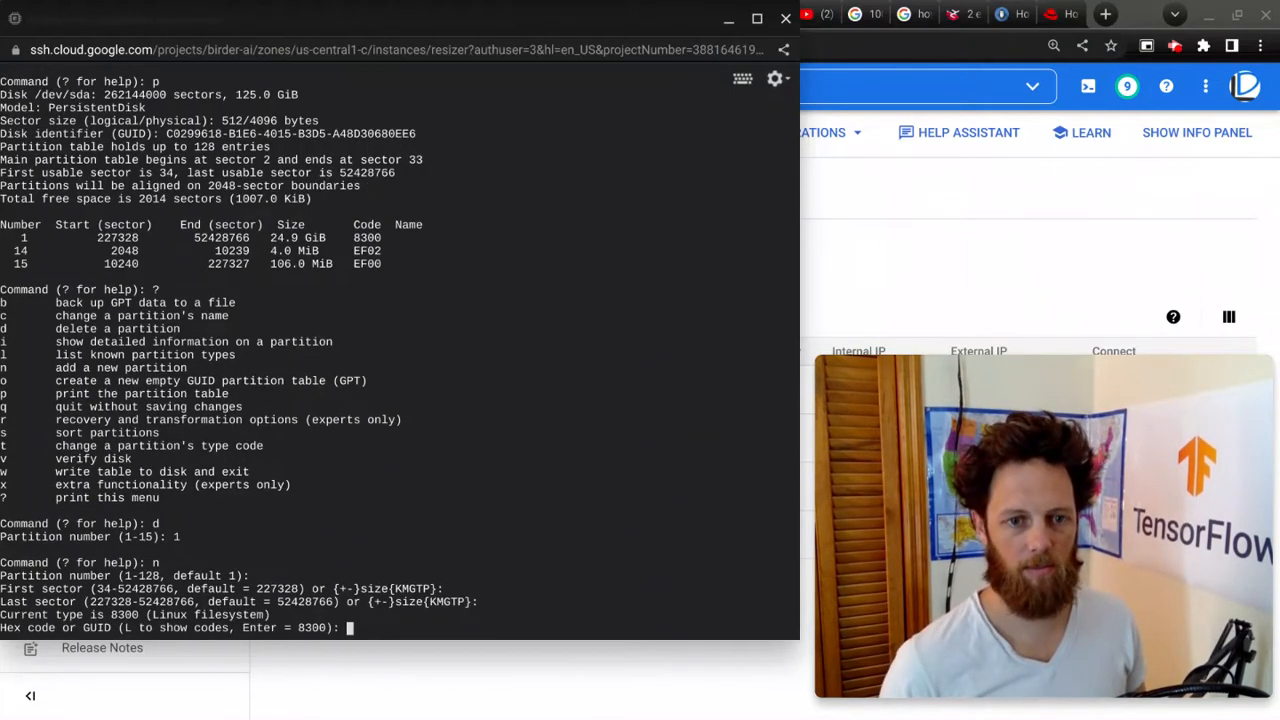
key("Return")
Step: Write the partition table to /dev/sda, accepting the secondary header correction and confirming the overwrite
type("w")
key("Return")
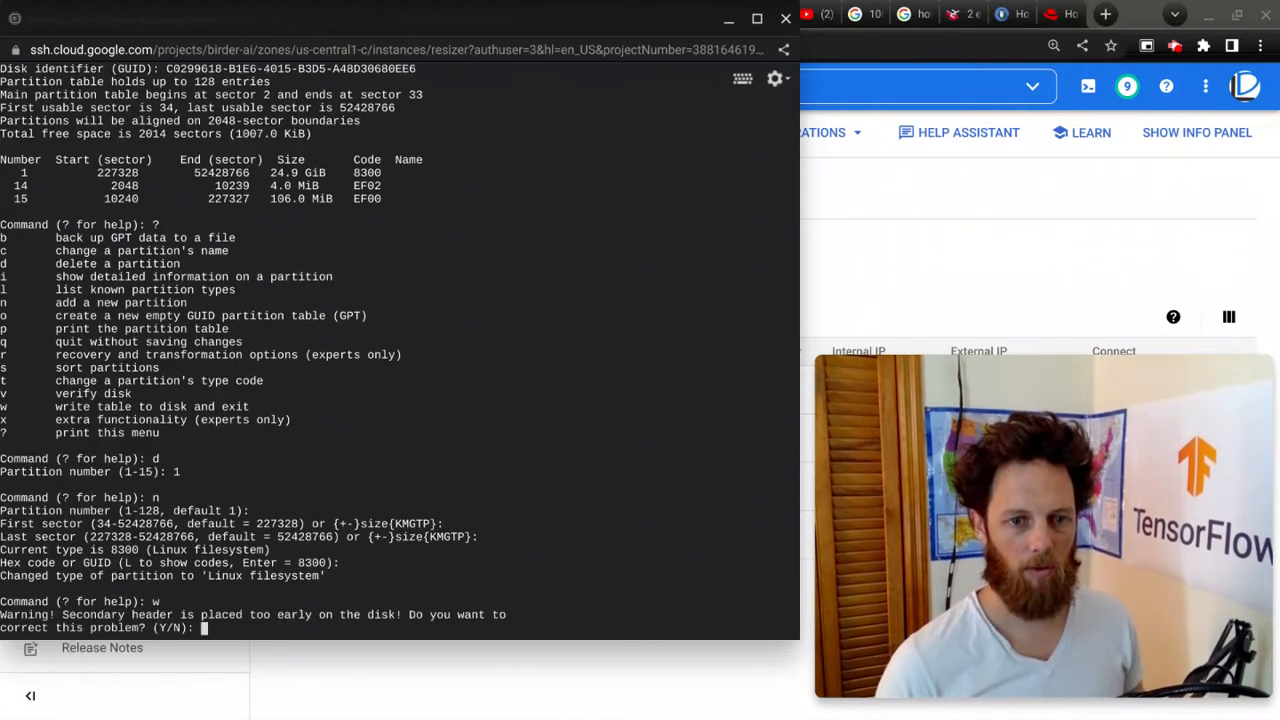
type("y")
key("Return")
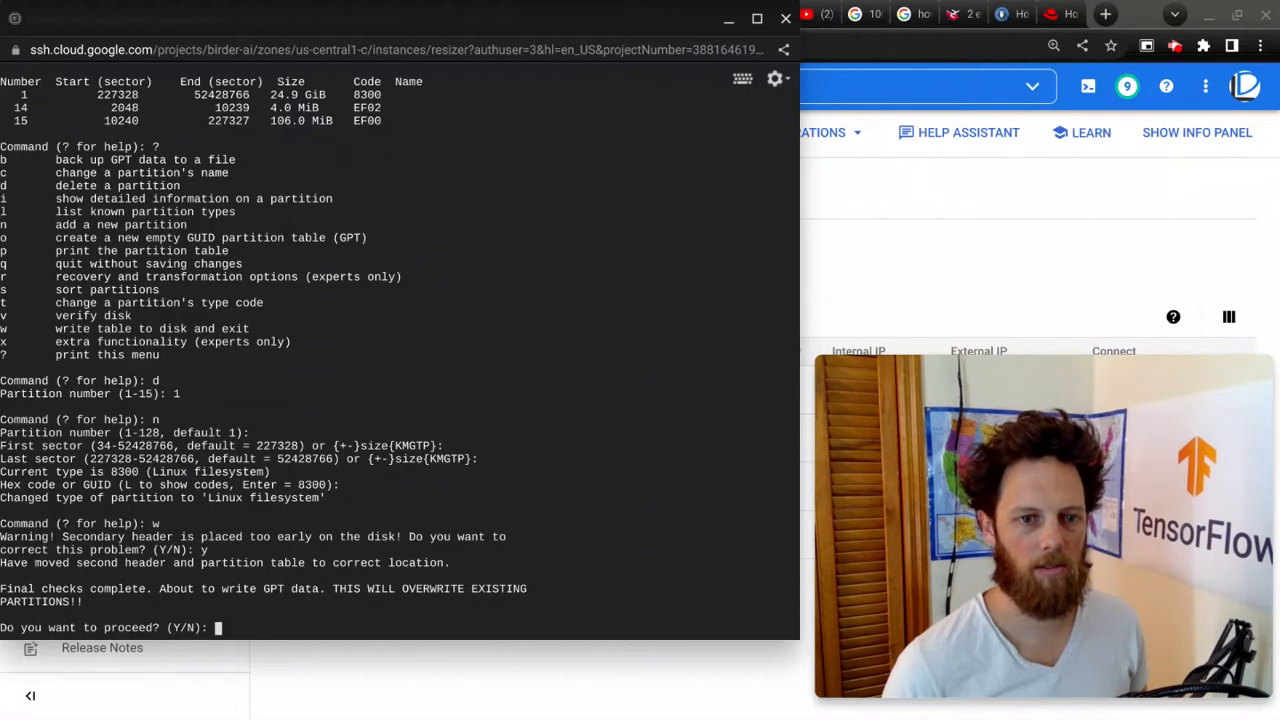
type("y")
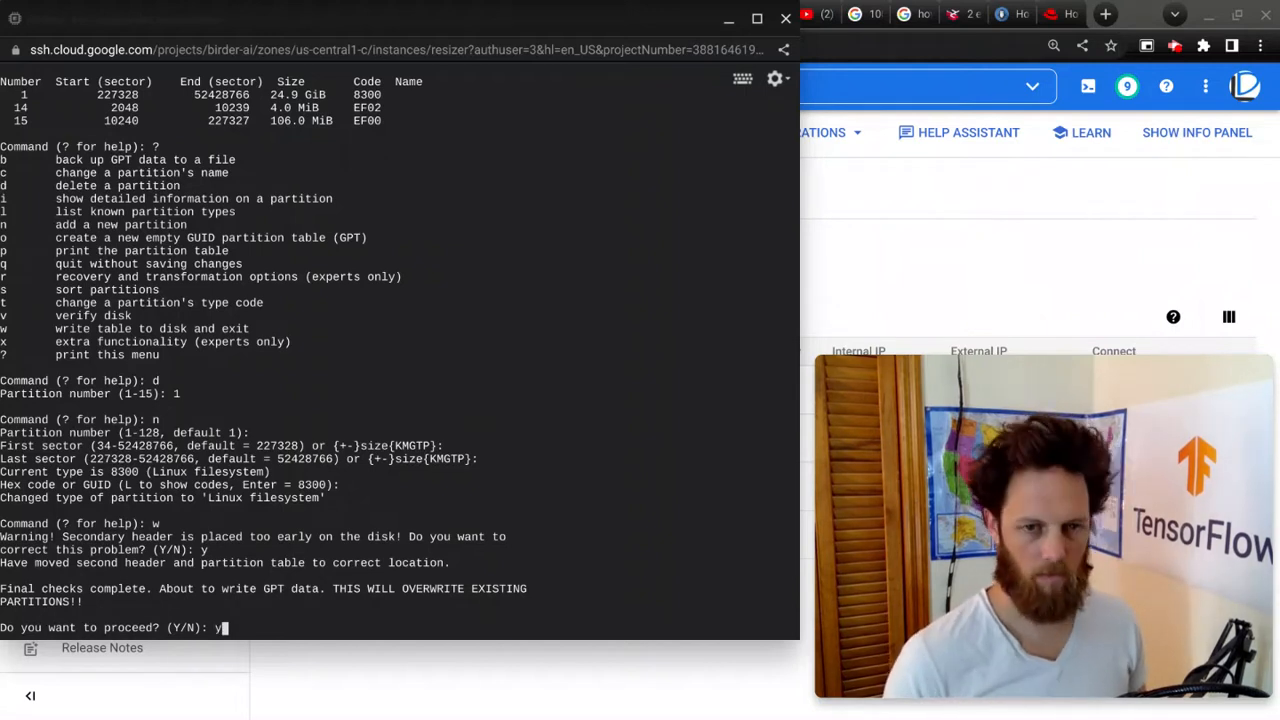
key("Return")
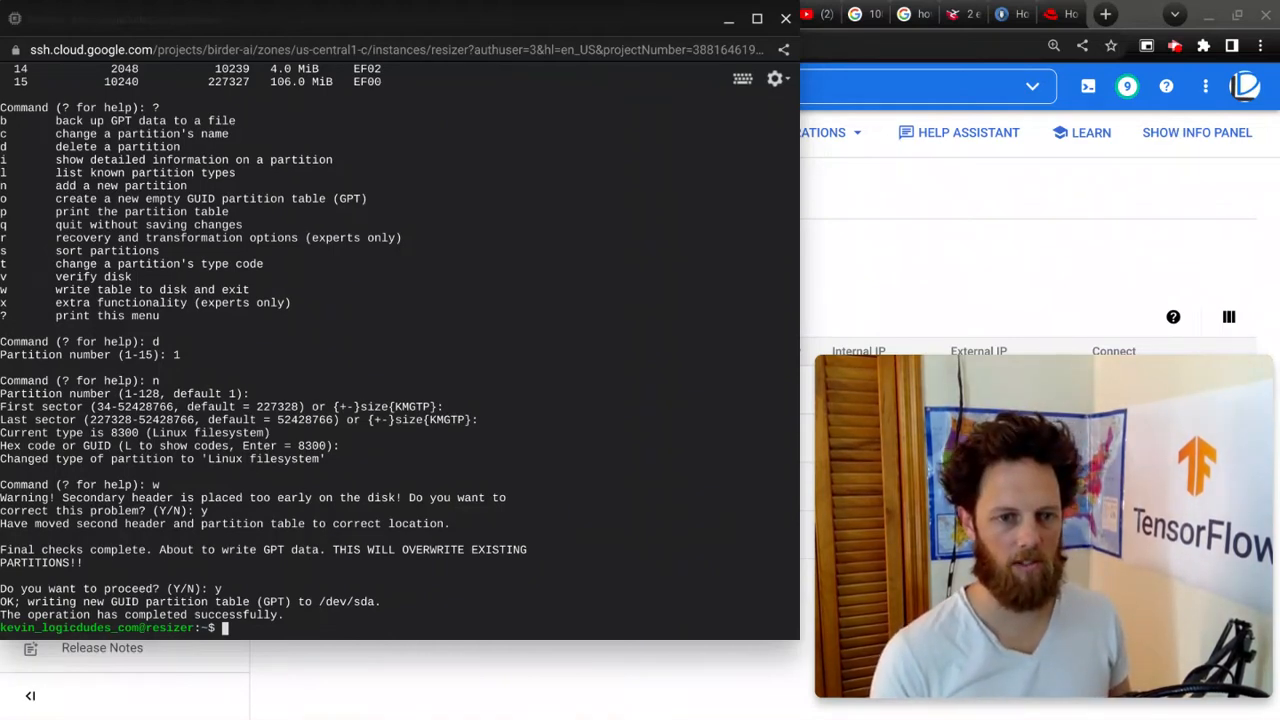
Step: Re-read the /dev/sda partition table with partprobe, listing the block devices before and after
type("lsblk")
key("Return")
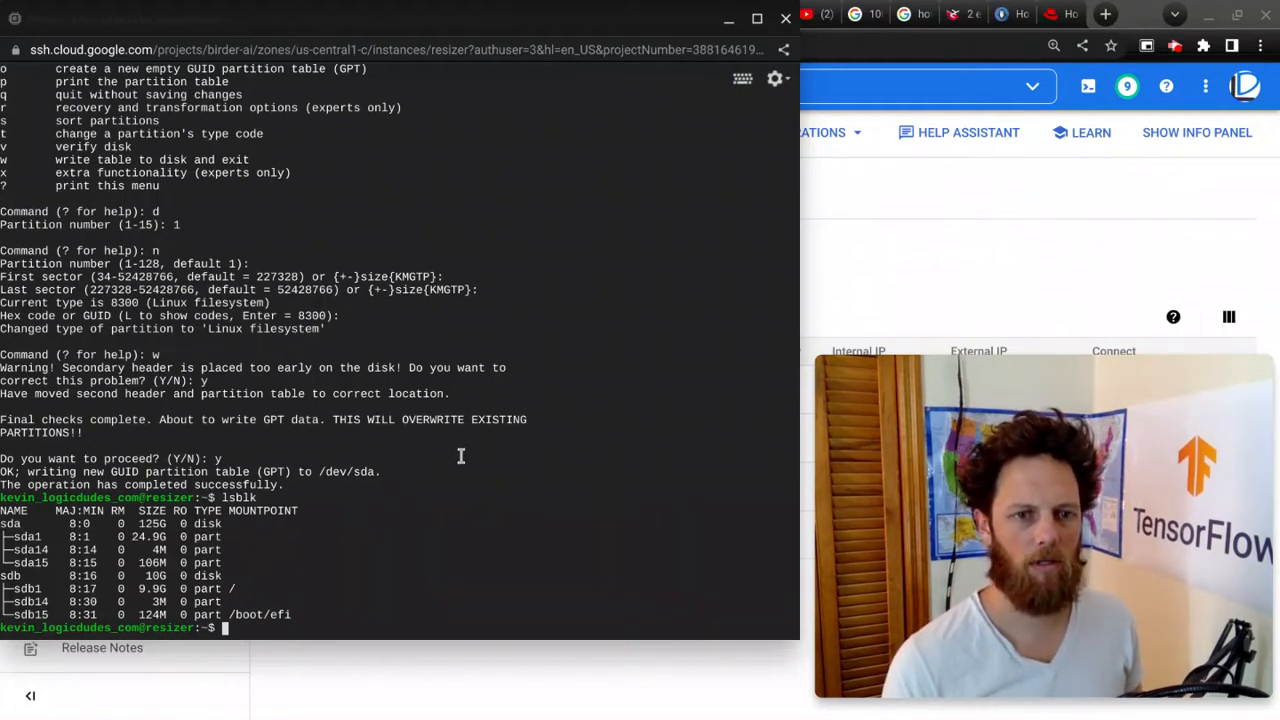
type("sudo partprobe /d")
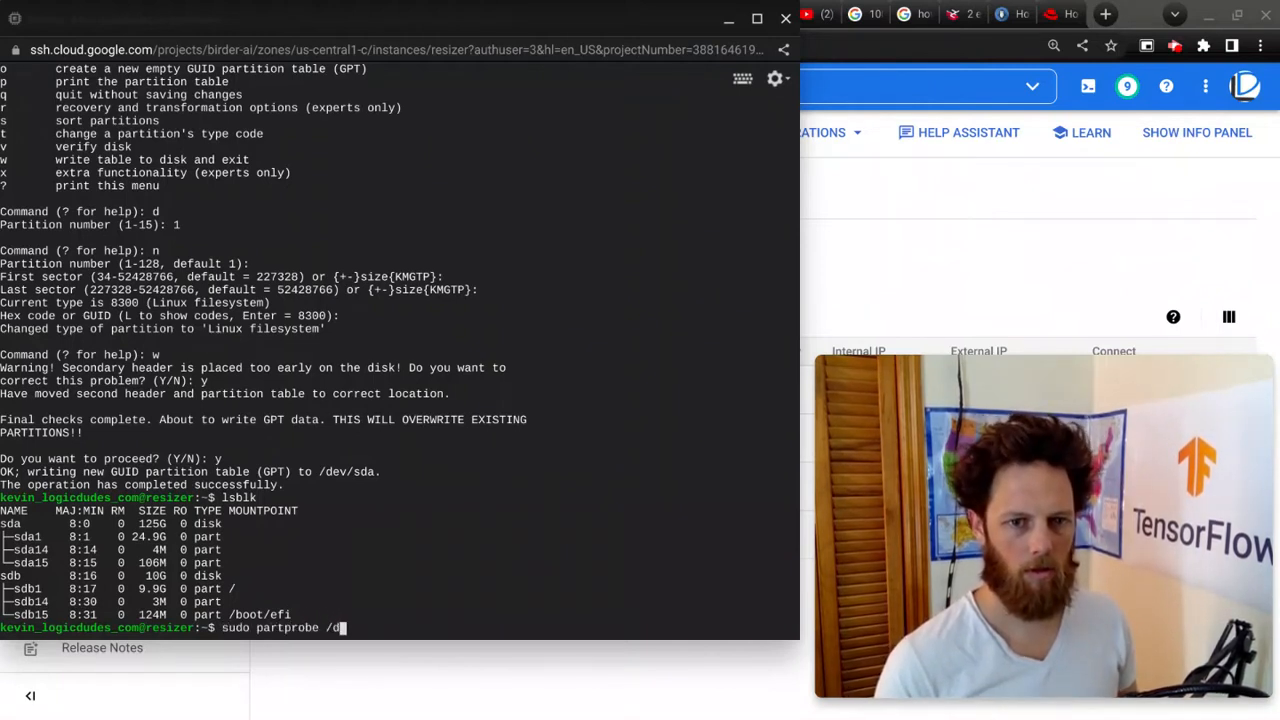
type("ev/sda")
key("Return")
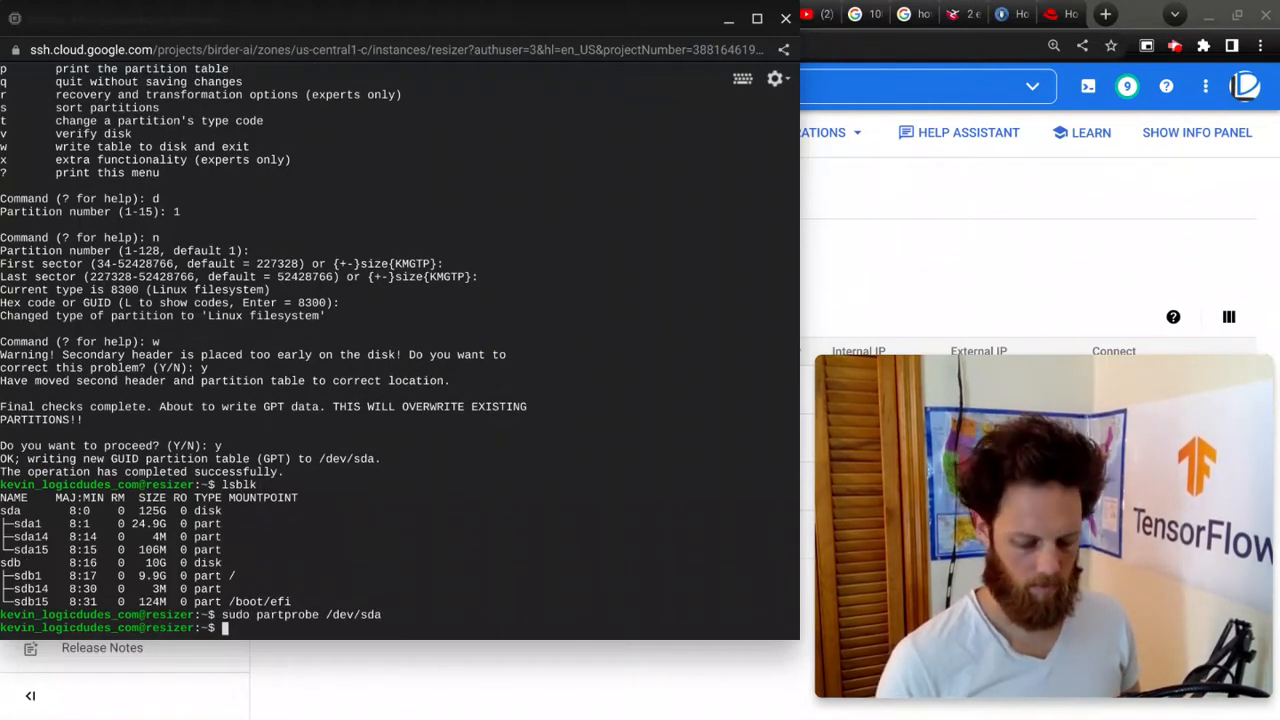
type("lsblk")
key("Return")
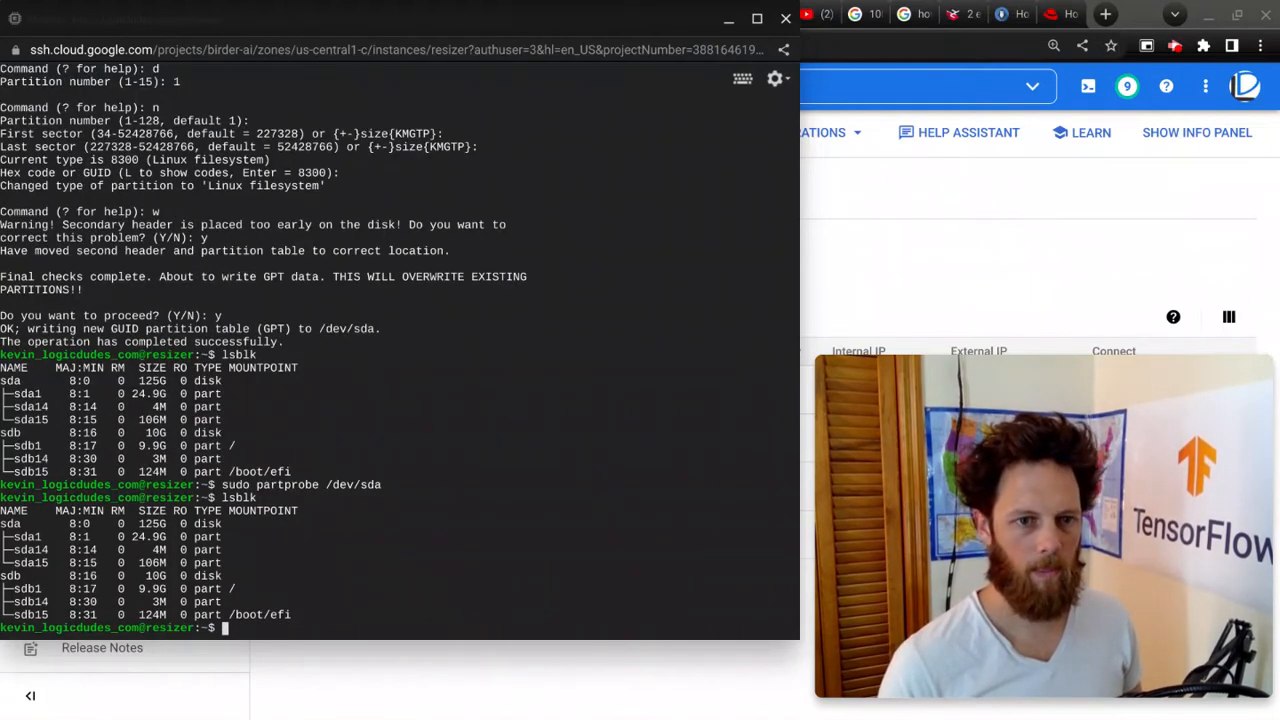
Step: Reboot the resizer VM with sudo reboot
type("sudo reboot")
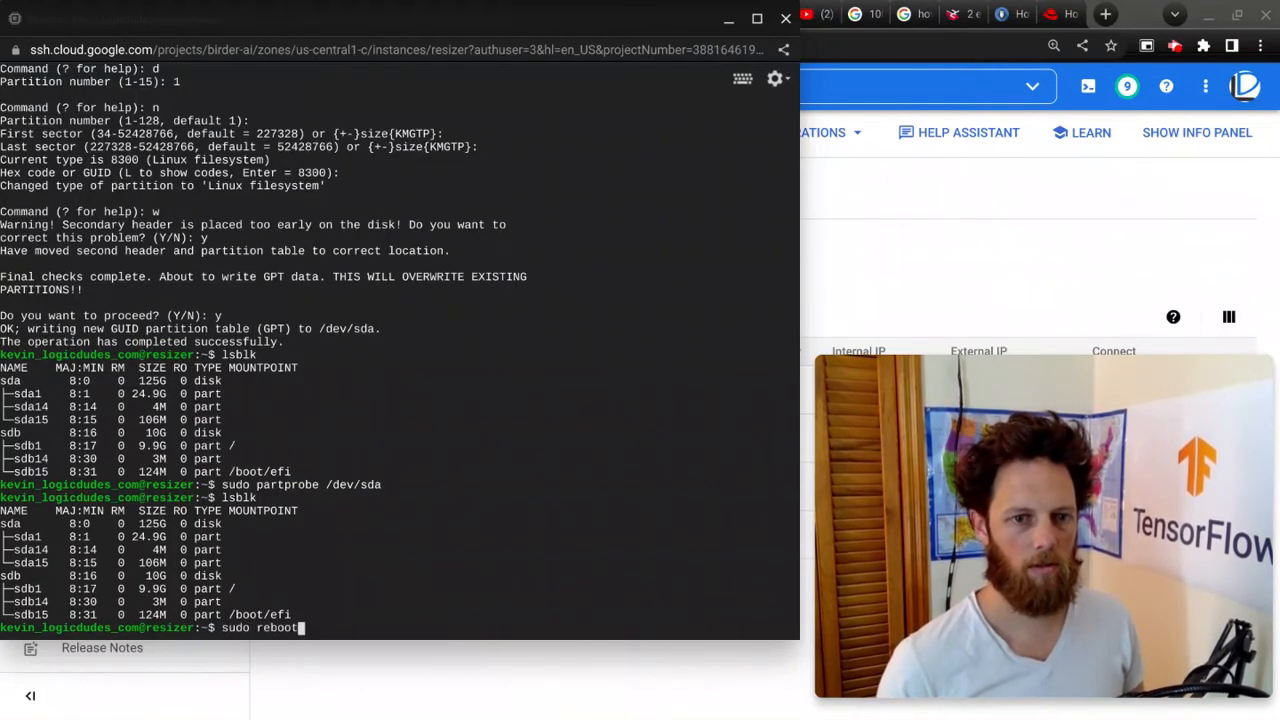
key("Return")
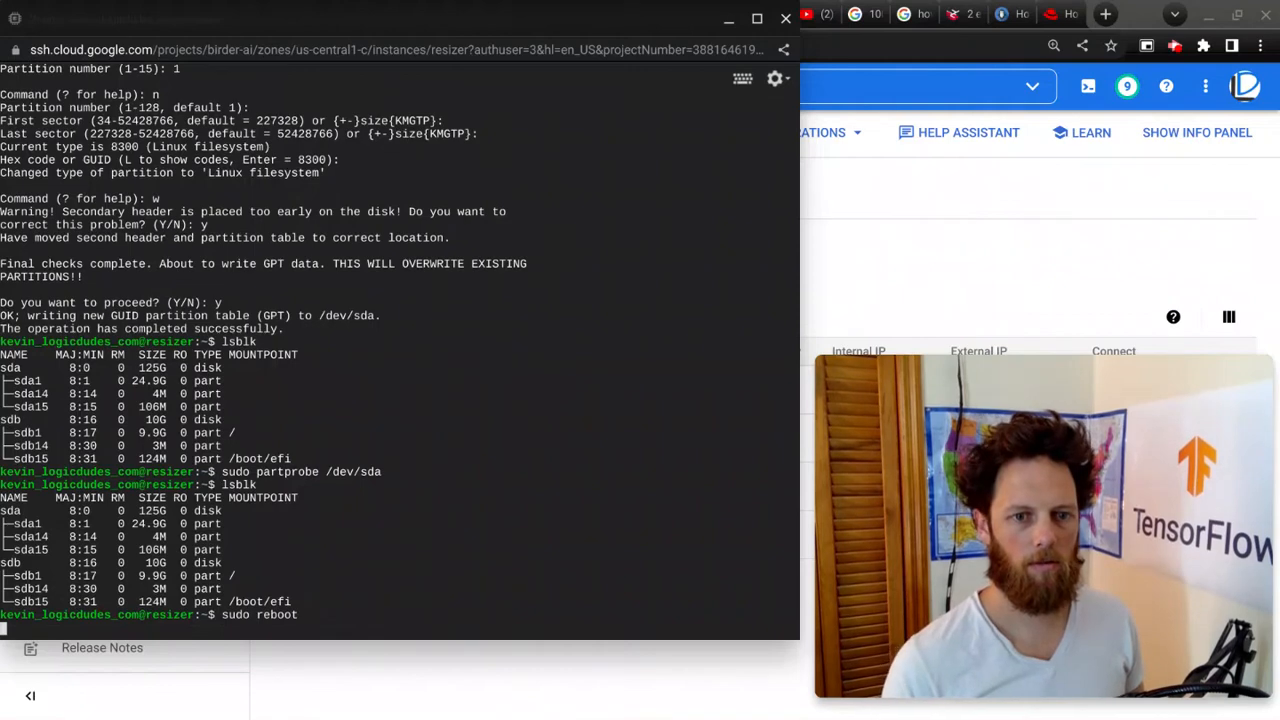
left_click(1176, 55)
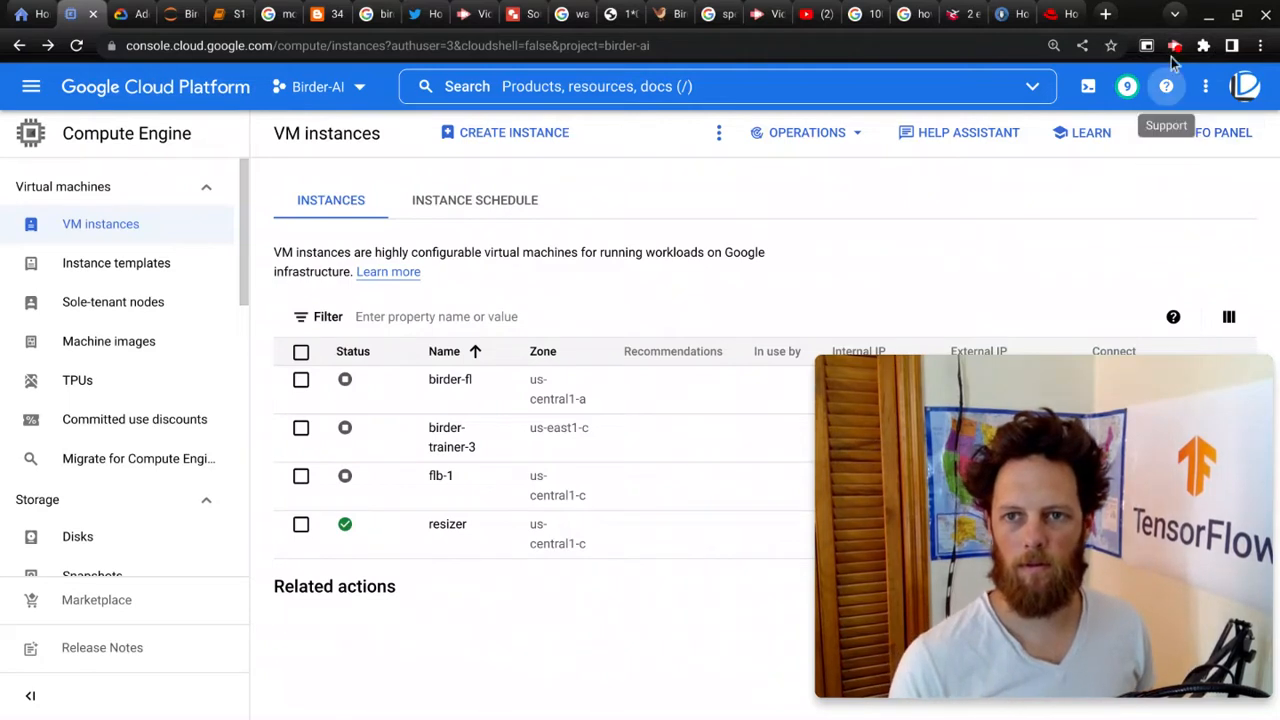
left_click(1176, 47)
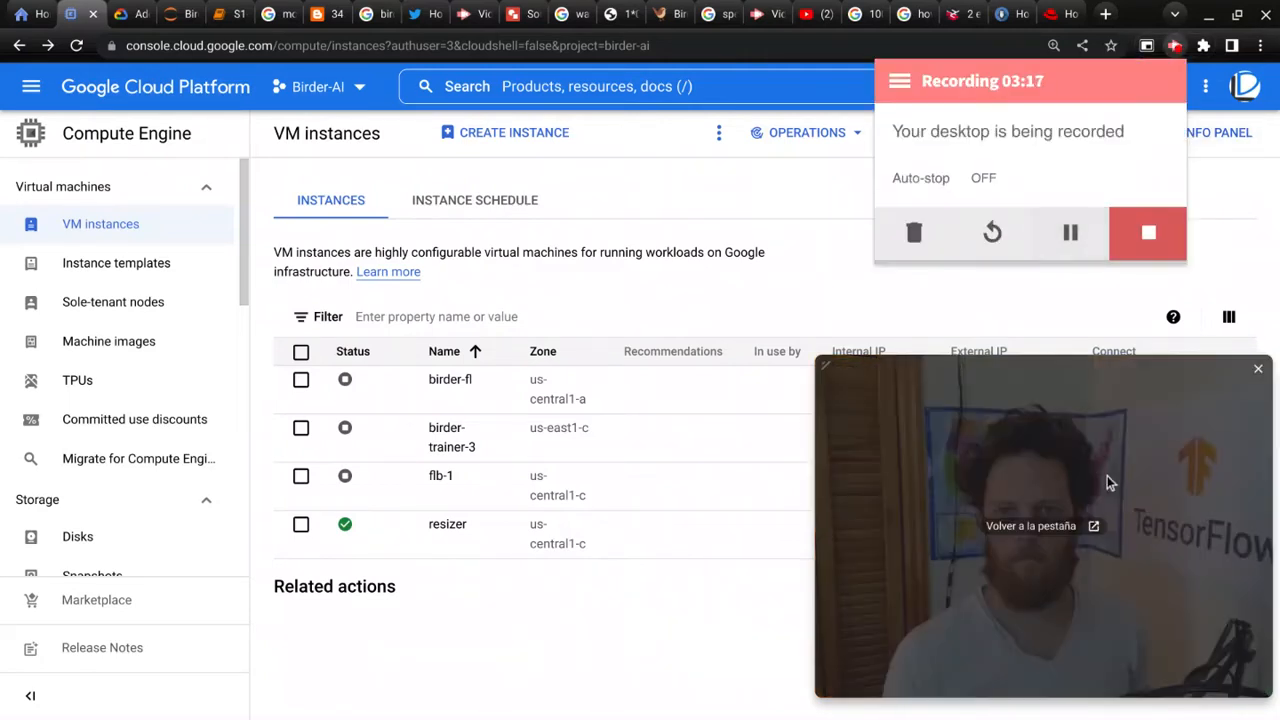
left_click(1107, 476)
key("alt+Tab")
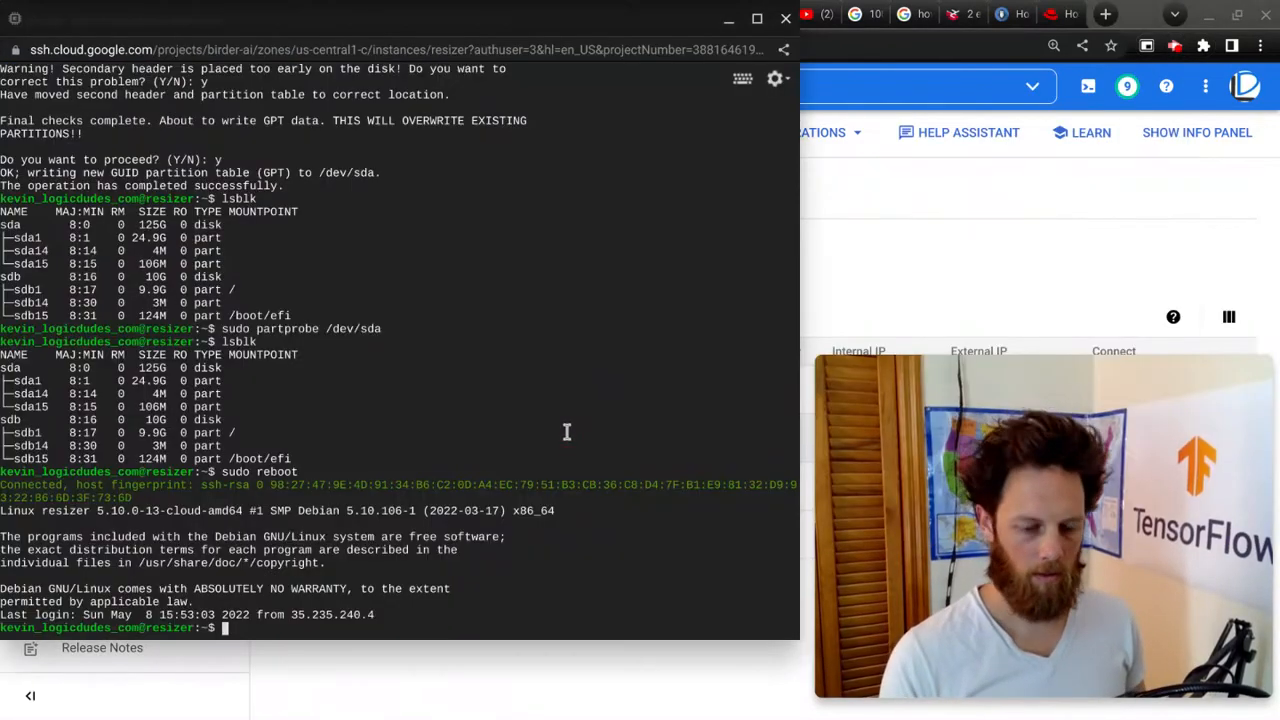
Step: Clear the terminal and list the block devices after reconnecting, examining the disks' partition sizes
key("ctrl+l")
type("lsblk")
key("Return")
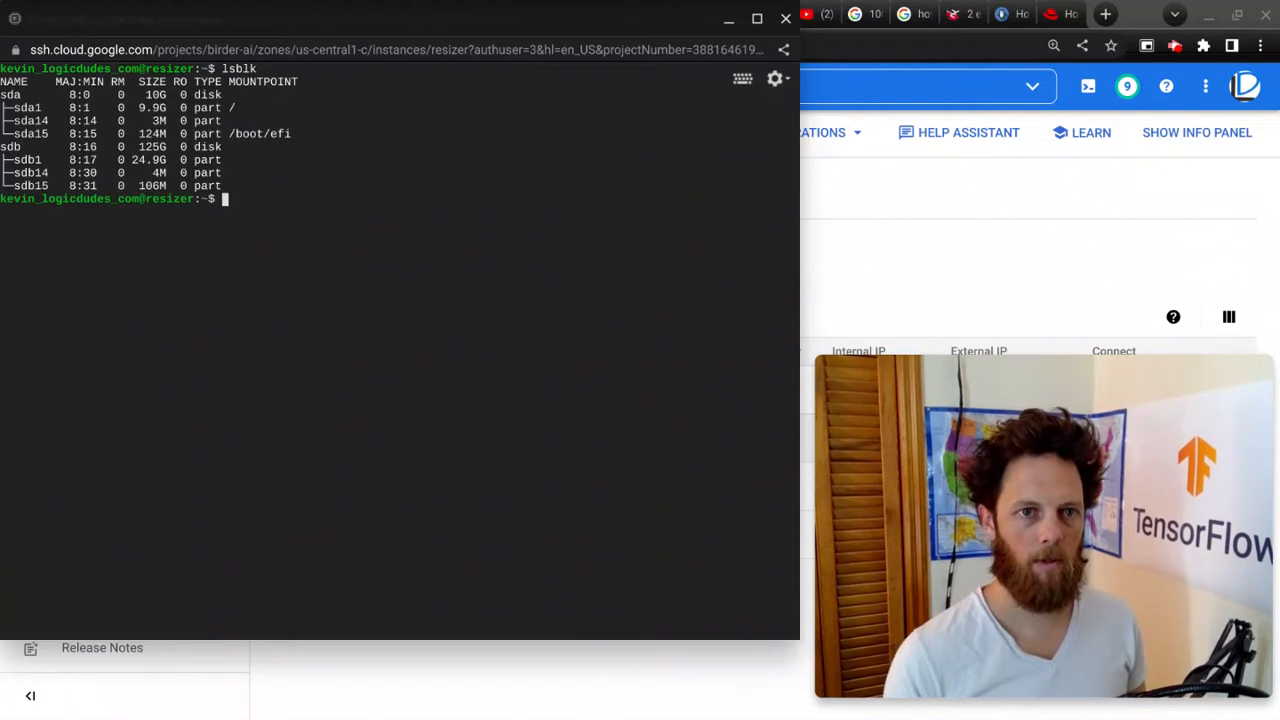
double_click(145, 162)
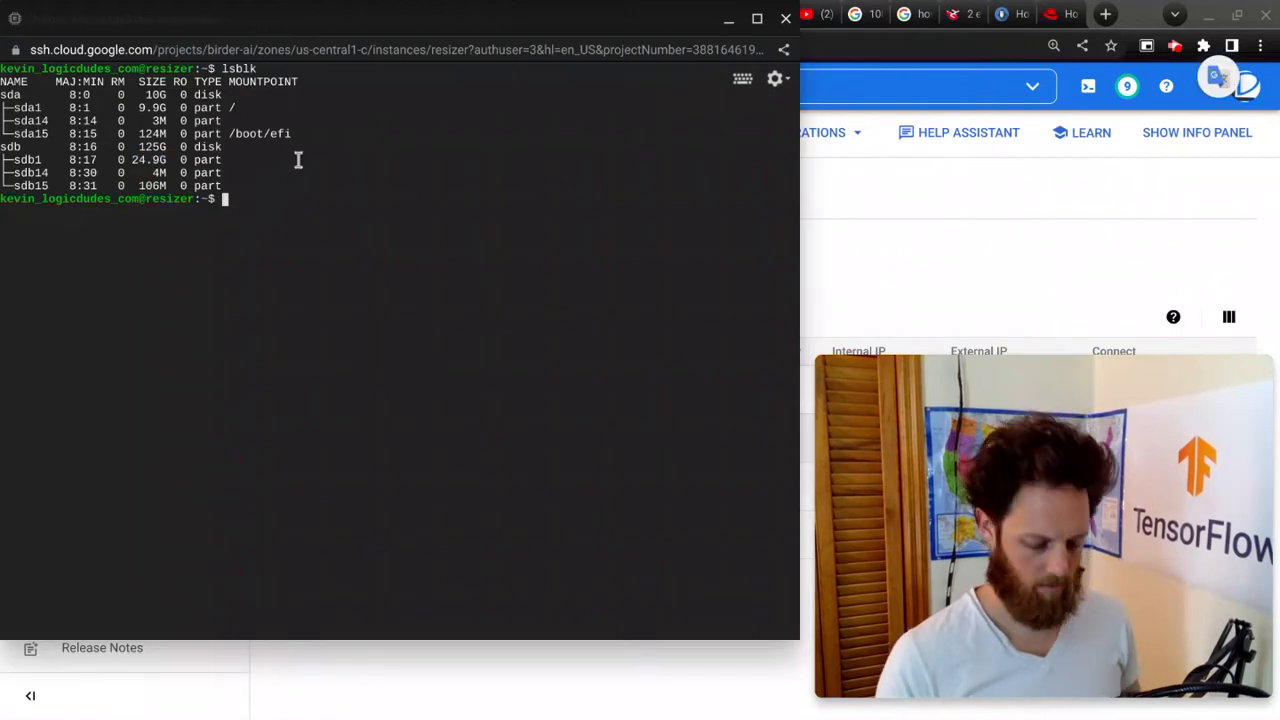
Step: Open /dev/sdb in gdisk with sudo and print its partition table
type("sudo")
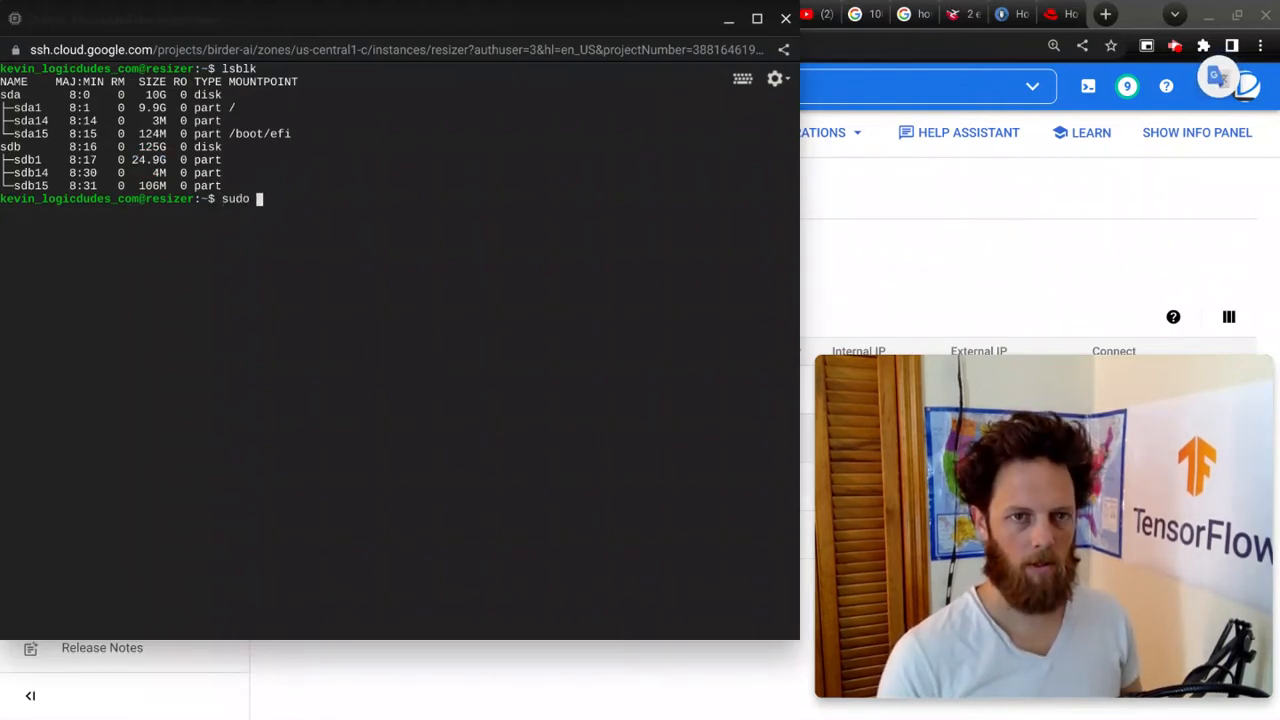
type("gdisk ")
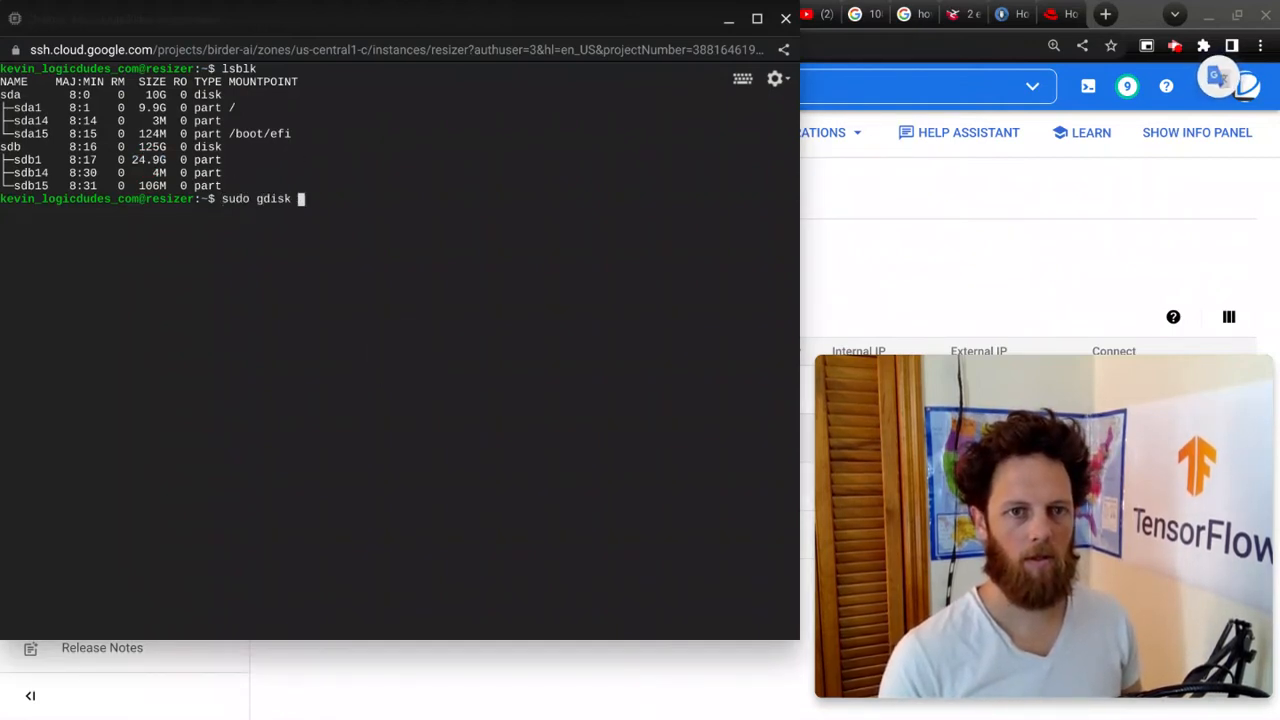
type("/dev/sdb")
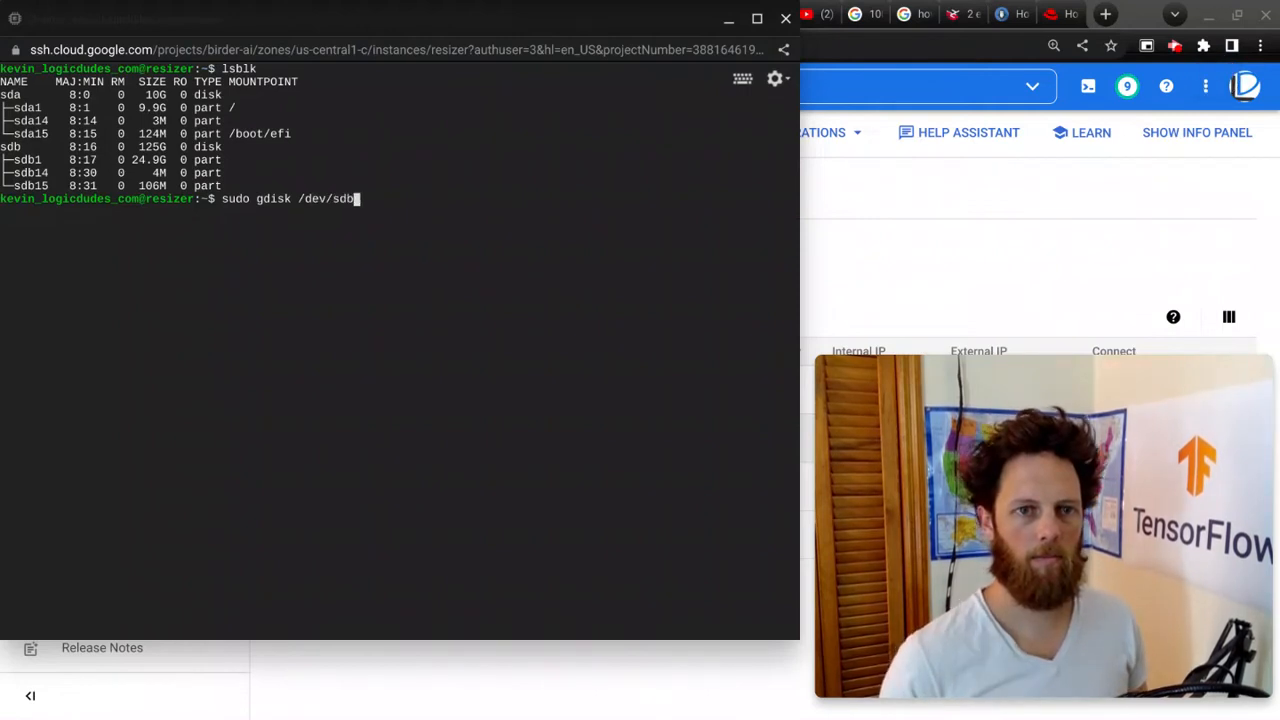
key("Return")
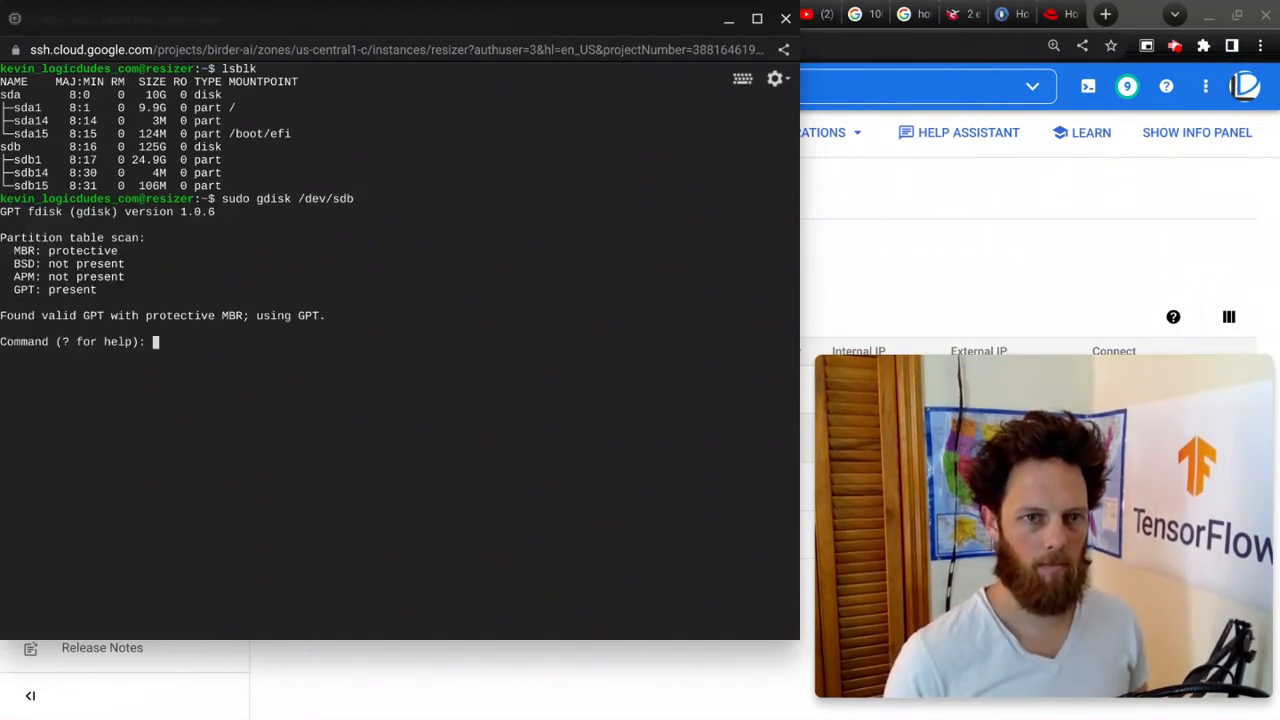
type("p")
key("Return")
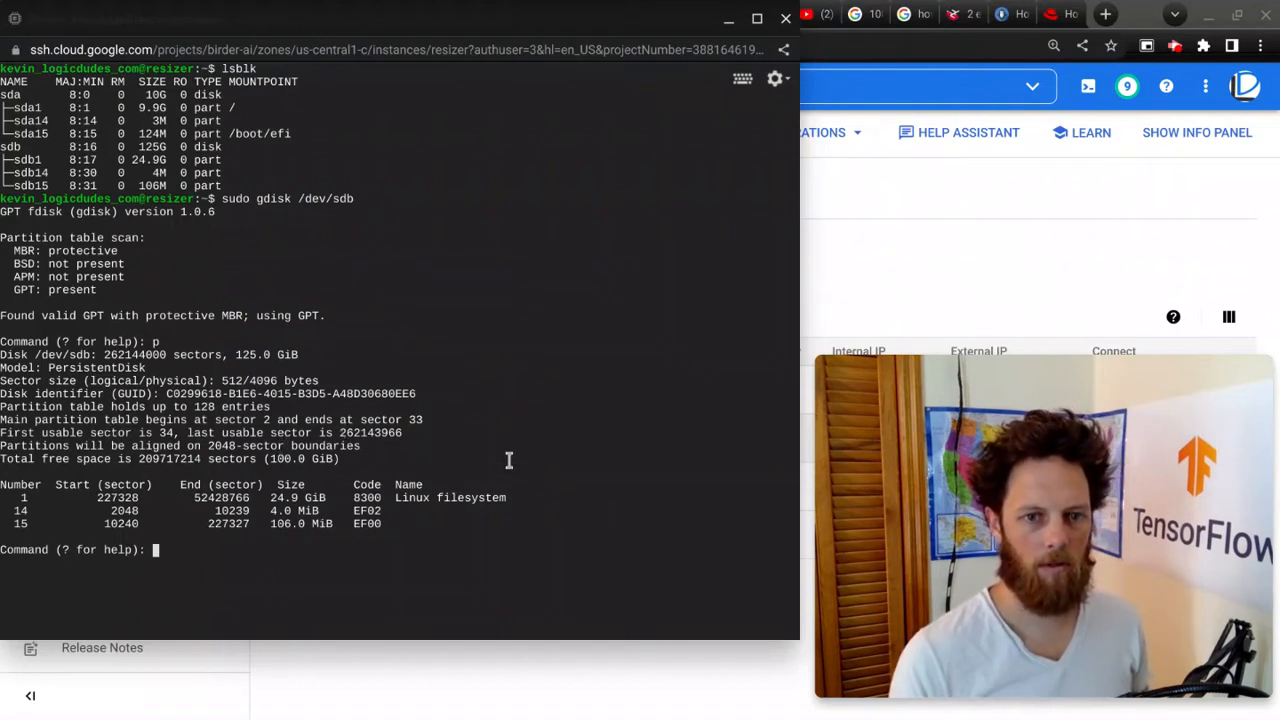
Step: Delete partition 1 from the /dev/sdb partition table
type("d")
key("Return")
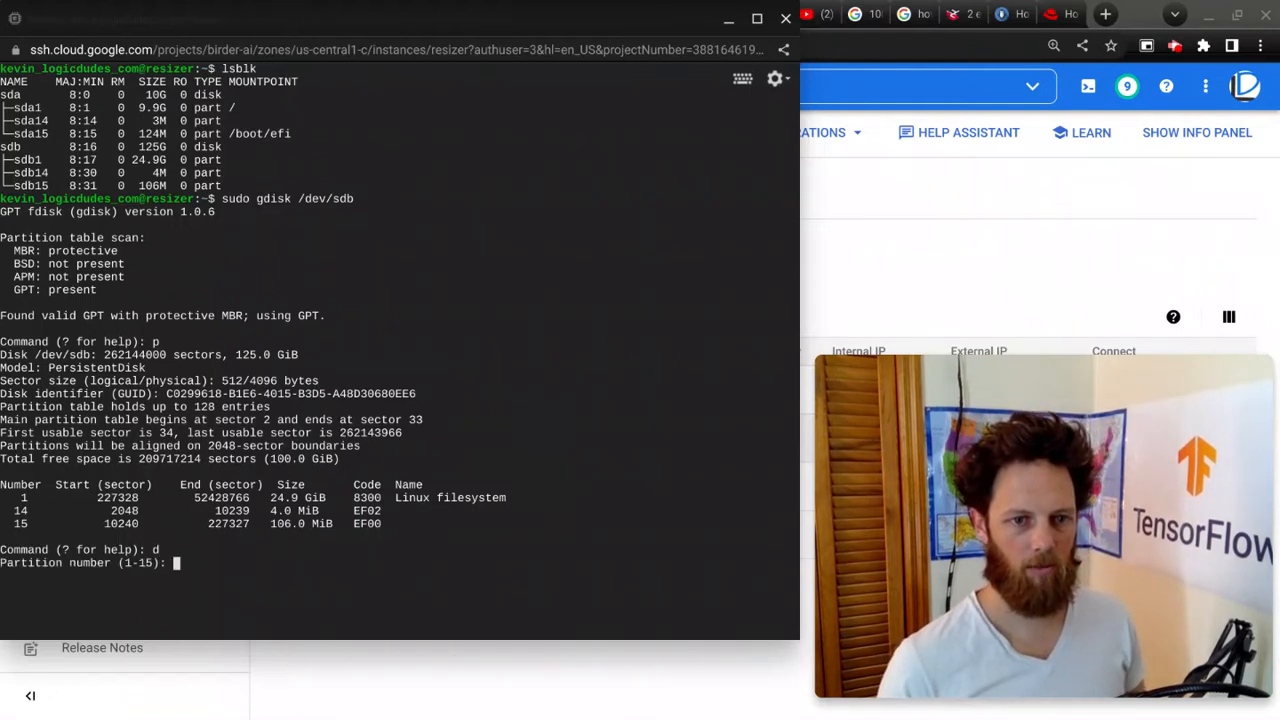
type("1")
key("Return")
Step: Create a new partition 1 with the default first sector, a size of +100G and default type 8300
type("n")
key("Return")
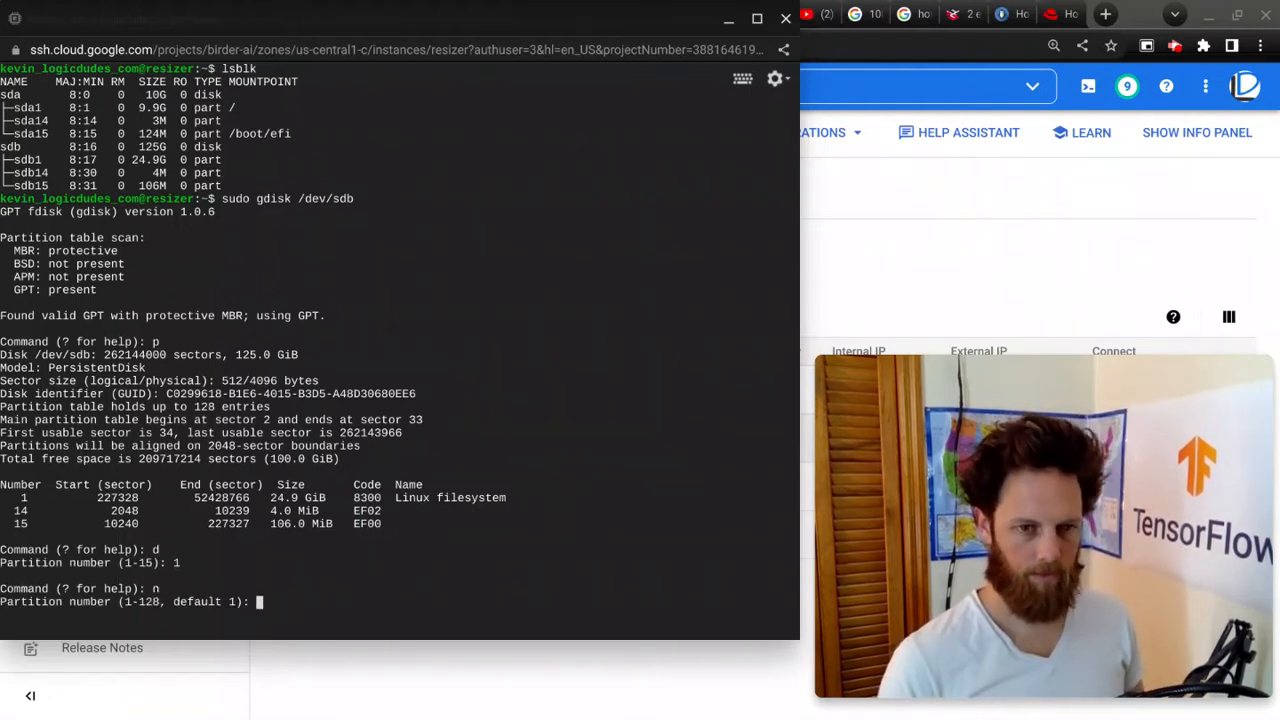
type("1")
key("Return")
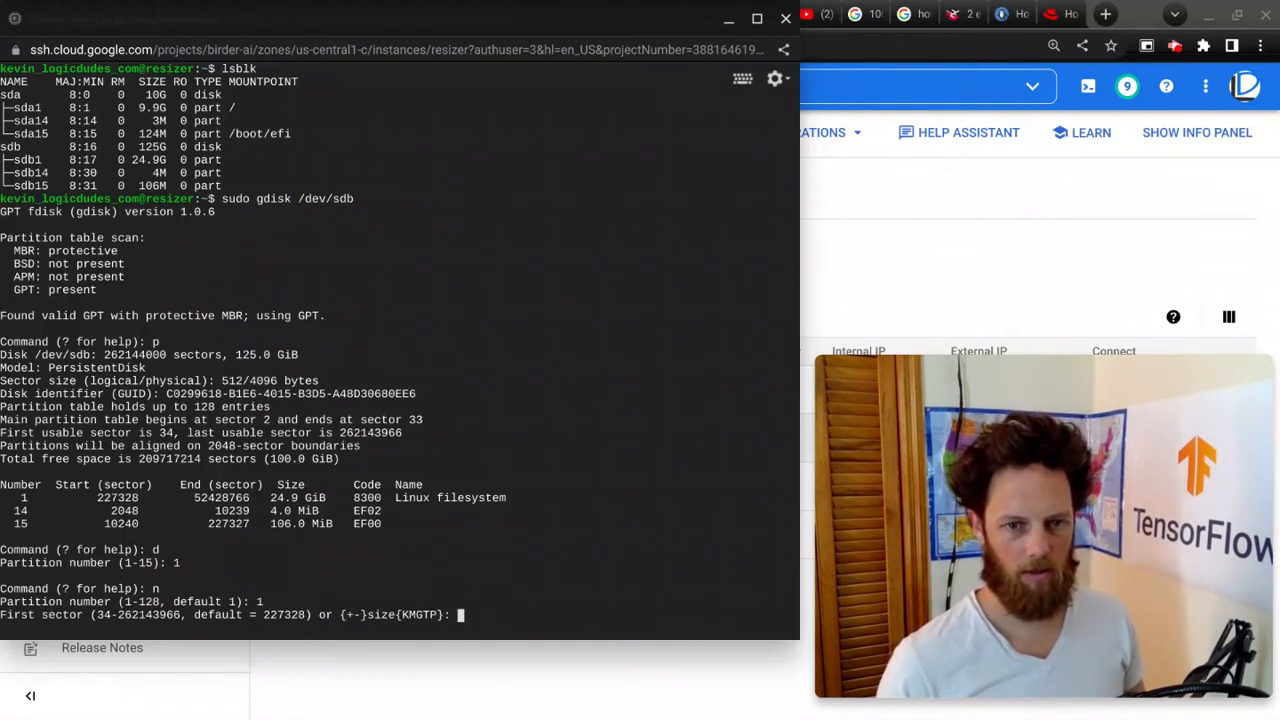
key("Return")
type("+-}size{KMGTP}: +")
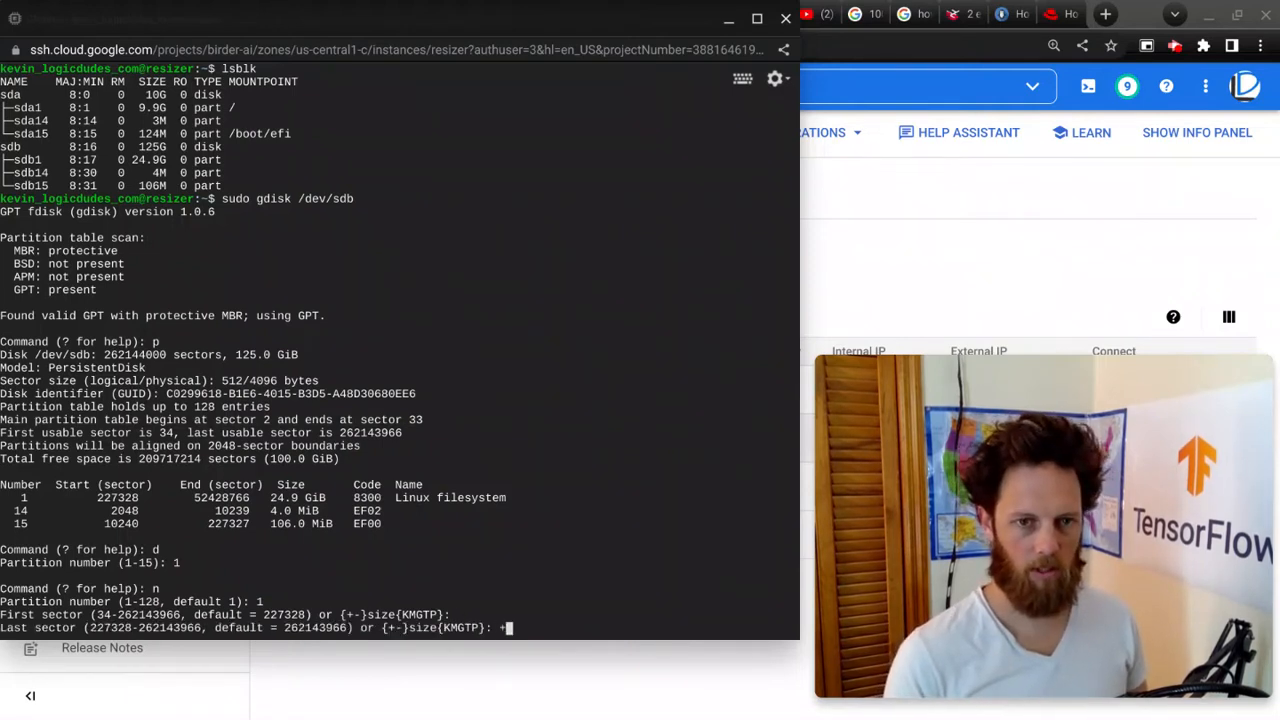
type("100G")
key("Return")
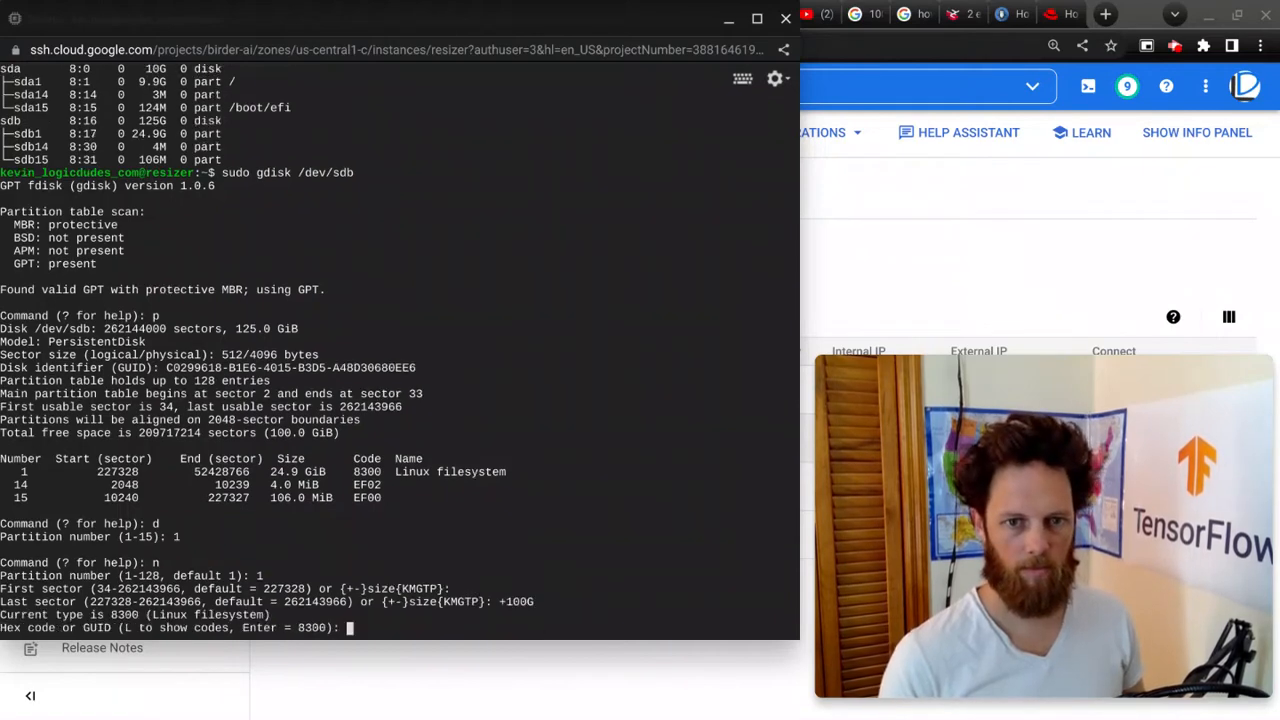
key("Return")
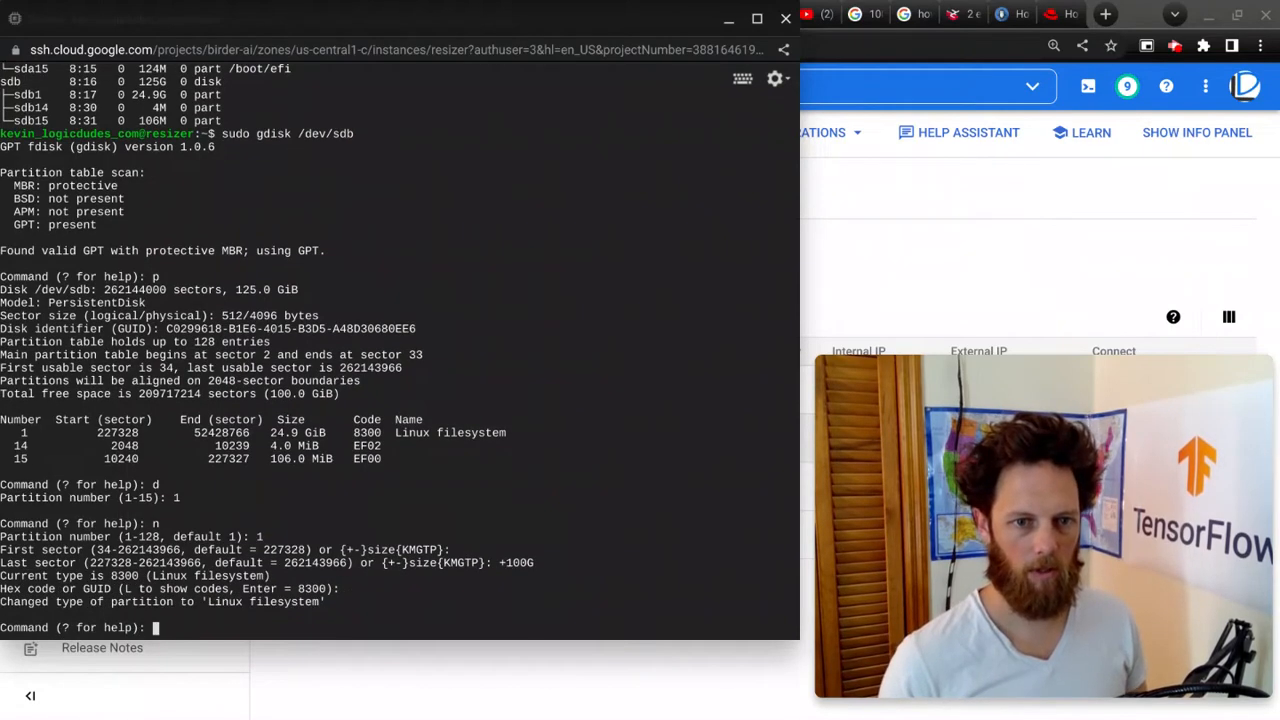
Step: Write the partition table to /dev/sdb and confirm the overwrite
type("w")
key("Return")
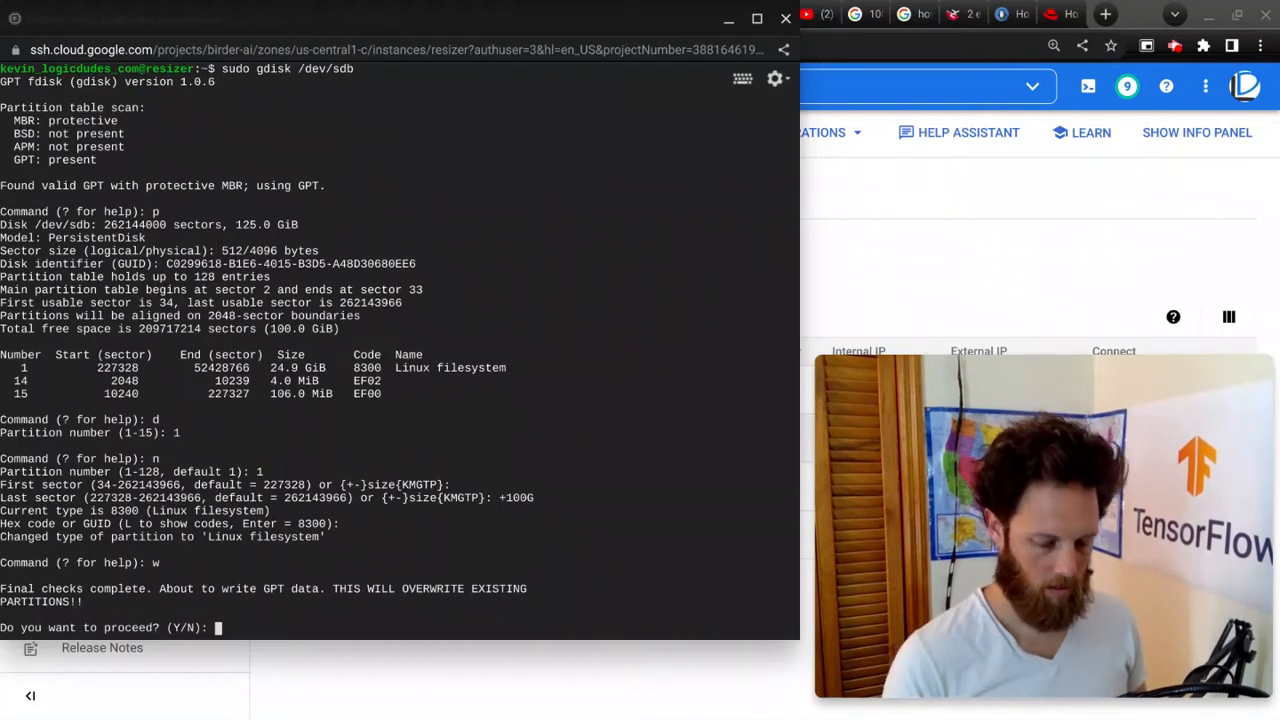
type("y")
key("Return")
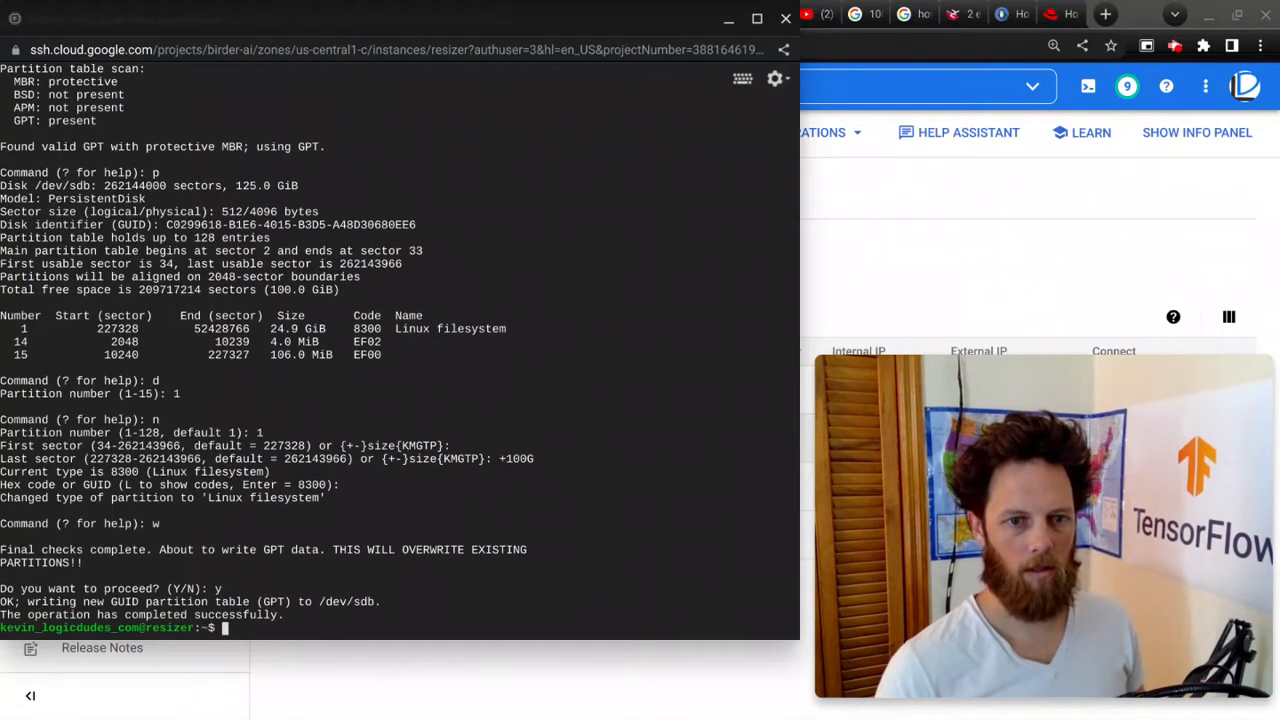
Step: List the block devices and examine the new size of the sdb1 partition
type("lsblk")
key("Return")
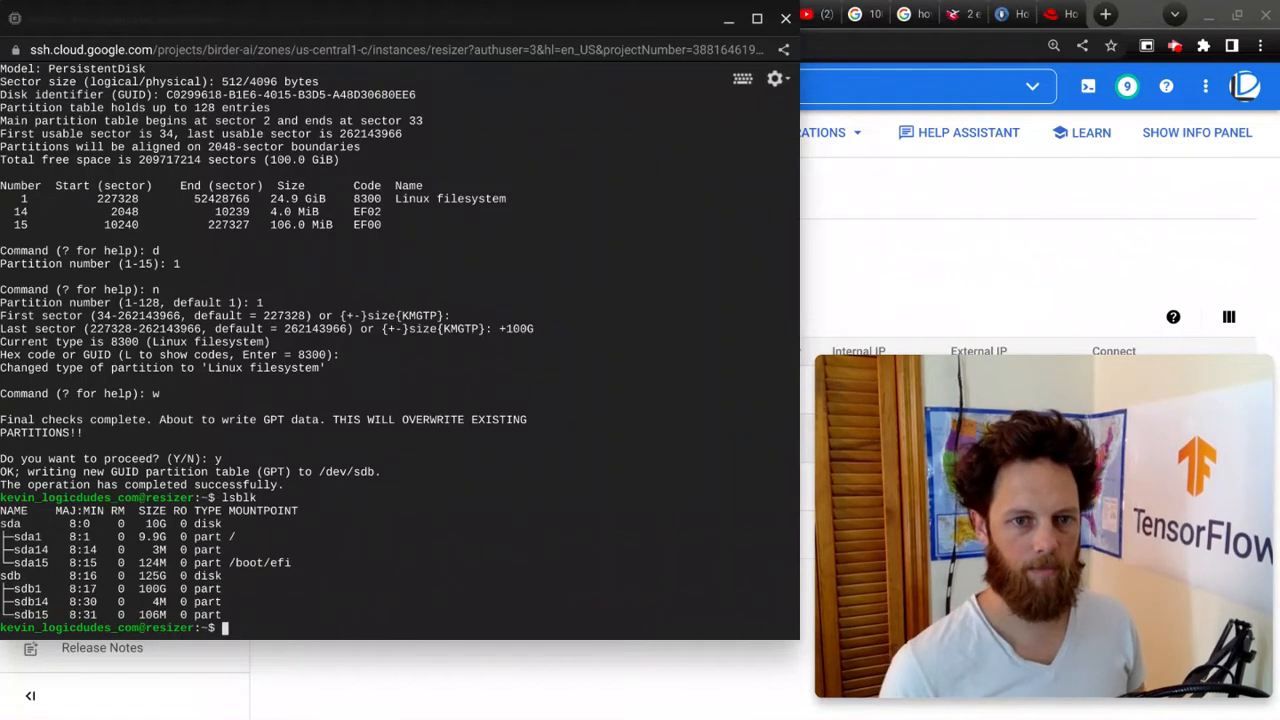
triple_click(183, 592)
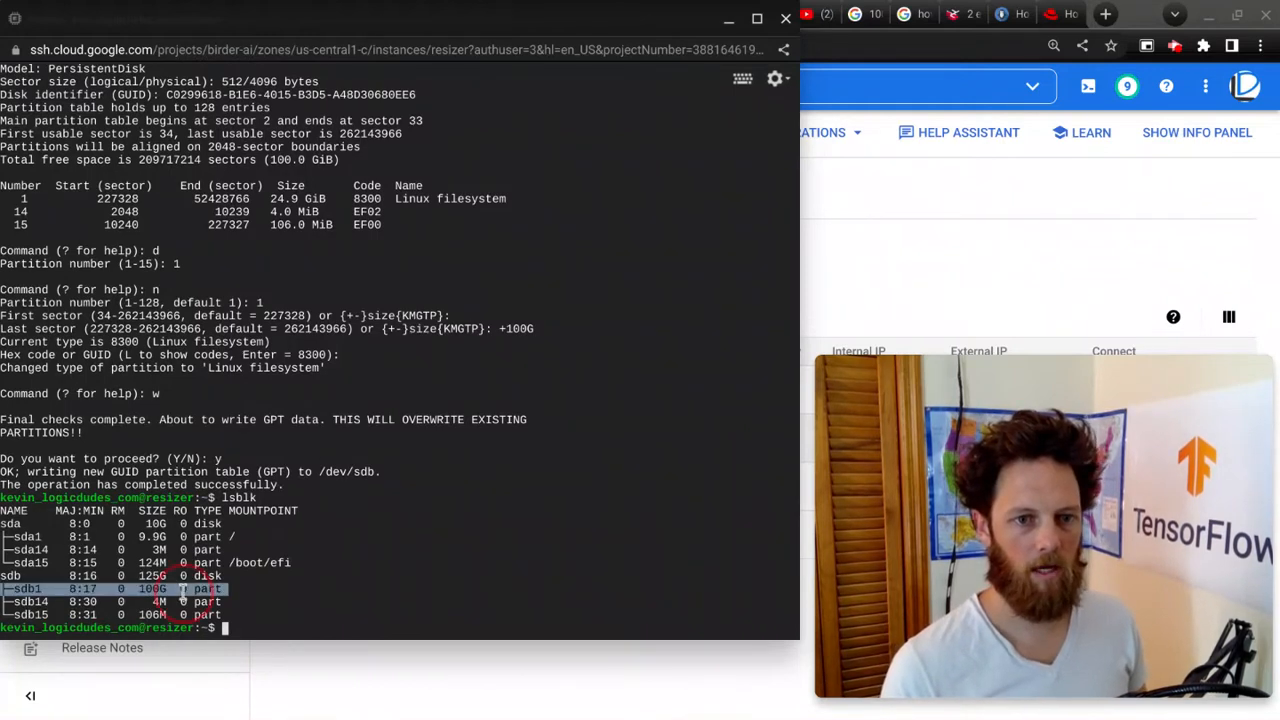
left_click(311, 572)
key("alt+Tab")
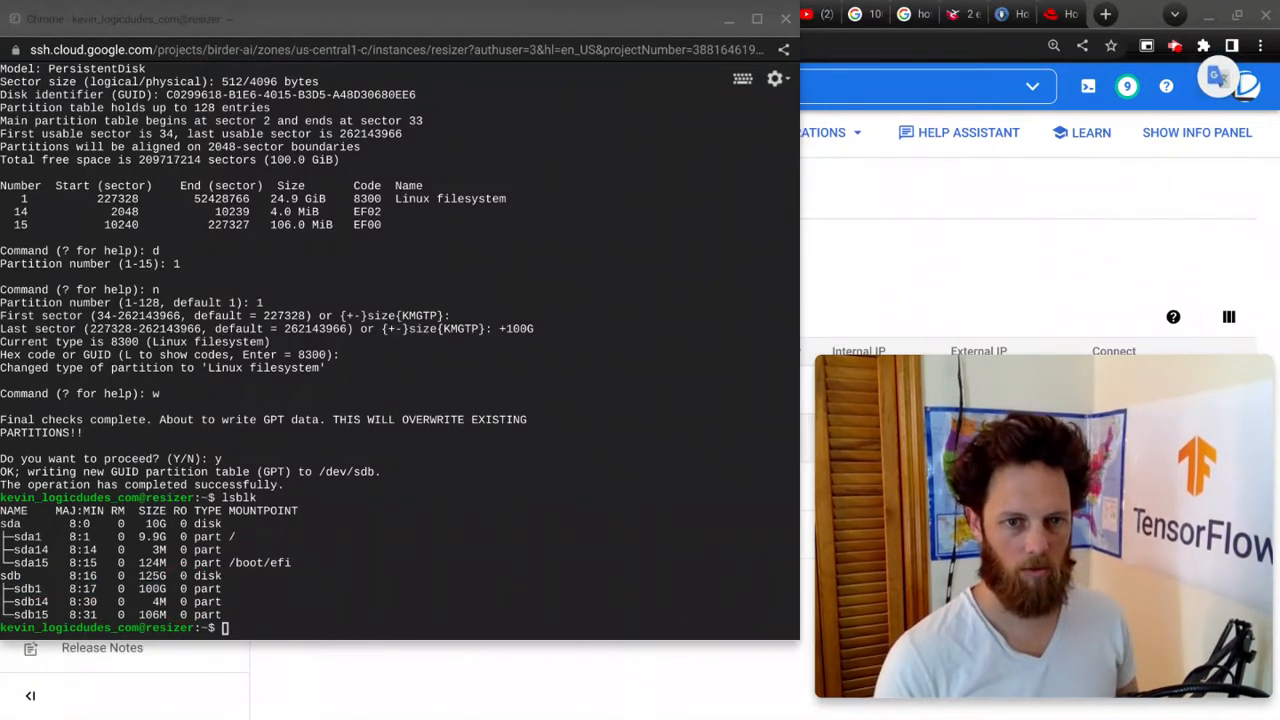
Step: Try to grow the /dev/sdb1 filesystem with sudo resize2fs
left_click(114, 563)
type("sudo")
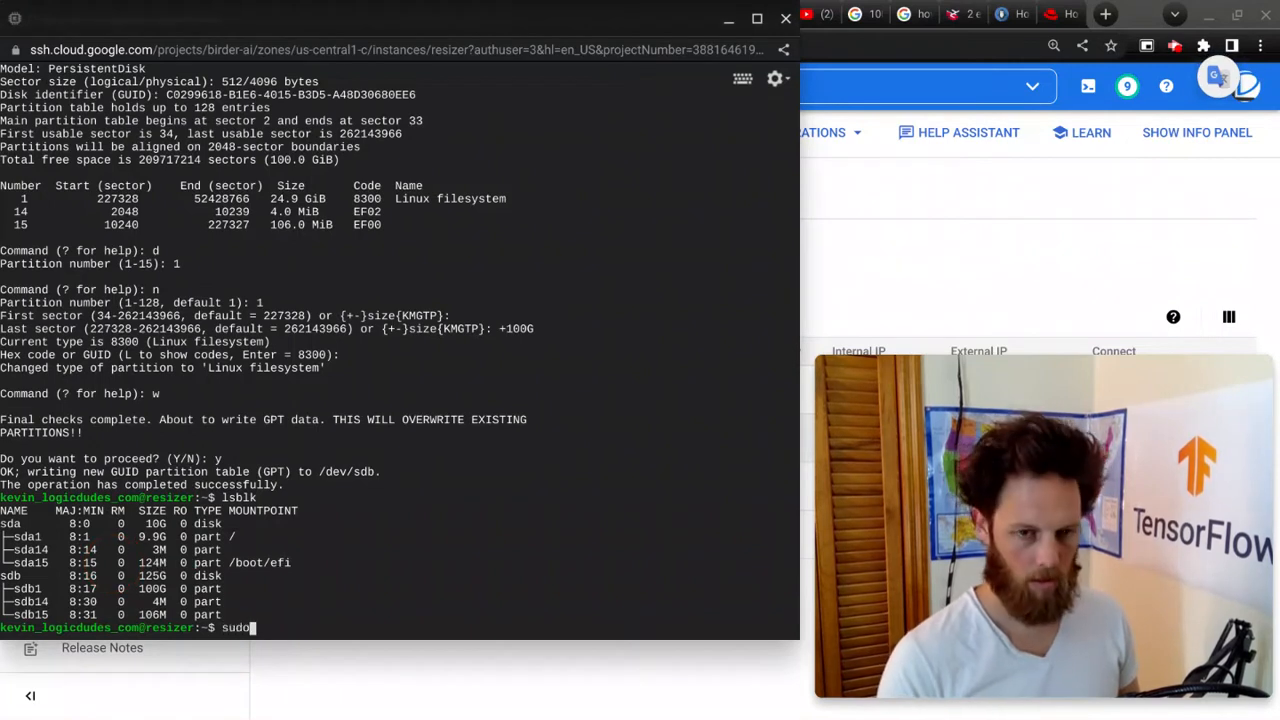
type(" resize2")
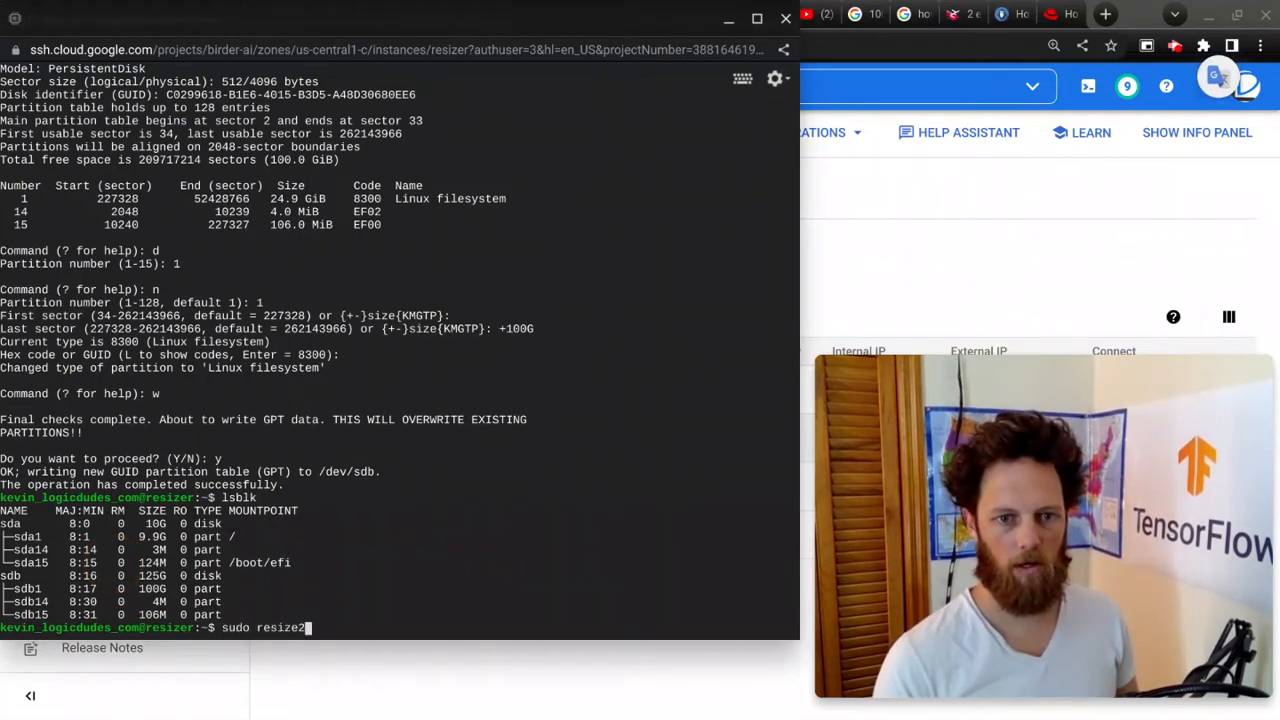
type("fs /")
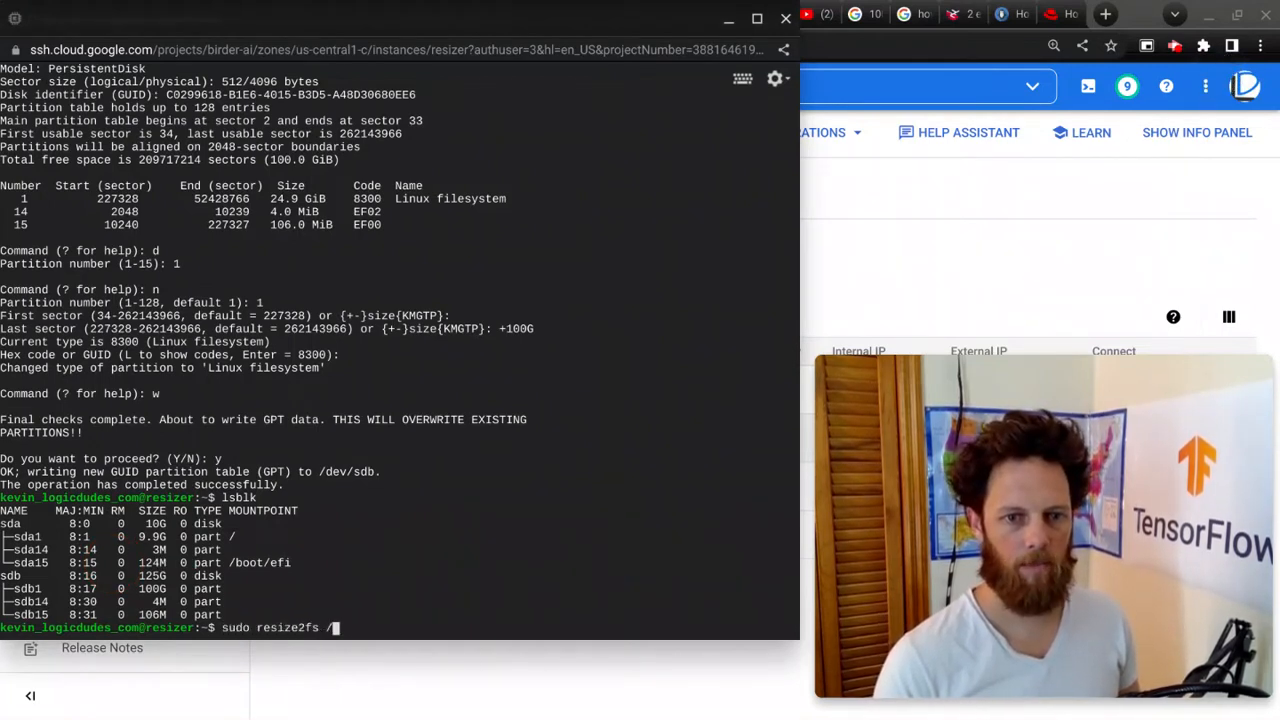
type("dev/sdb1")
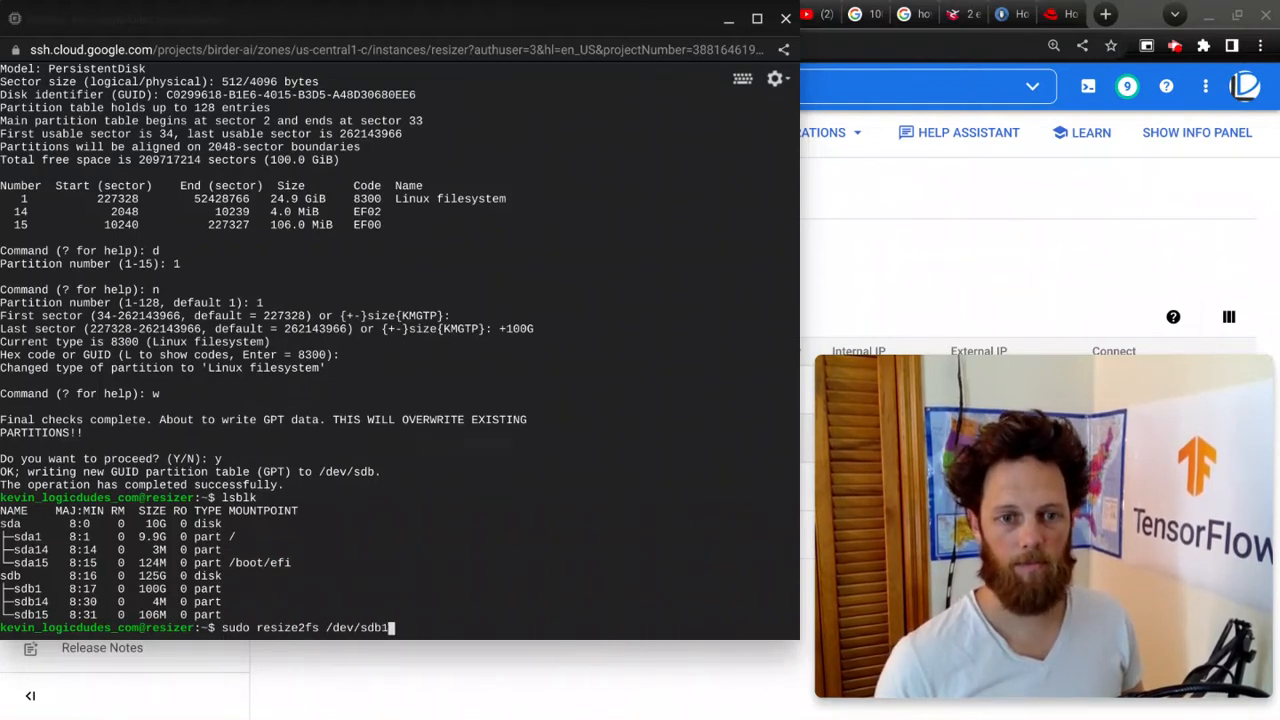
key("Return")
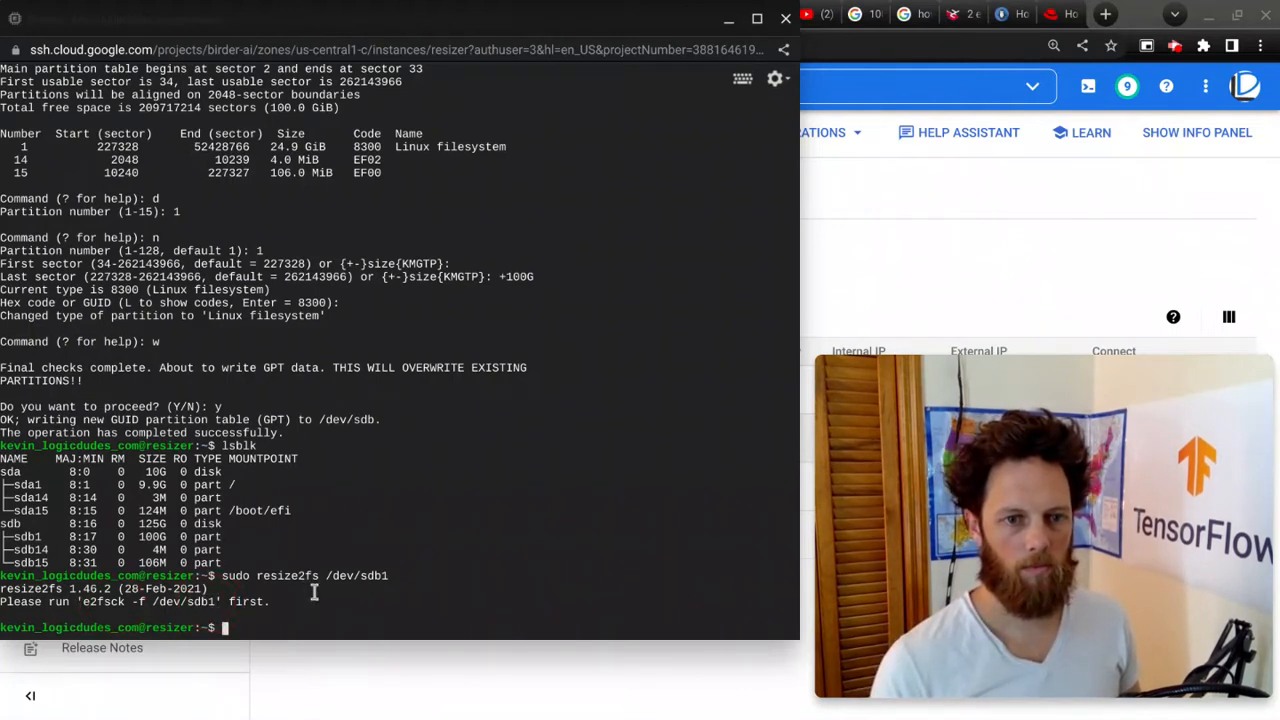
Step: Check /dev/sdb1 with sudo e2fsck -f /dev/sdb1, then rerun sudo resize2fs /dev/sdb1 to grow the filesystem
type("sudo ")
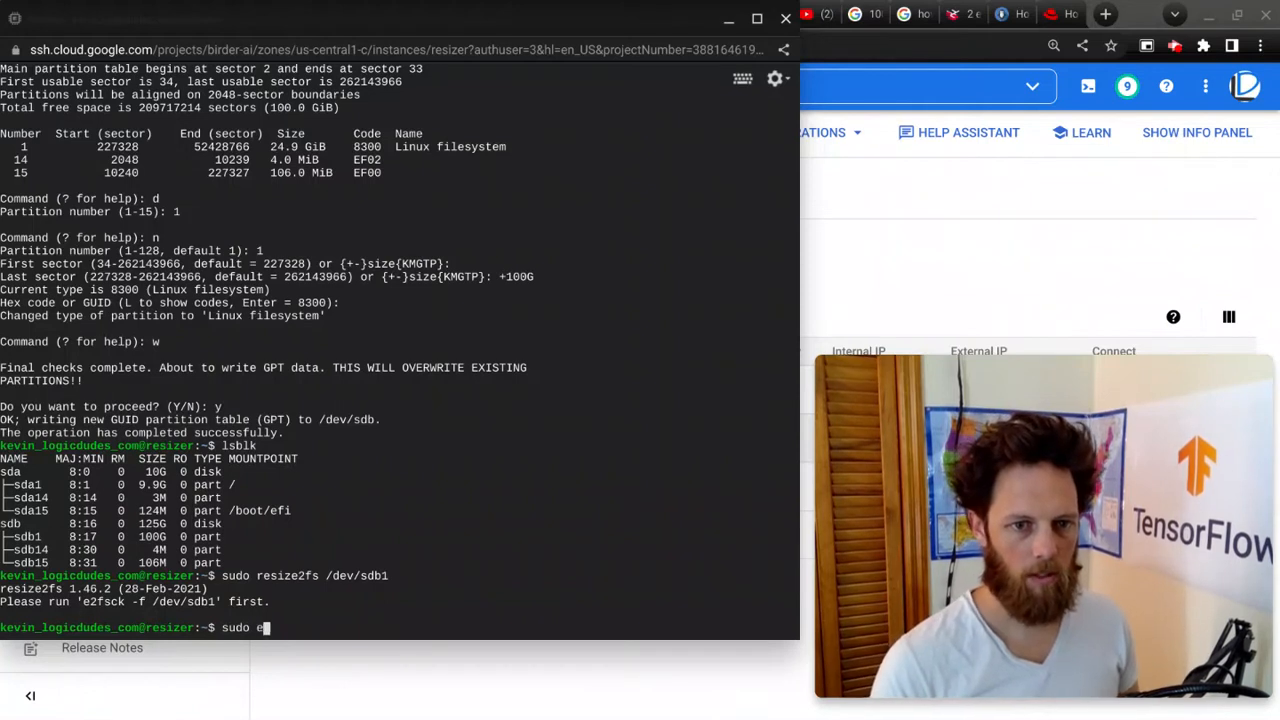
type("e2fsck -f ")
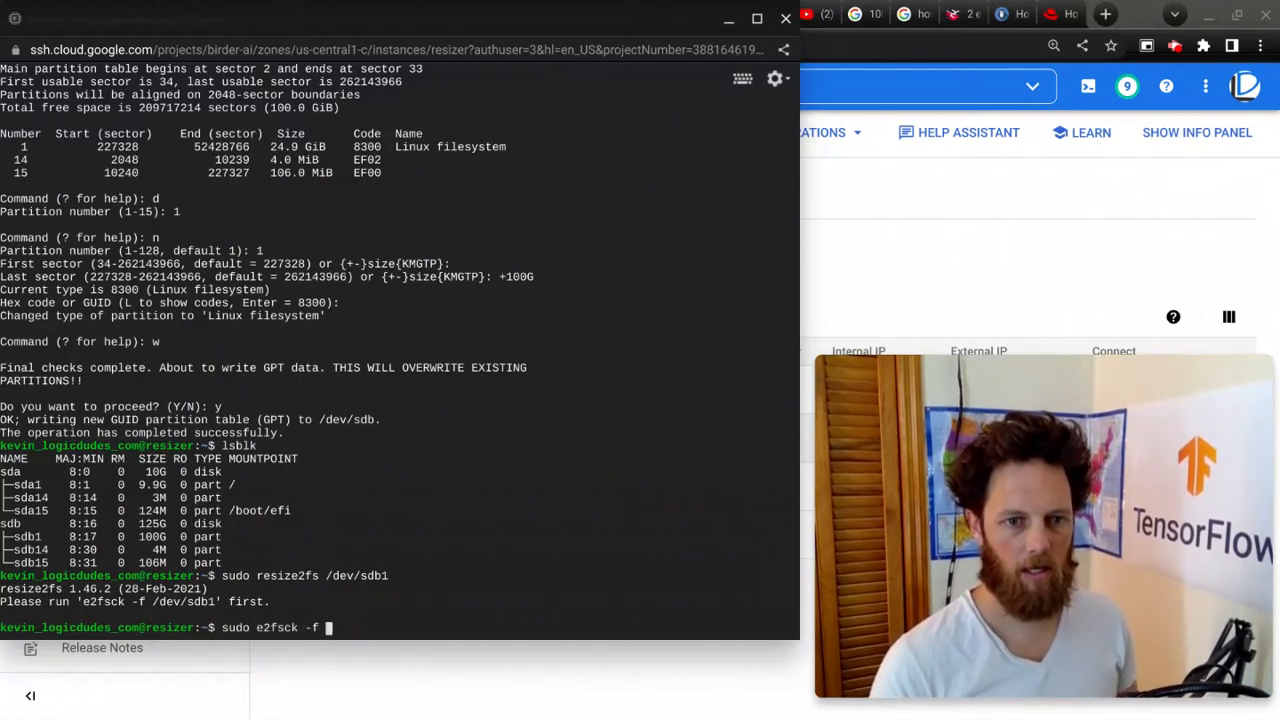
type("/dev/sdb1")
key("Return")
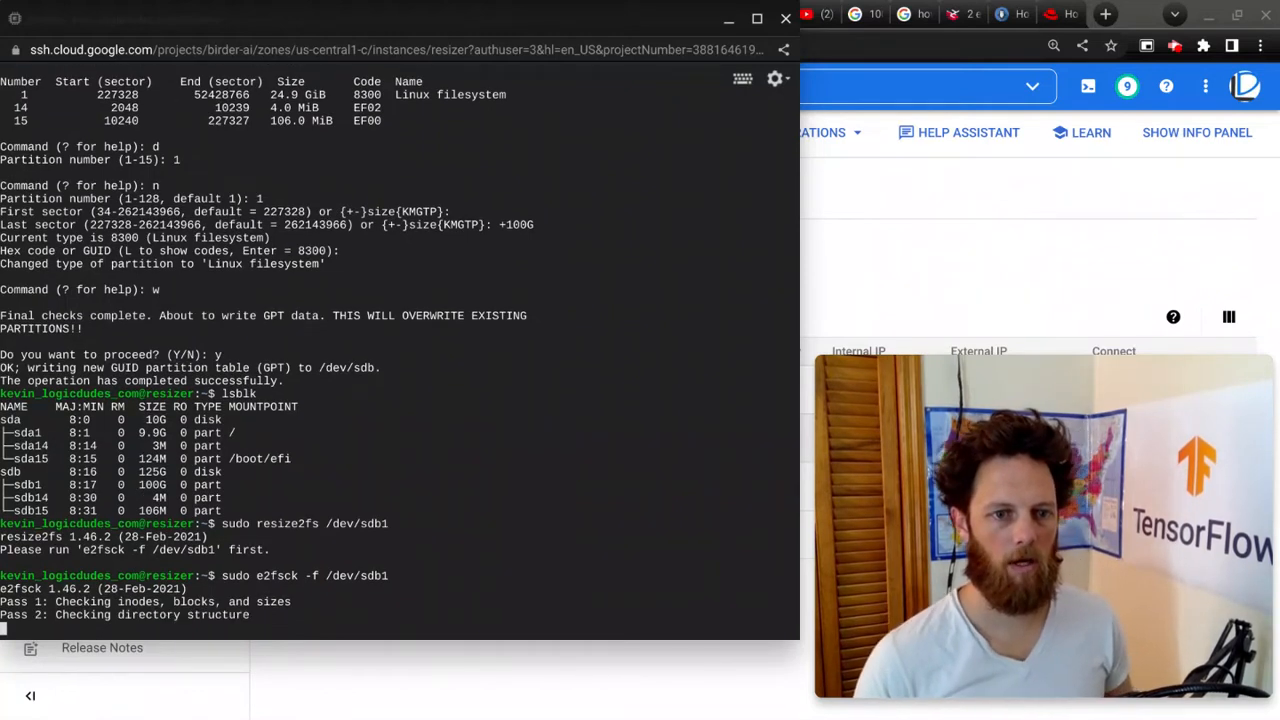
key("Up")
key("Up")
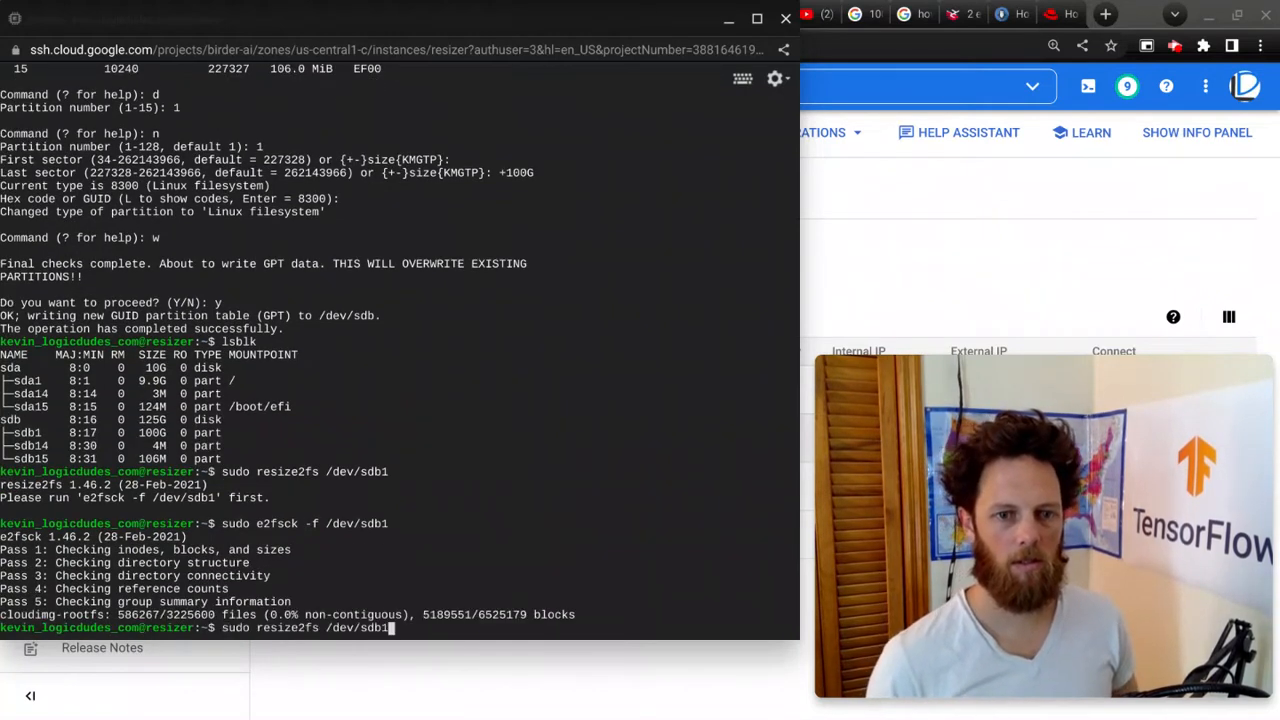
key("Return")
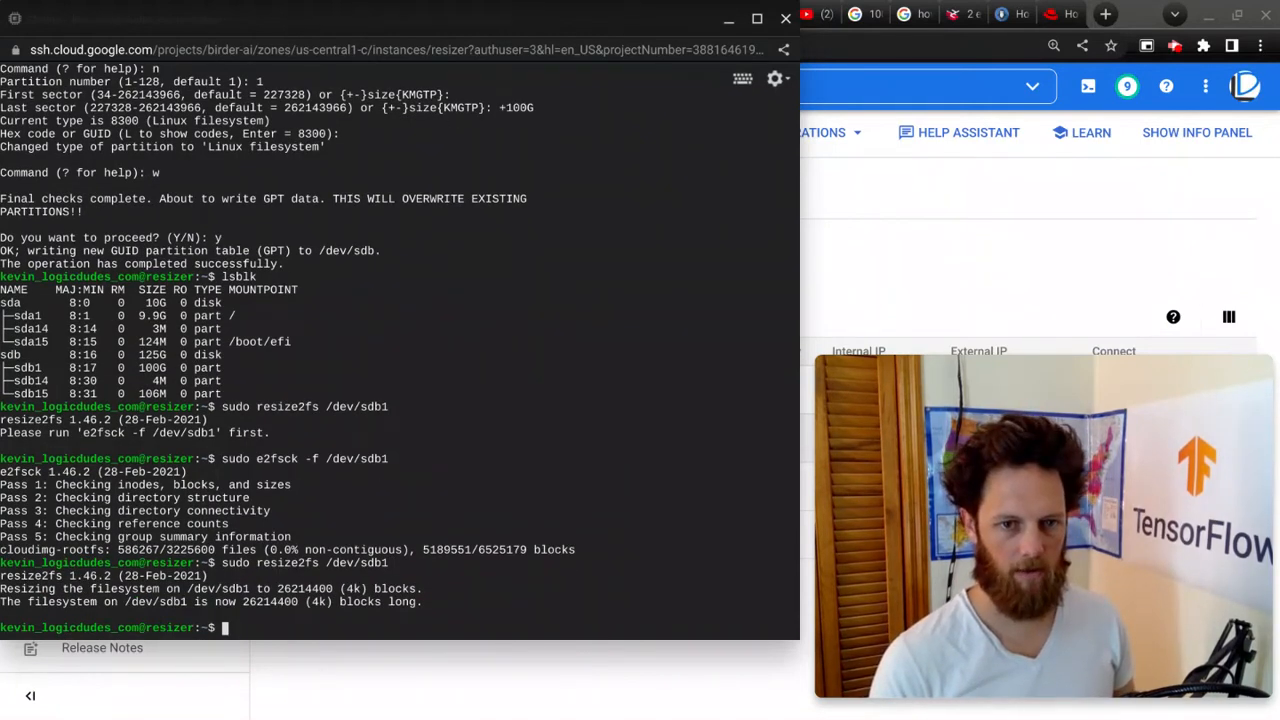
Step: Mount /dev/sdb1 on /mnt with sudo and list the contents of /mnt
type("ls /mnt")
key("Return")
type("sudo m")
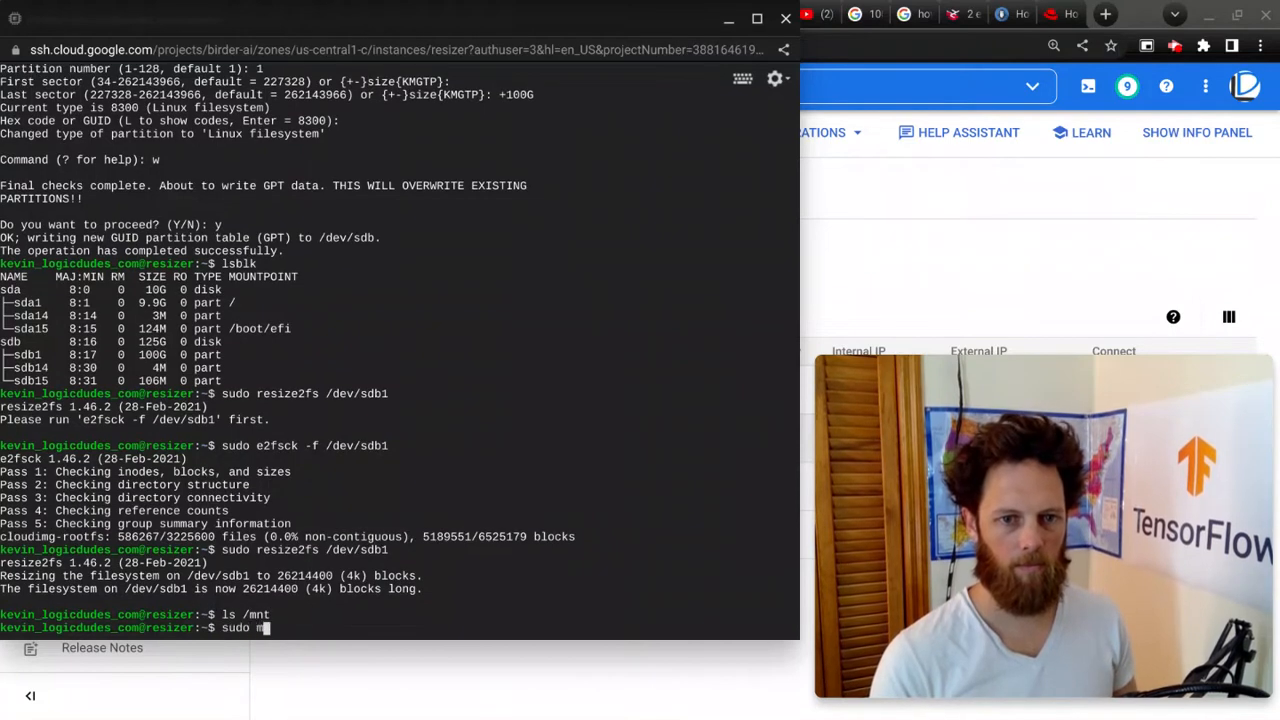
type("ount /dev/sdb1 /mnt")
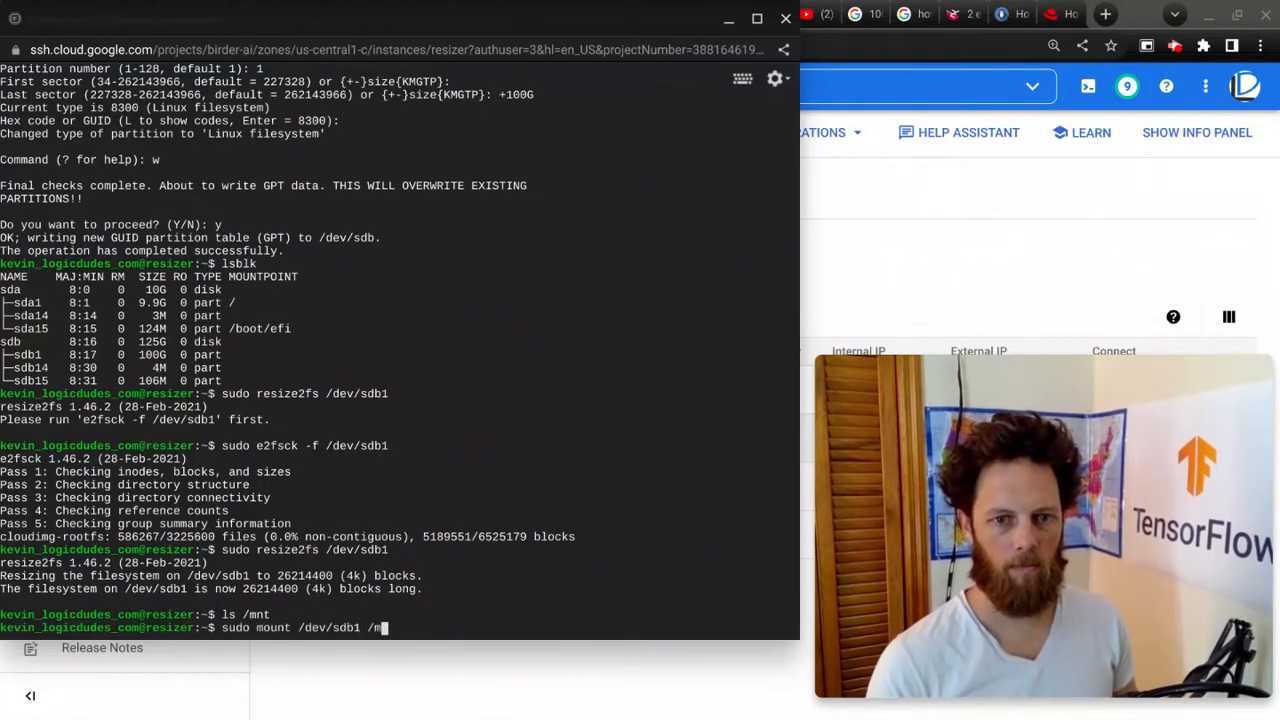
key("Return")
type("ls /m")
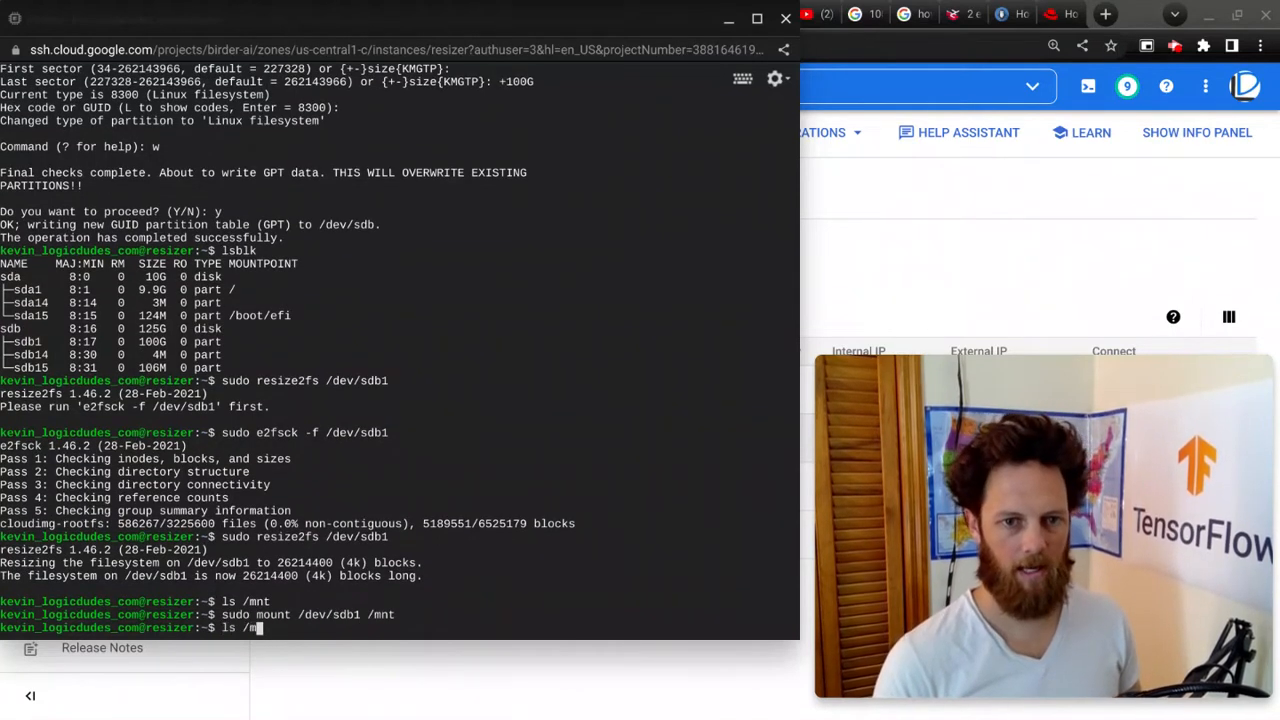
type("nt")
key("Return")
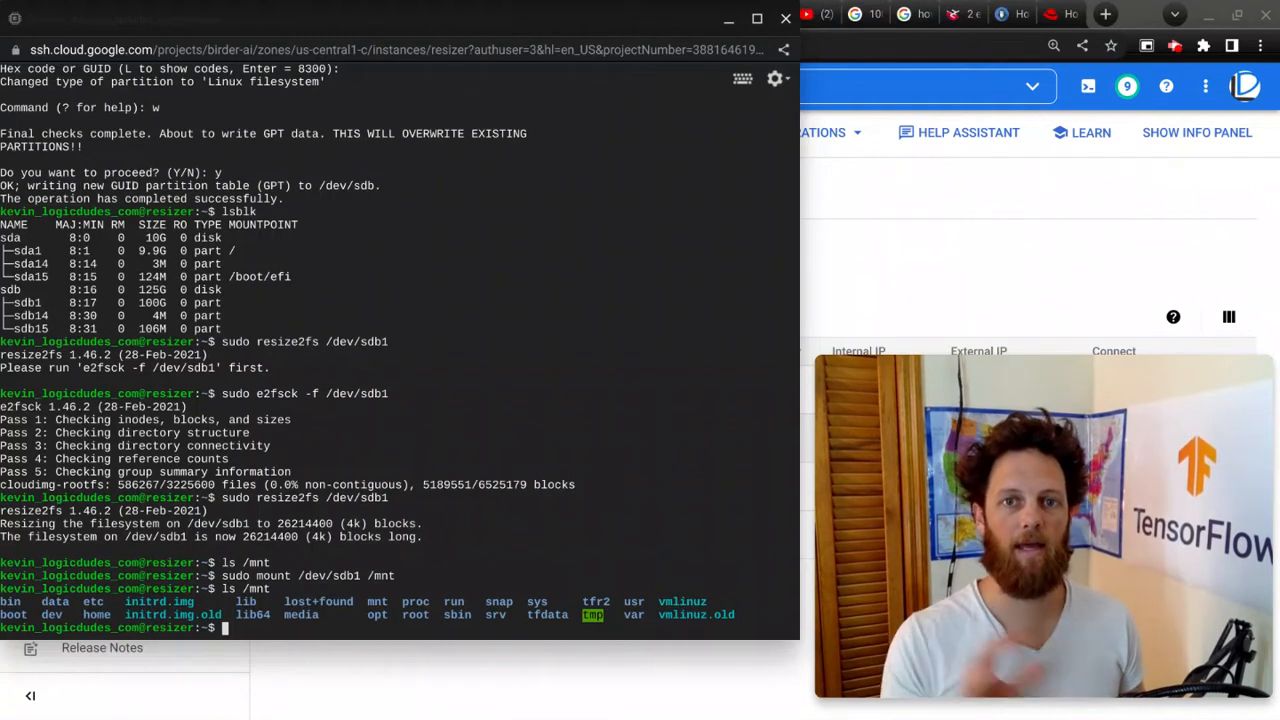
Step: Shut down the resizer VM with sudo poweroff and close the SSH window
type("sudo ")
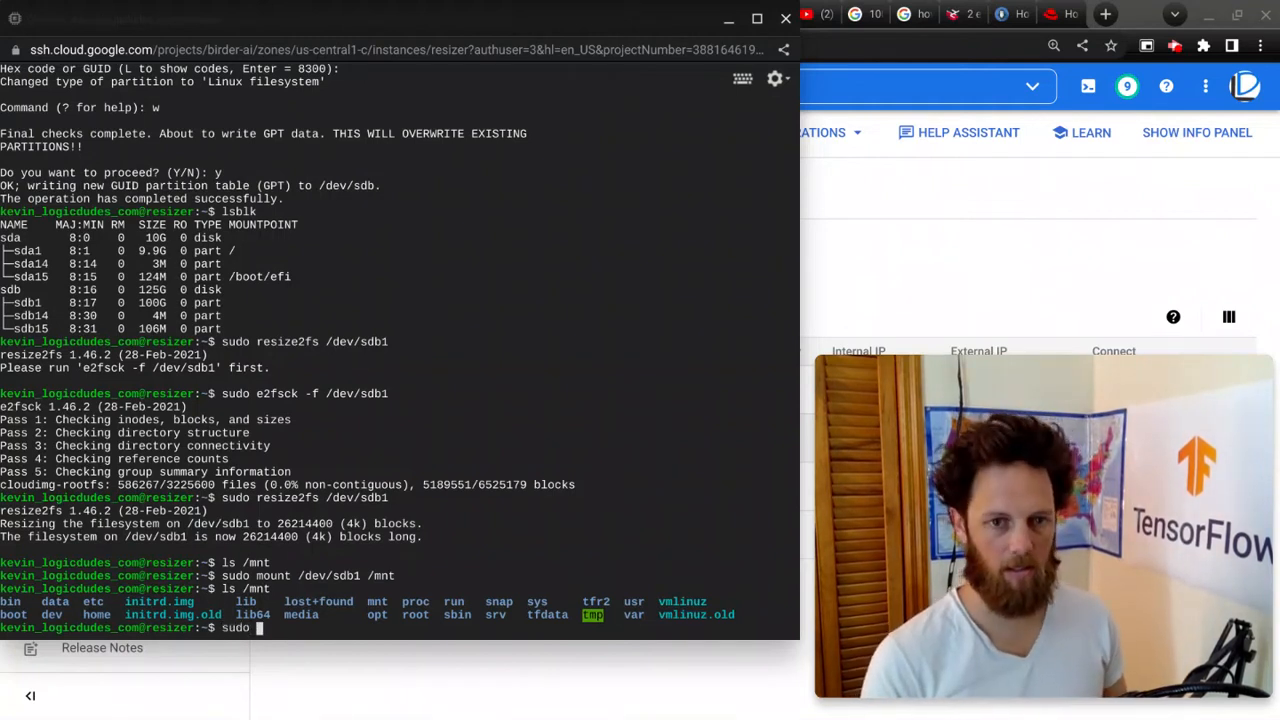
type("poweroff")
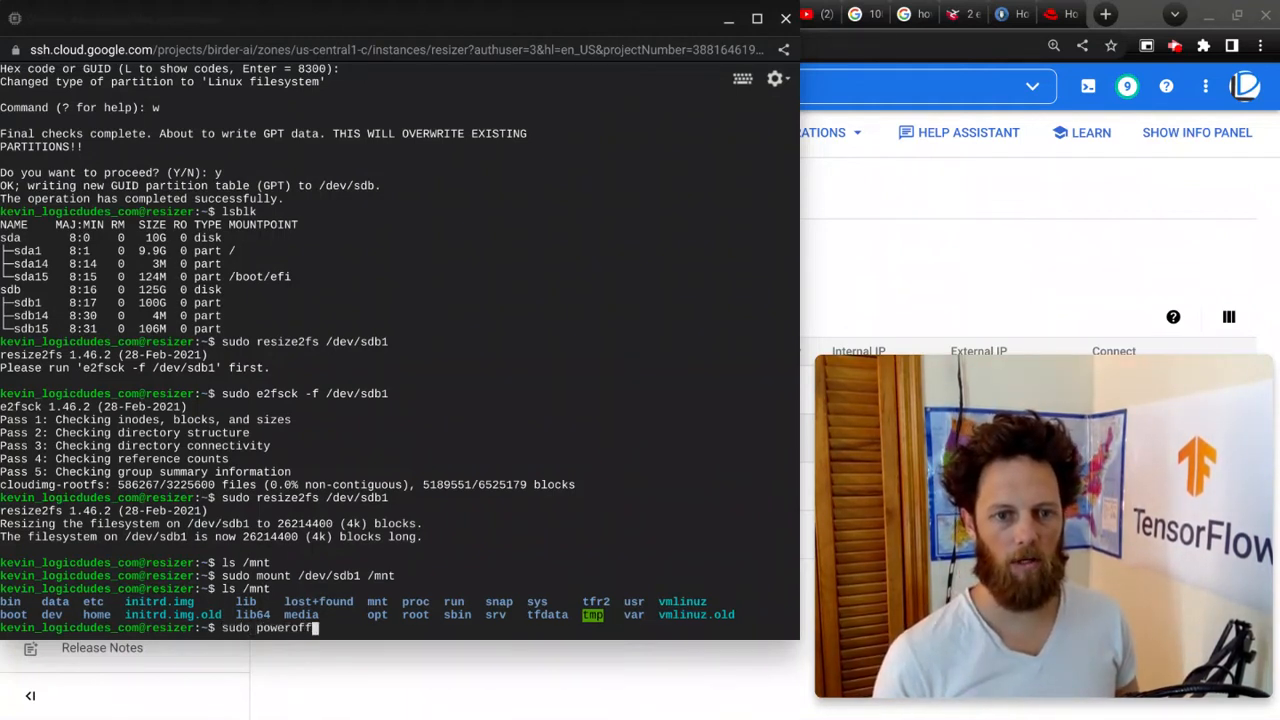
key("Return")
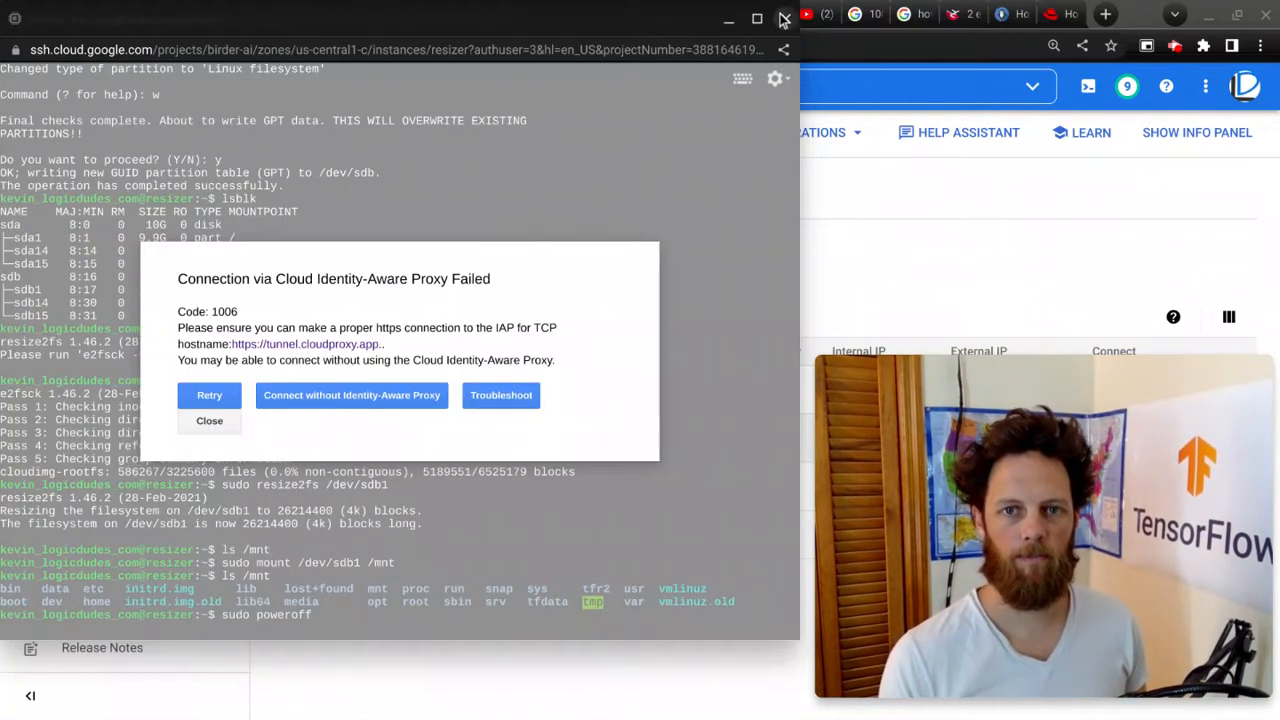
left_click(784, 19)
left_click(552, 149)
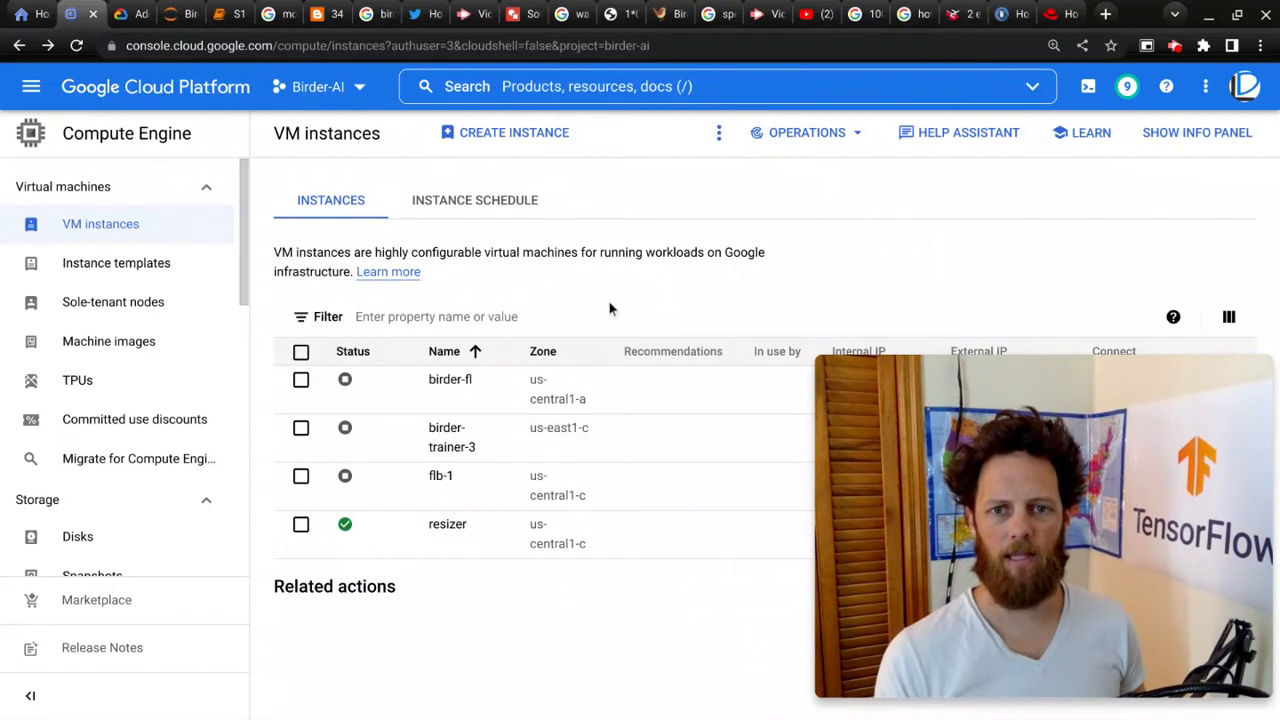
Step: Open the resizer instance, review its boot and additional disk settings on its edit page, and save
mouse_move(926, 422)
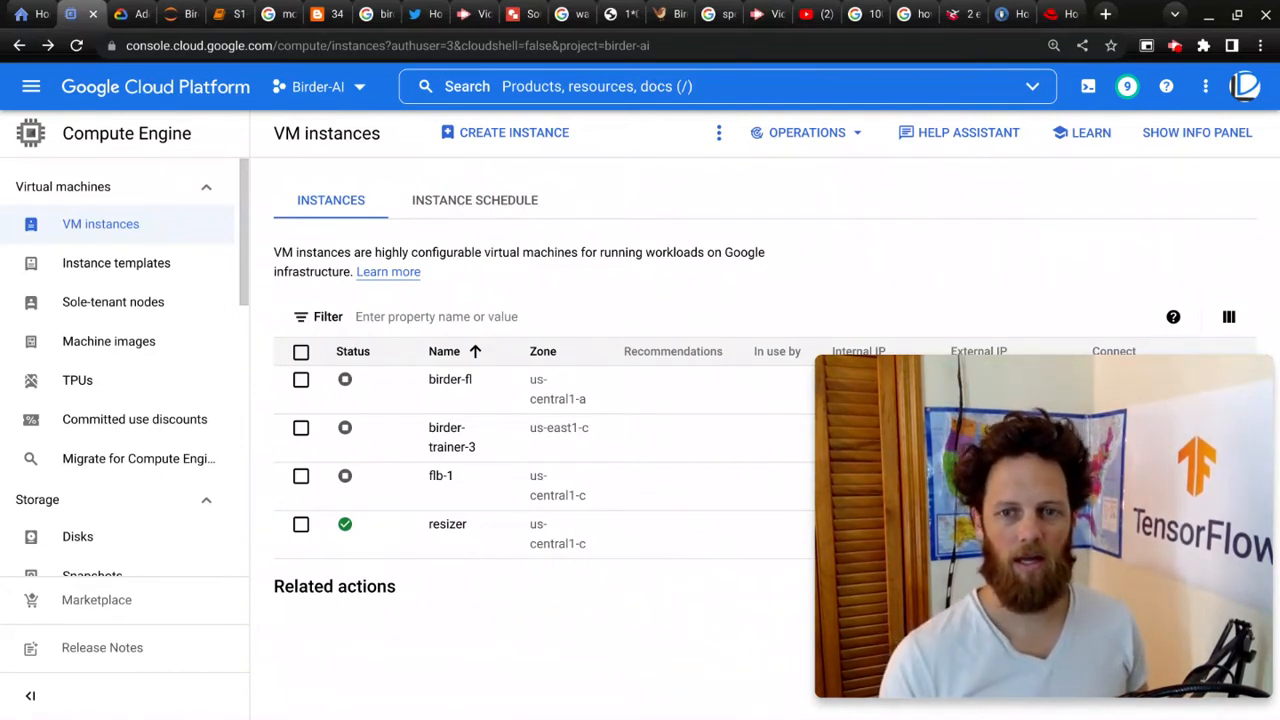
mouse_move(823, 363)
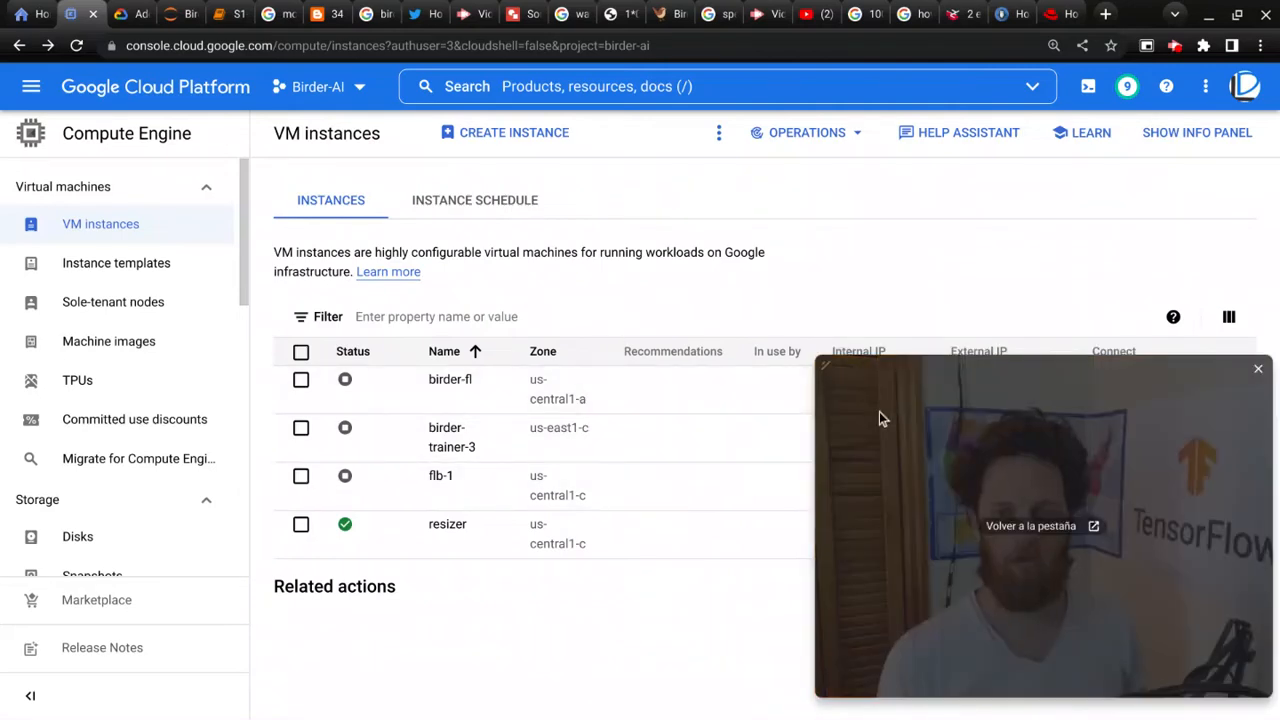
left_click(440, 528)
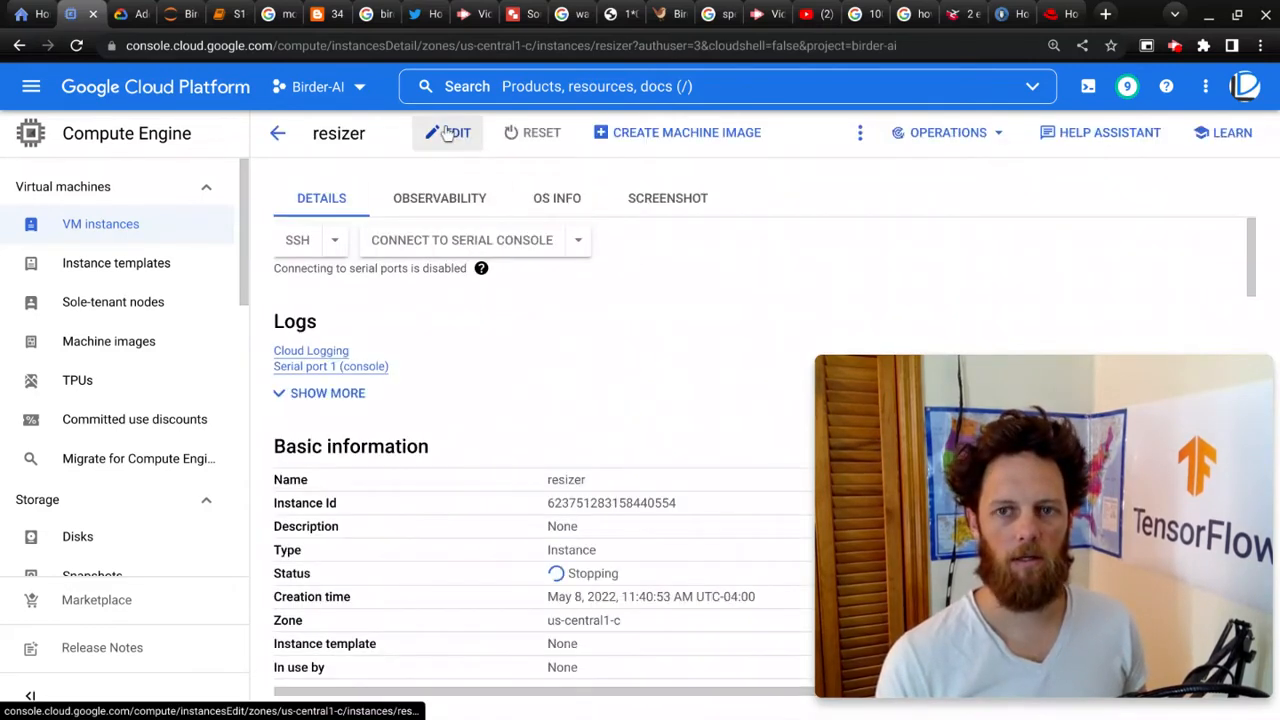
left_click(447, 132)
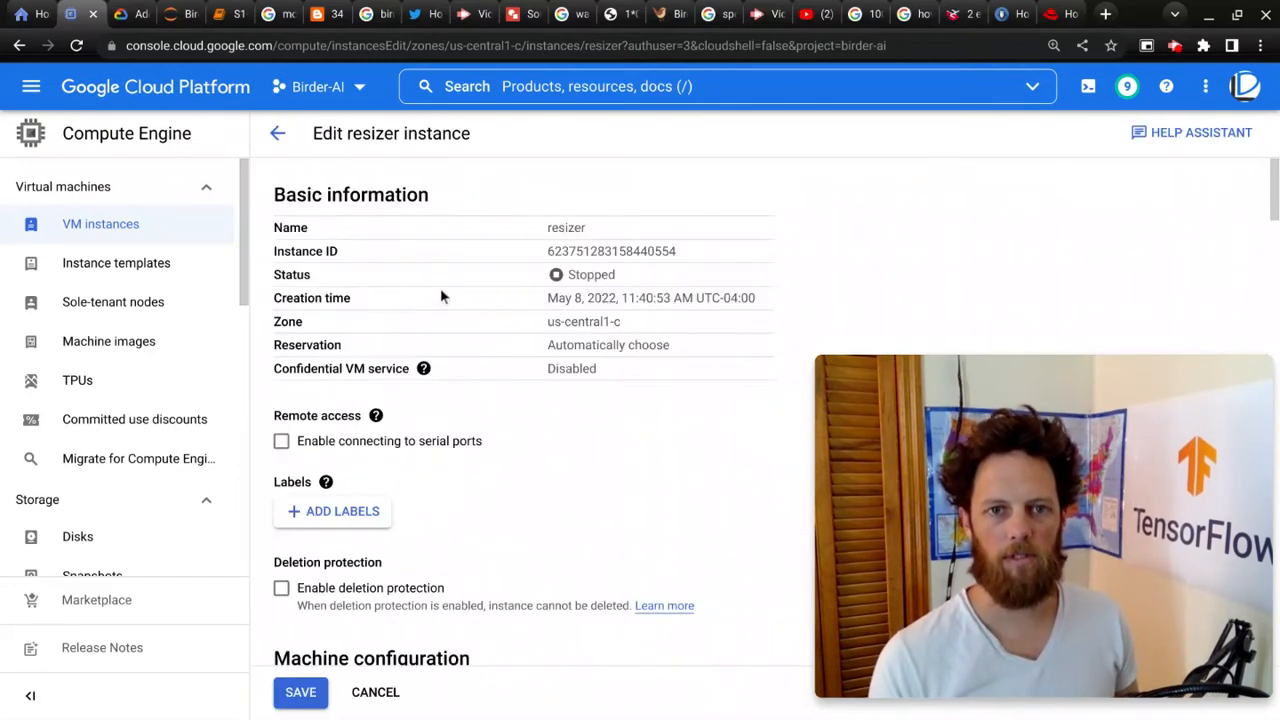
scroll(478, 440, "down", 3)
scroll(475, 455, "down", 12)
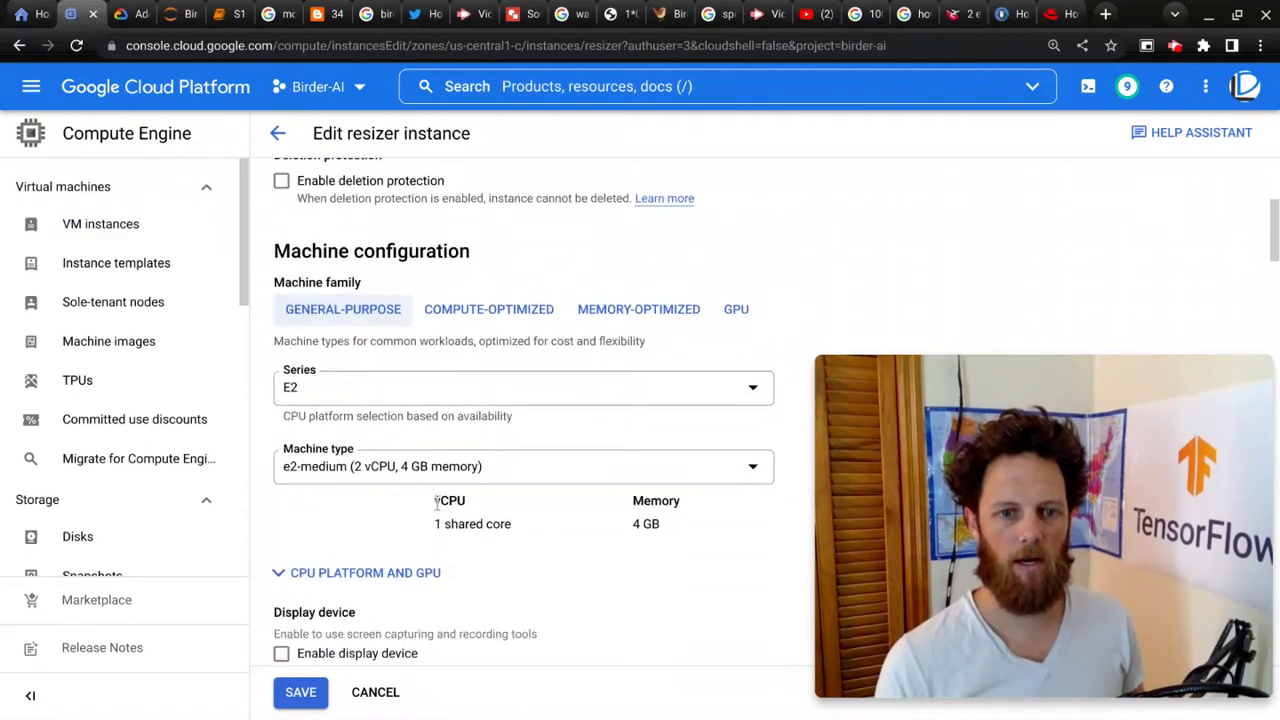
scroll(436, 503, "down", 8)
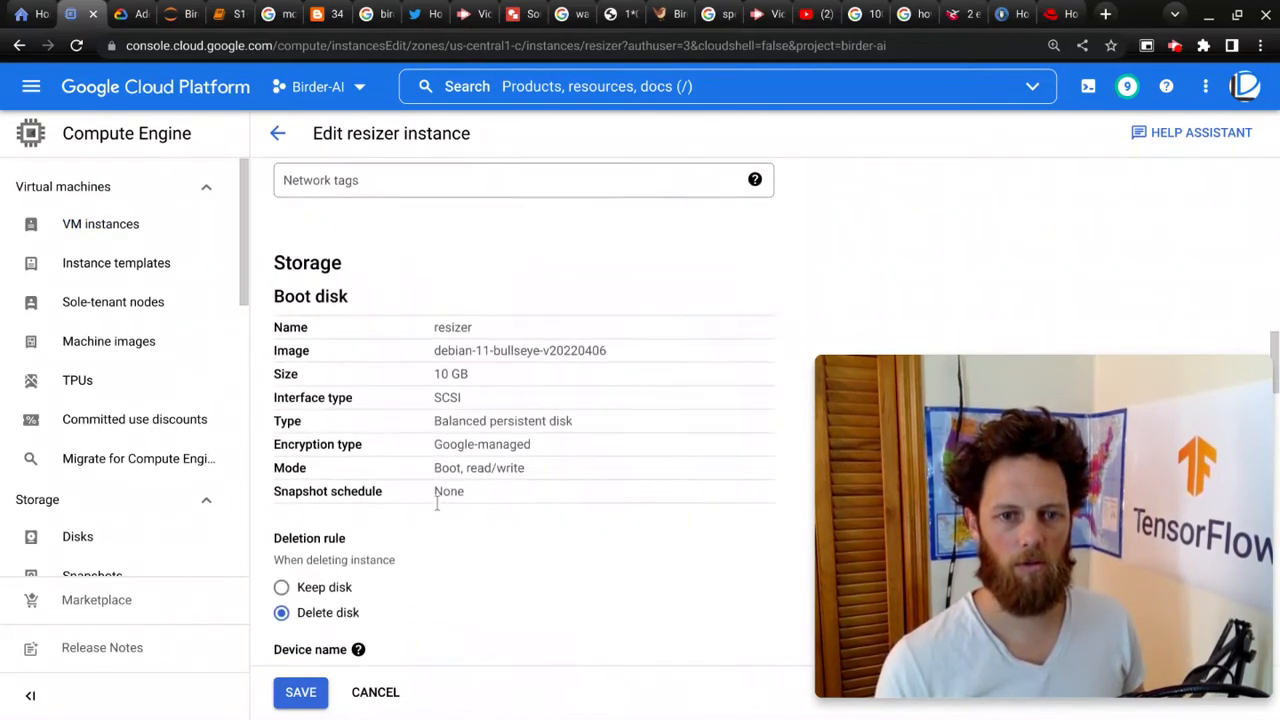
scroll(436, 503, "up", 3)
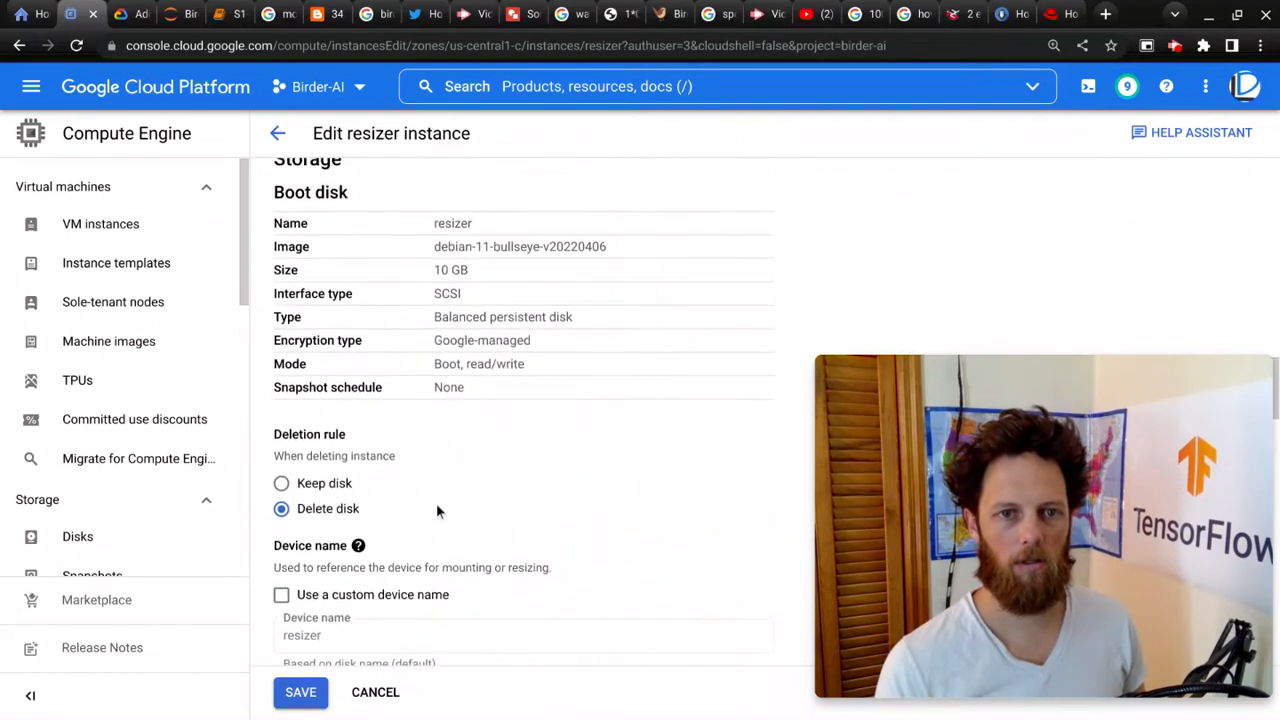
scroll(436, 503, "down", 3)
scroll(484, 565, "down", 2)
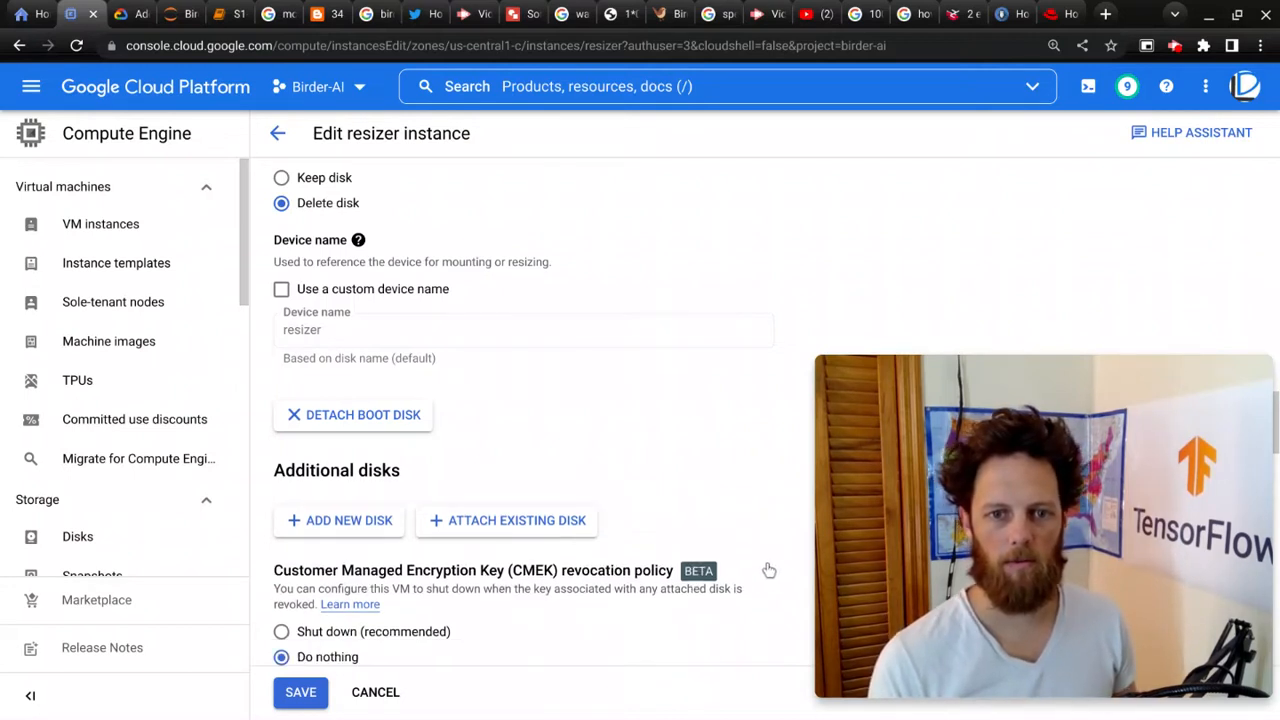
left_click(300, 692)
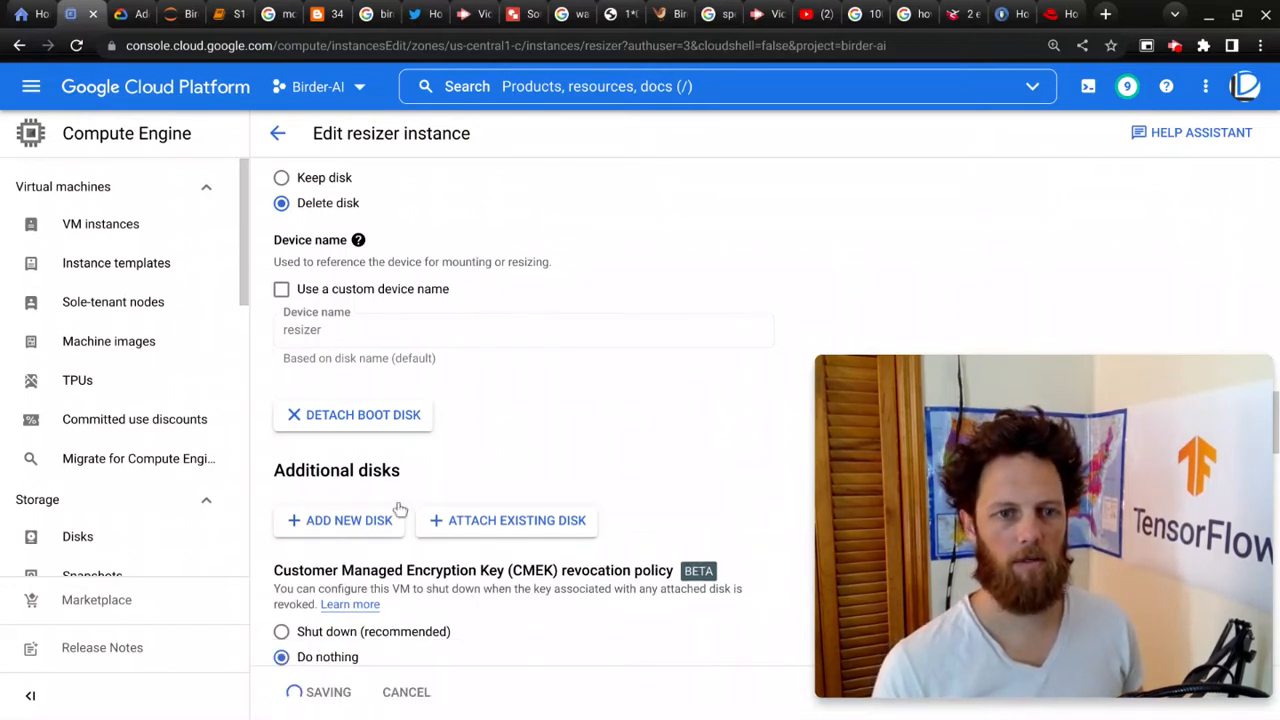
Step: Return to the VM instances list and open the flb-1 instance
left_click(110, 226)
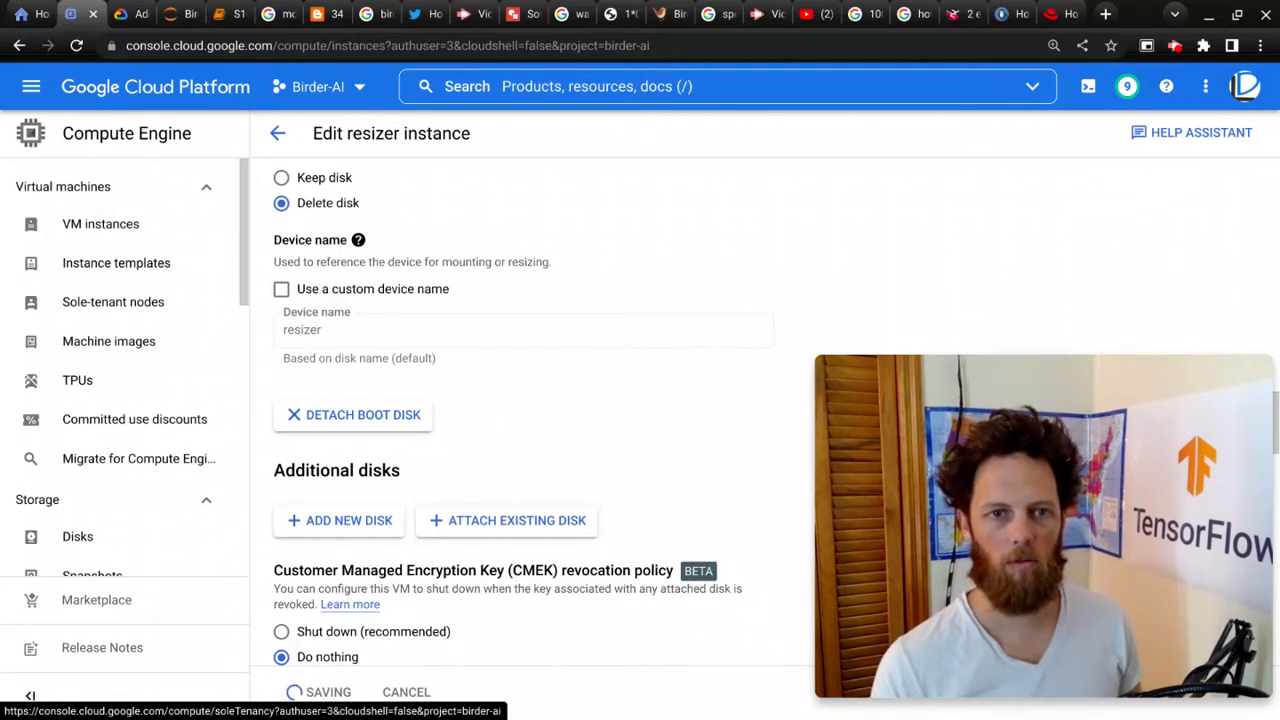
left_click(138, 226)
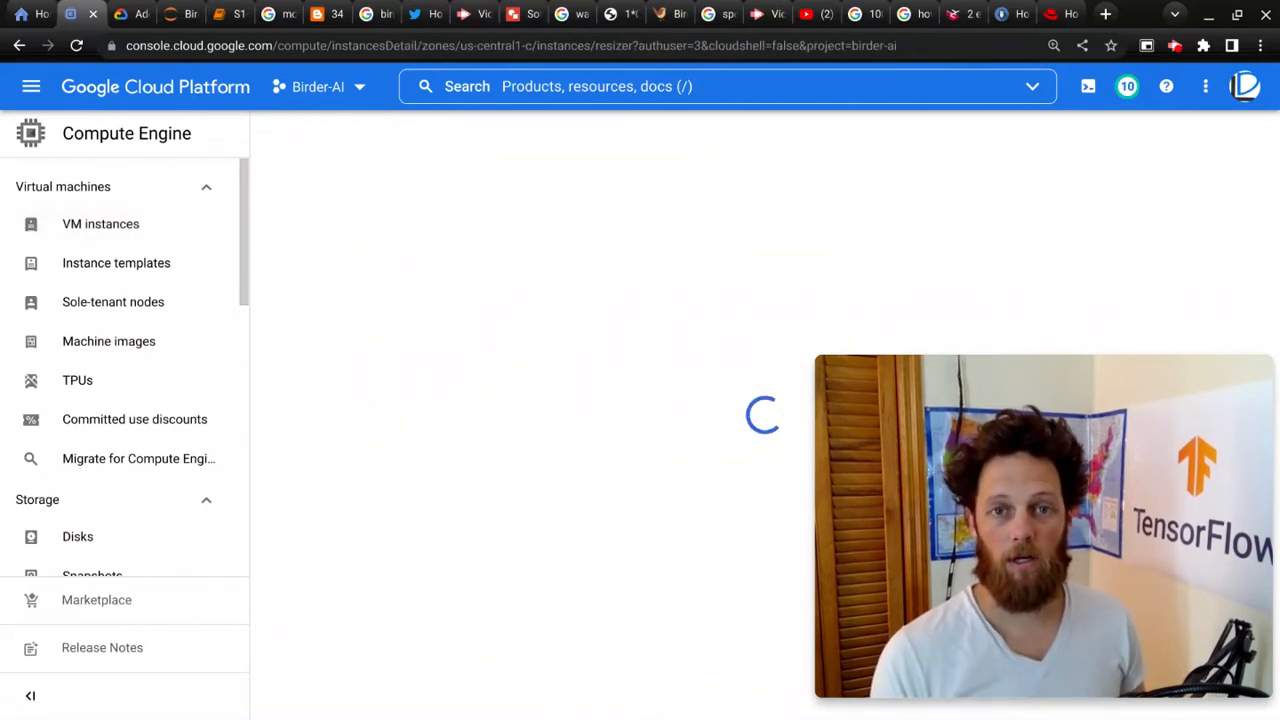
left_click(108, 226)
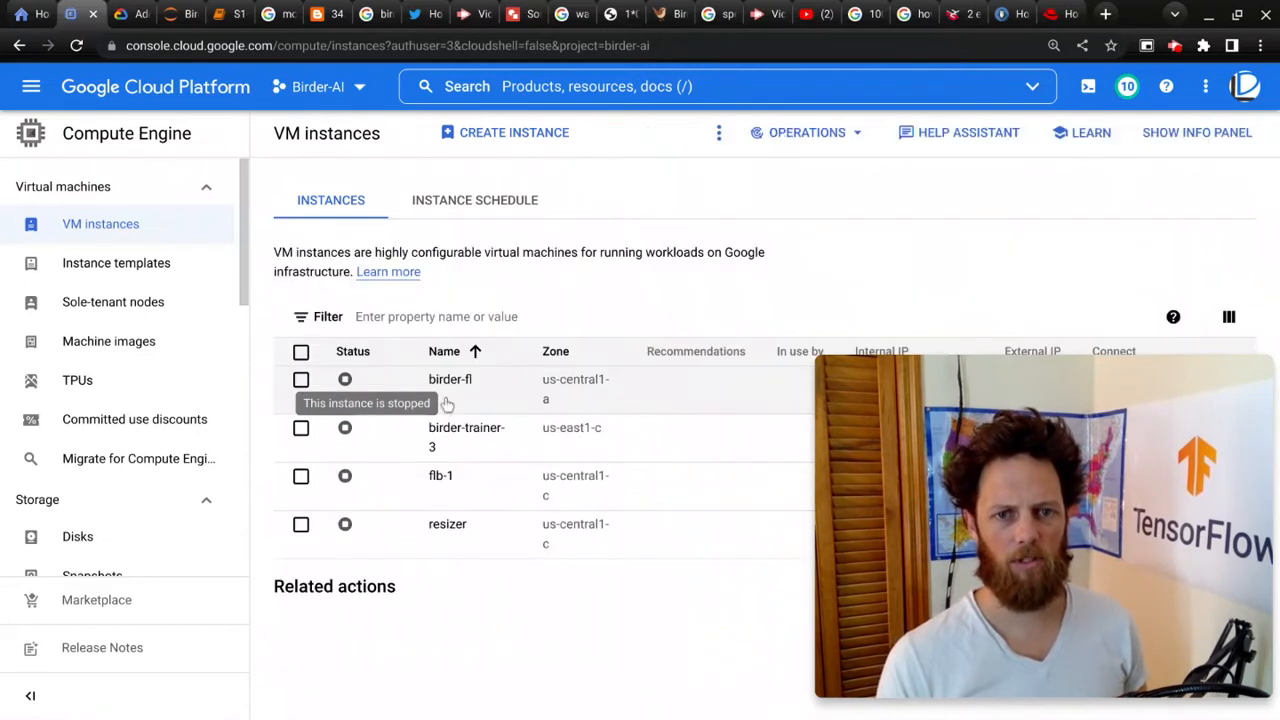
left_click(443, 405)
left_click(441, 478)
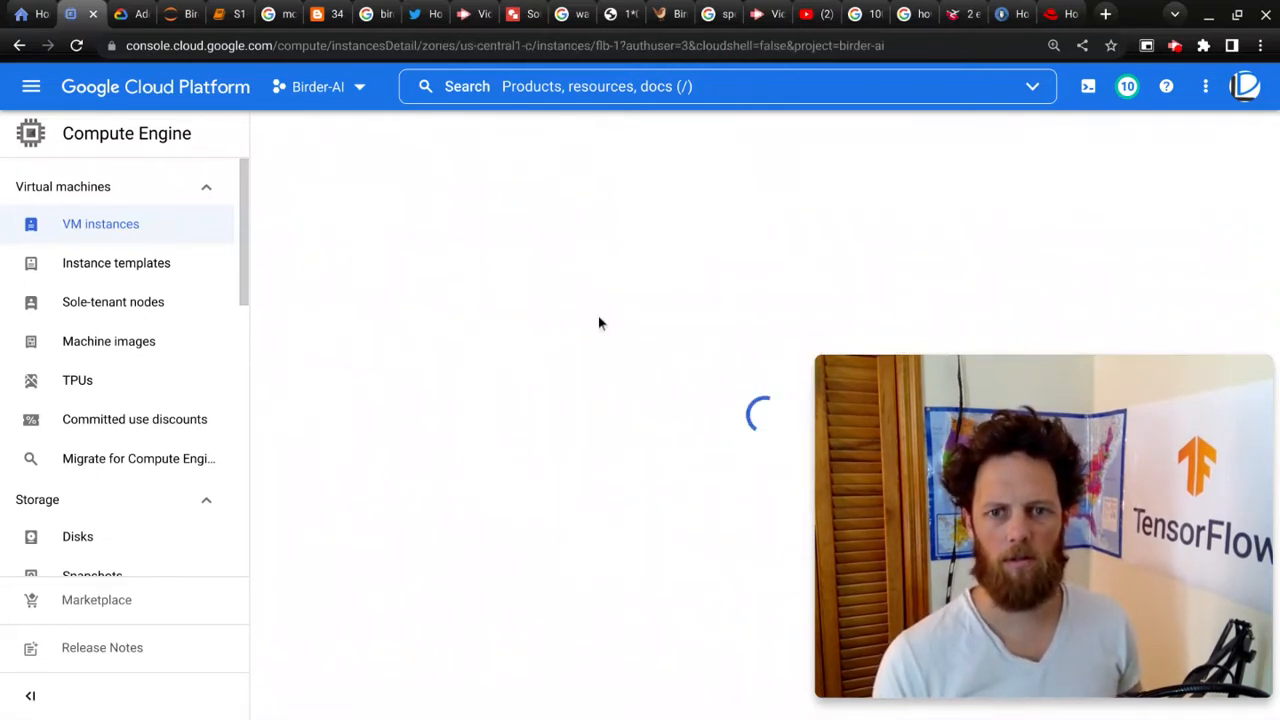
Step: Open flb-1's edit page and detach its current boot disk in the storage section
scroll(470, 373, "down", 2)
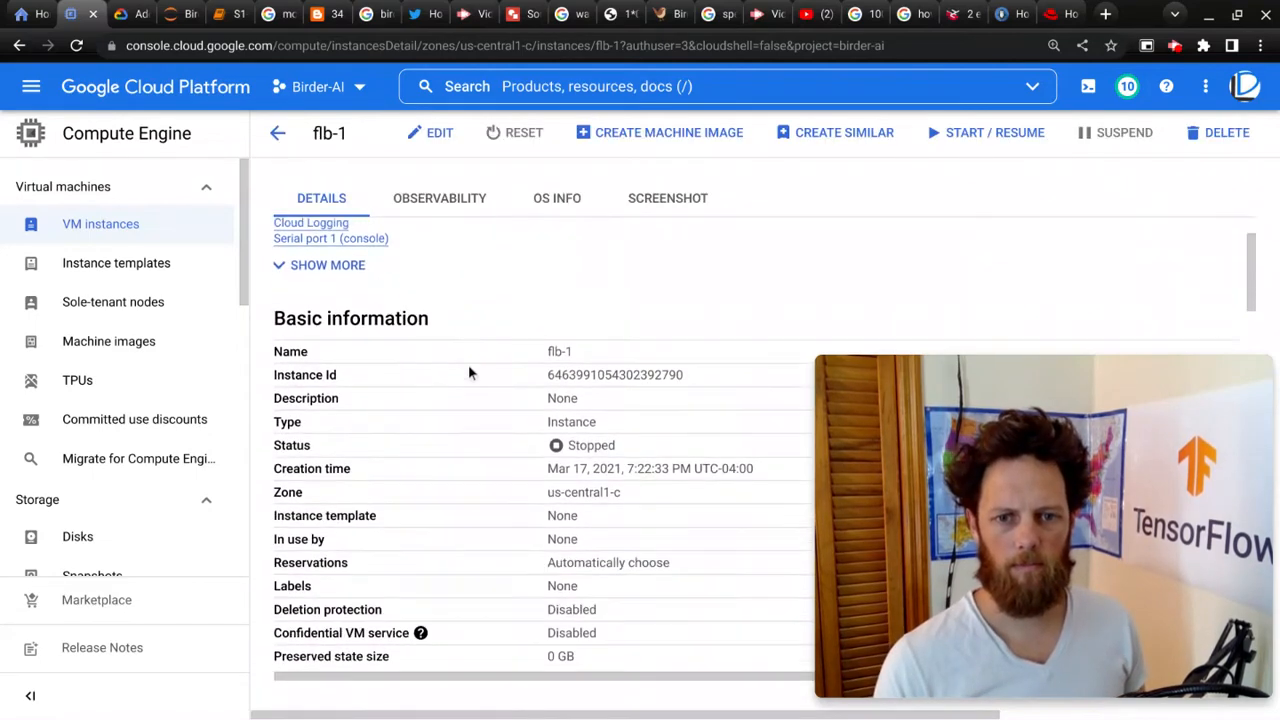
scroll(520, 390, "down", 2)
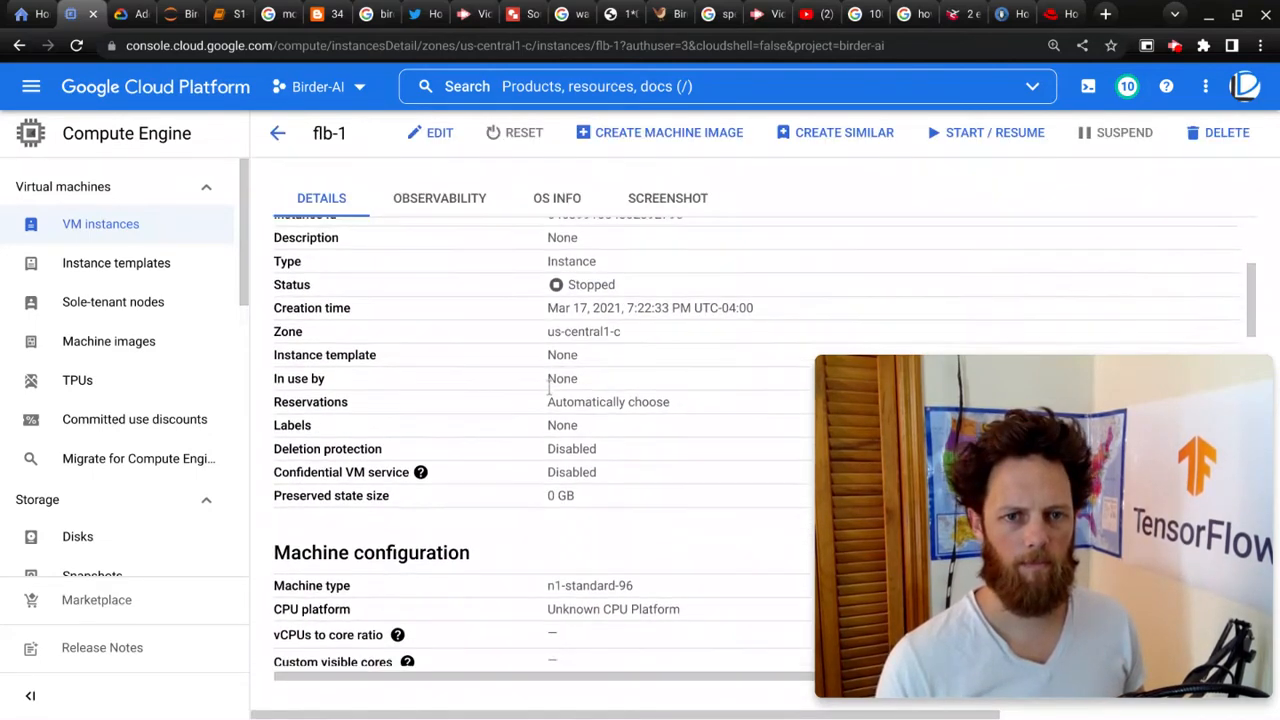
left_click(440, 132)
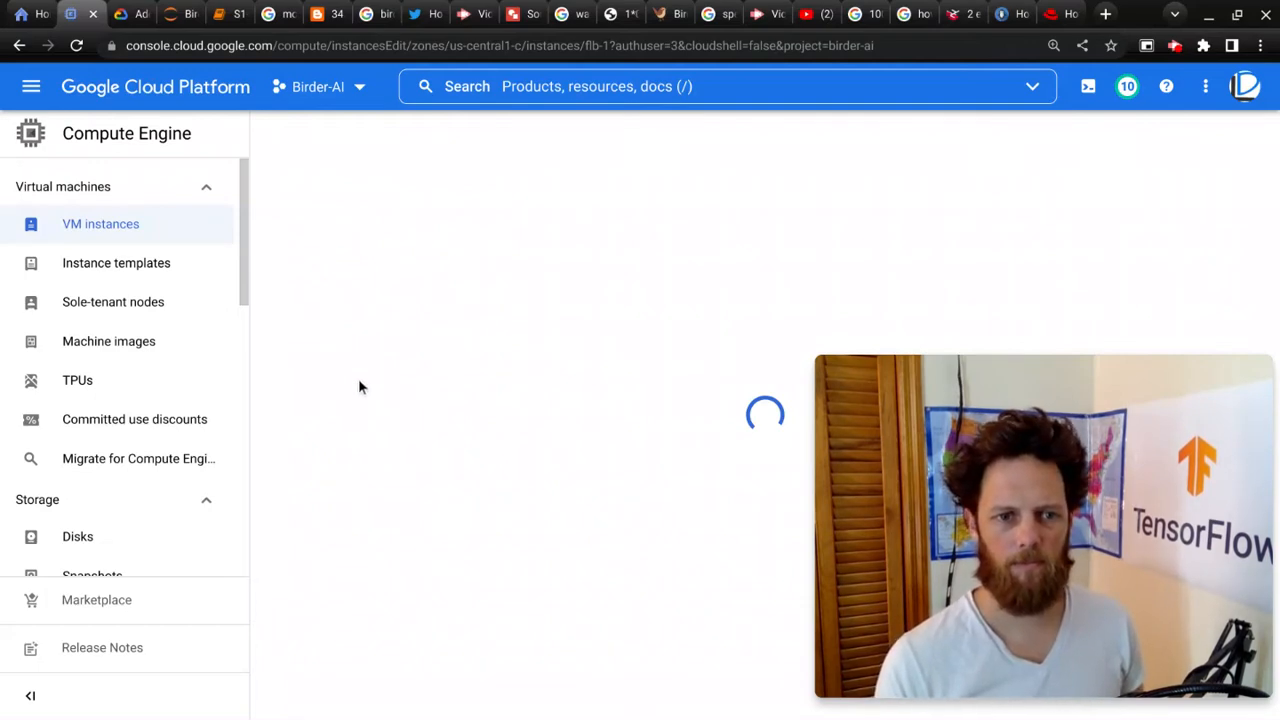
scroll(415, 450, "down", 3)
scroll(418, 495, "down", 10)
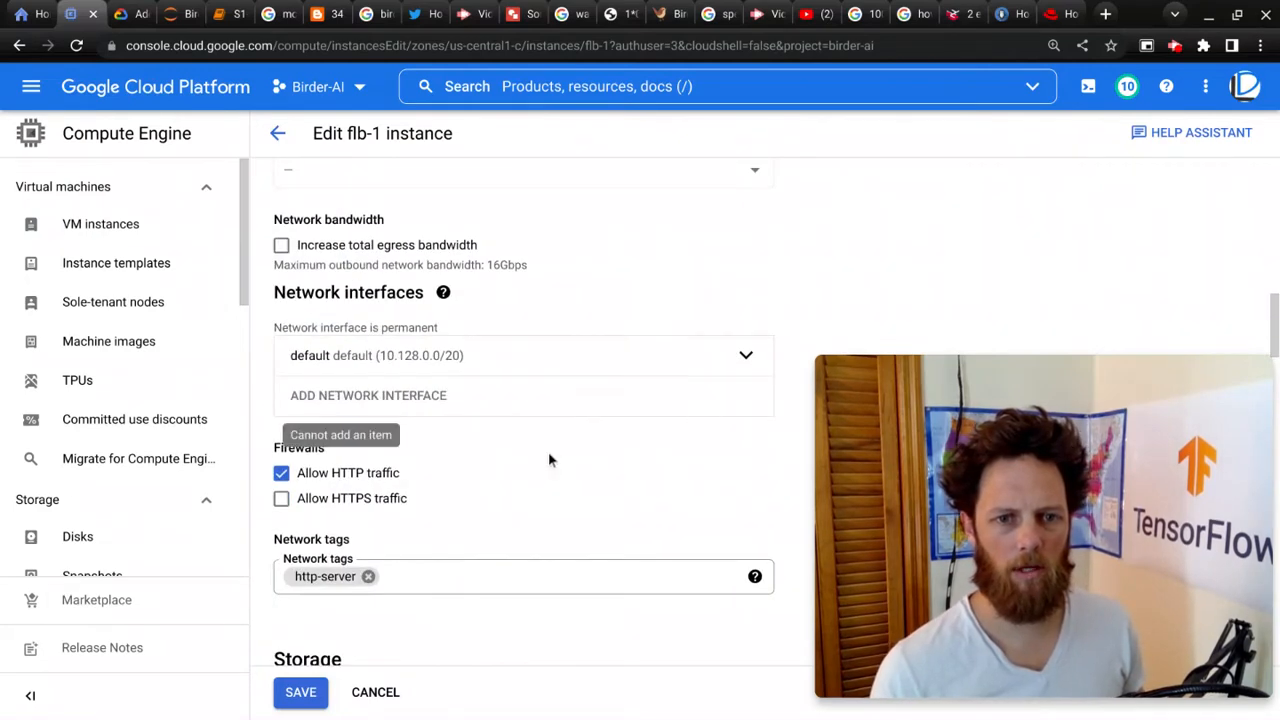
scroll(548, 455, "down", 9)
scroll(400, 515, "down", 1)
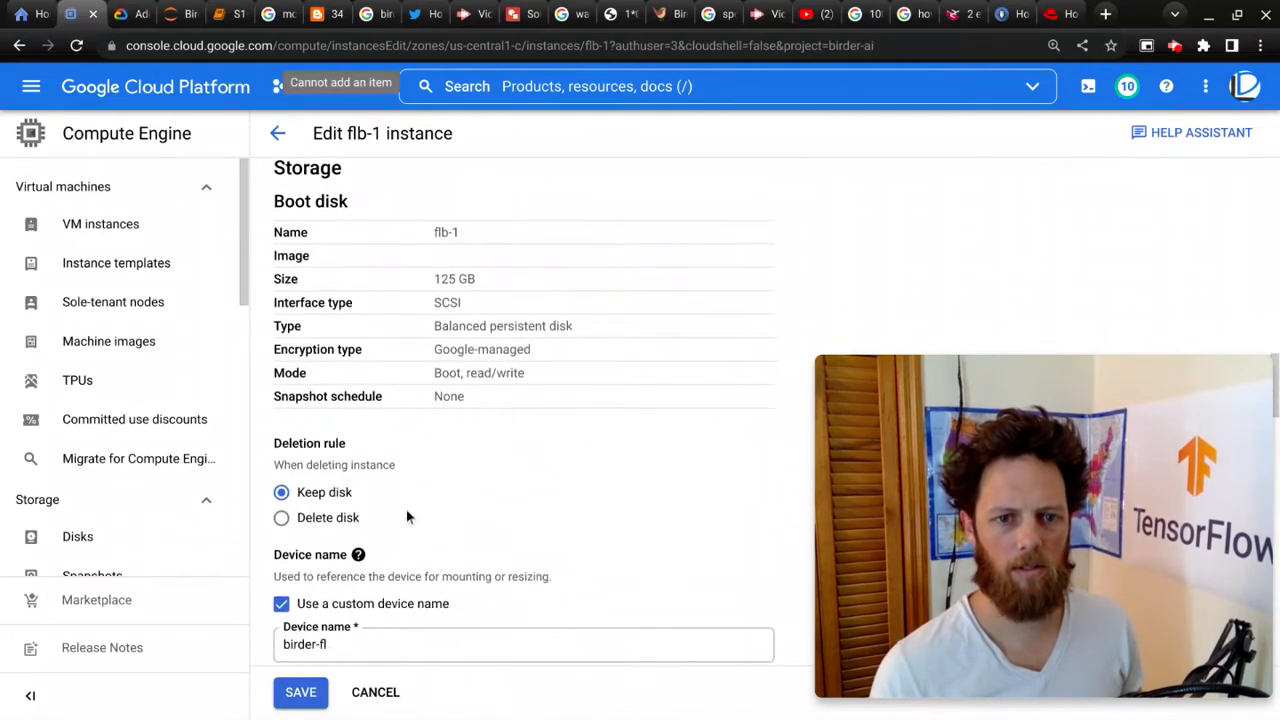
scroll(385, 575, "up", 2)
scroll(555, 403, "down", 3)
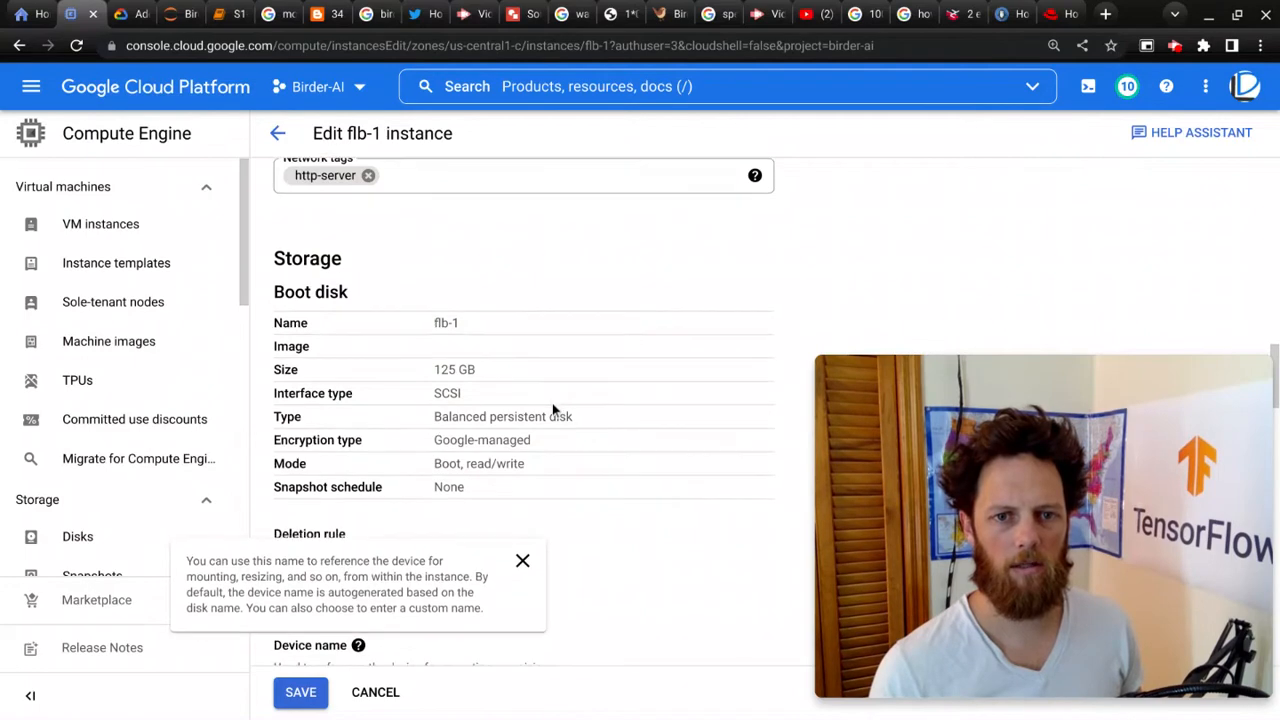
scroll(428, 397, "down", 6)
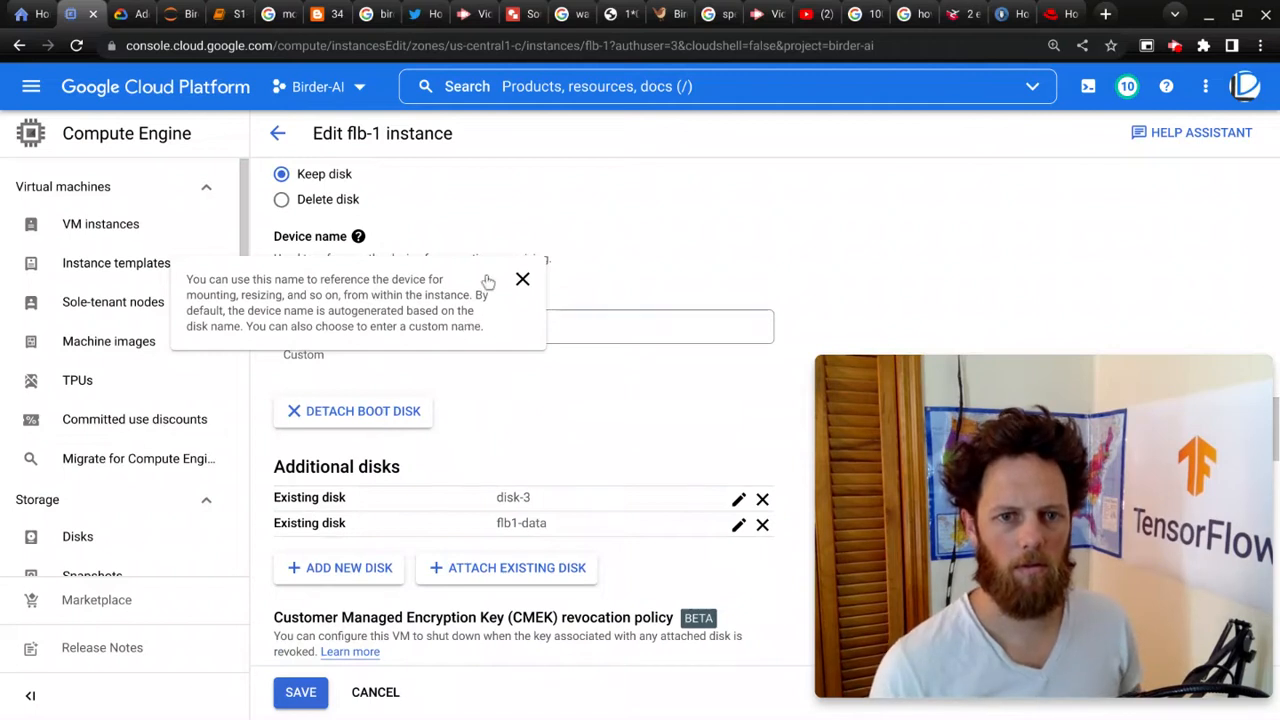
left_click(522, 280)
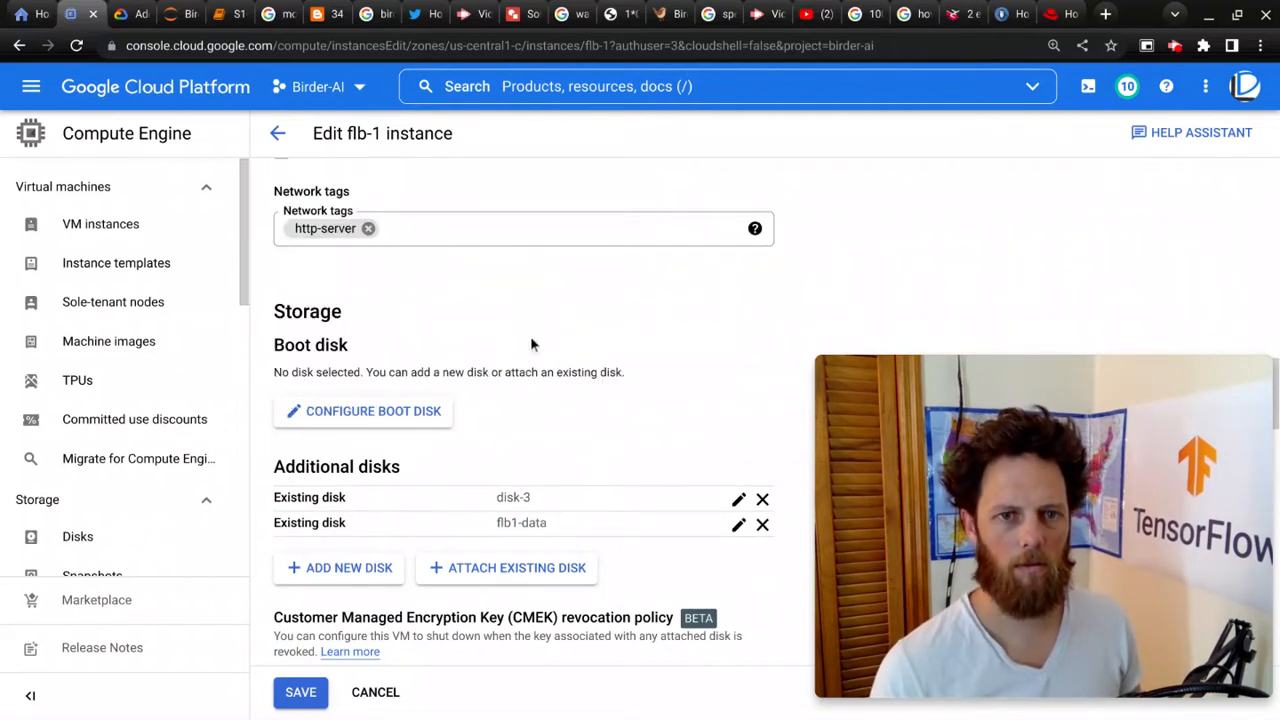
Step: Configure the boot disk as the existing disk flb-1-resized-2 and save the instance
scroll(520, 323, "up", 3)
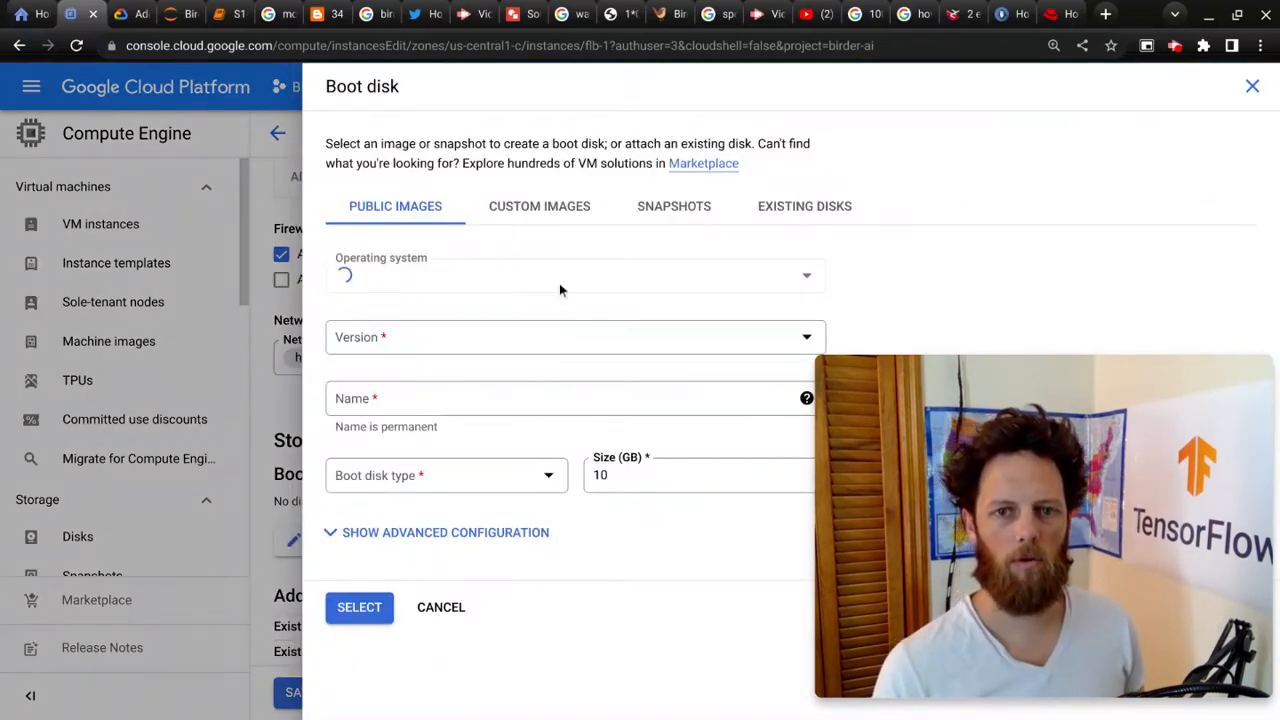
left_click(795, 210)
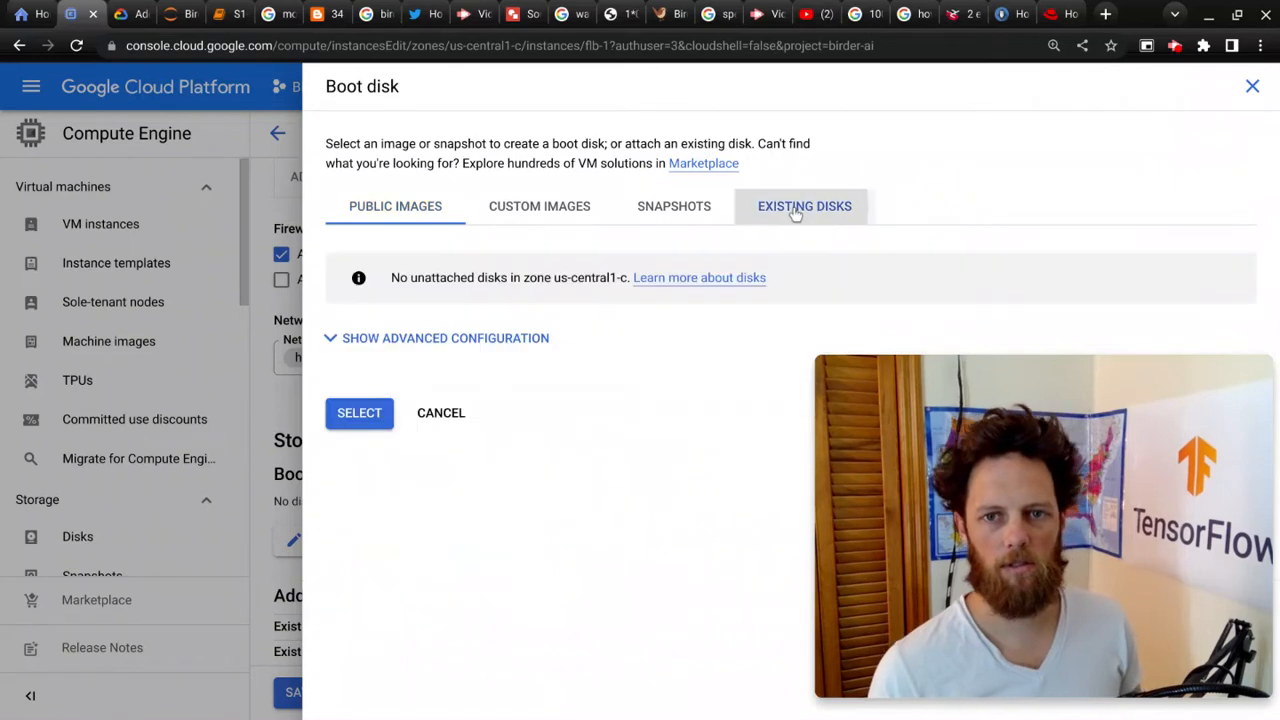
left_click(577, 300)
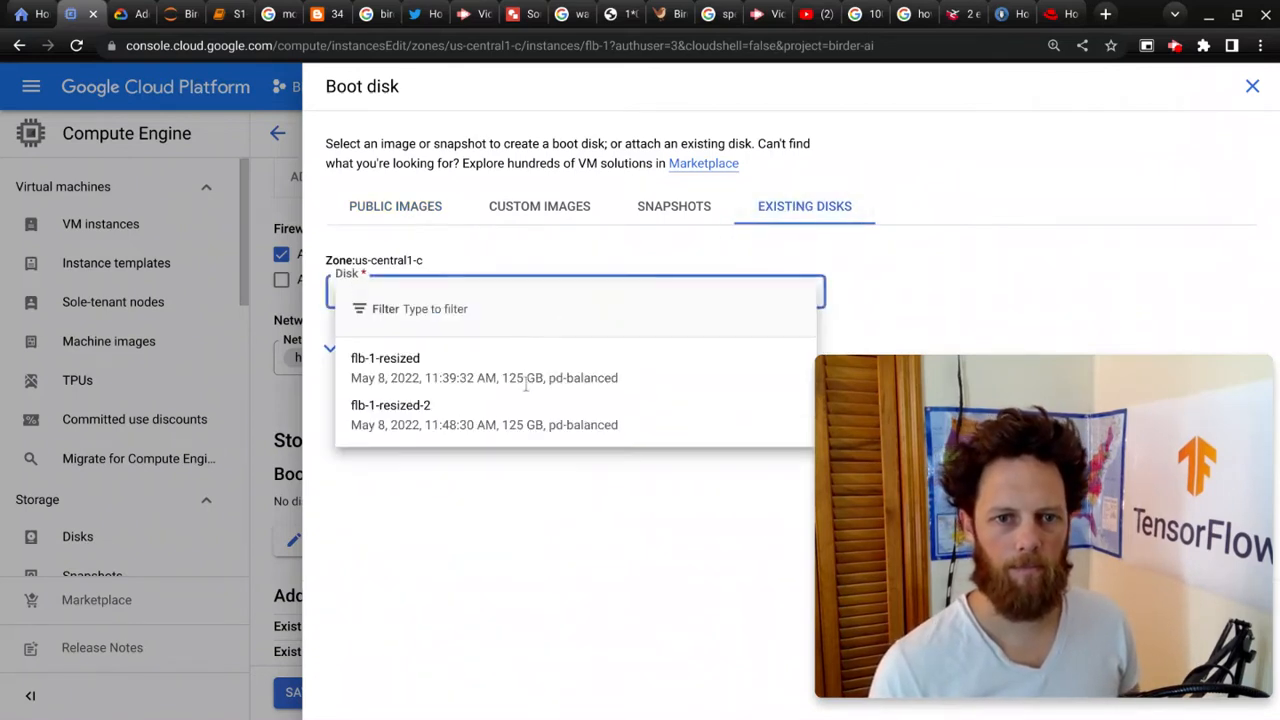
left_click(472, 418)
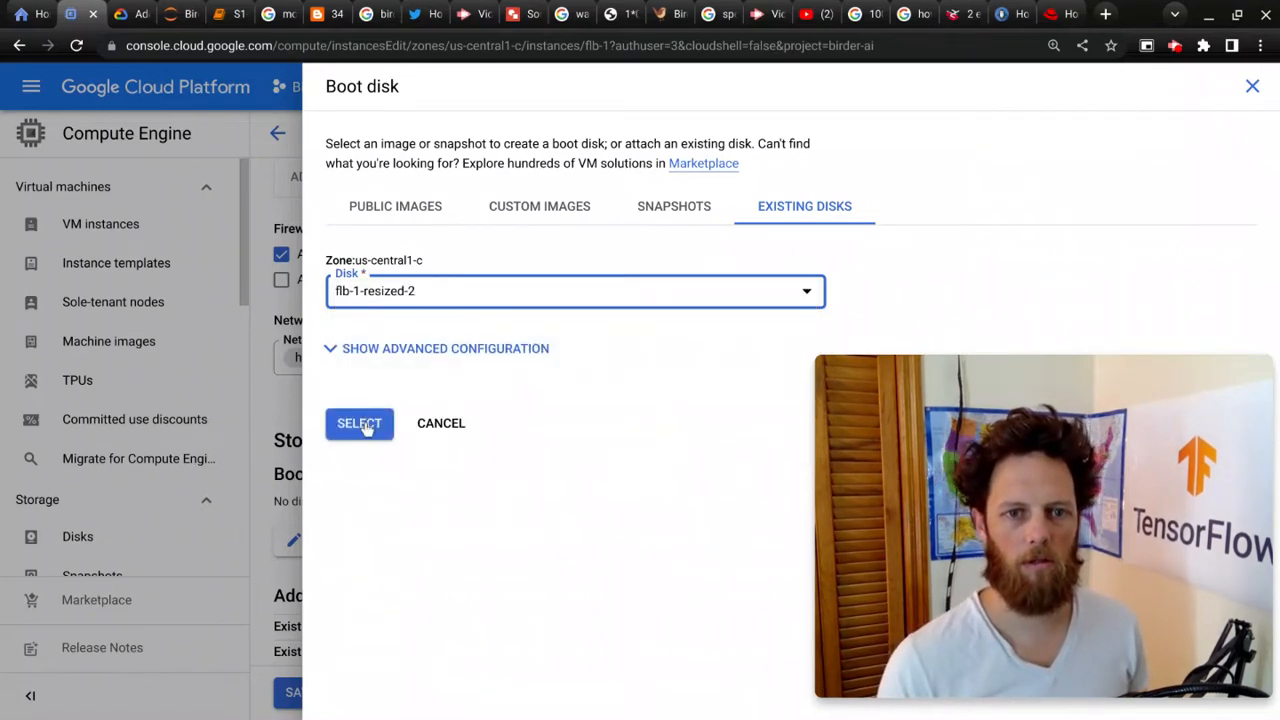
left_click(362, 424)
scroll(445, 450, "down", 3)
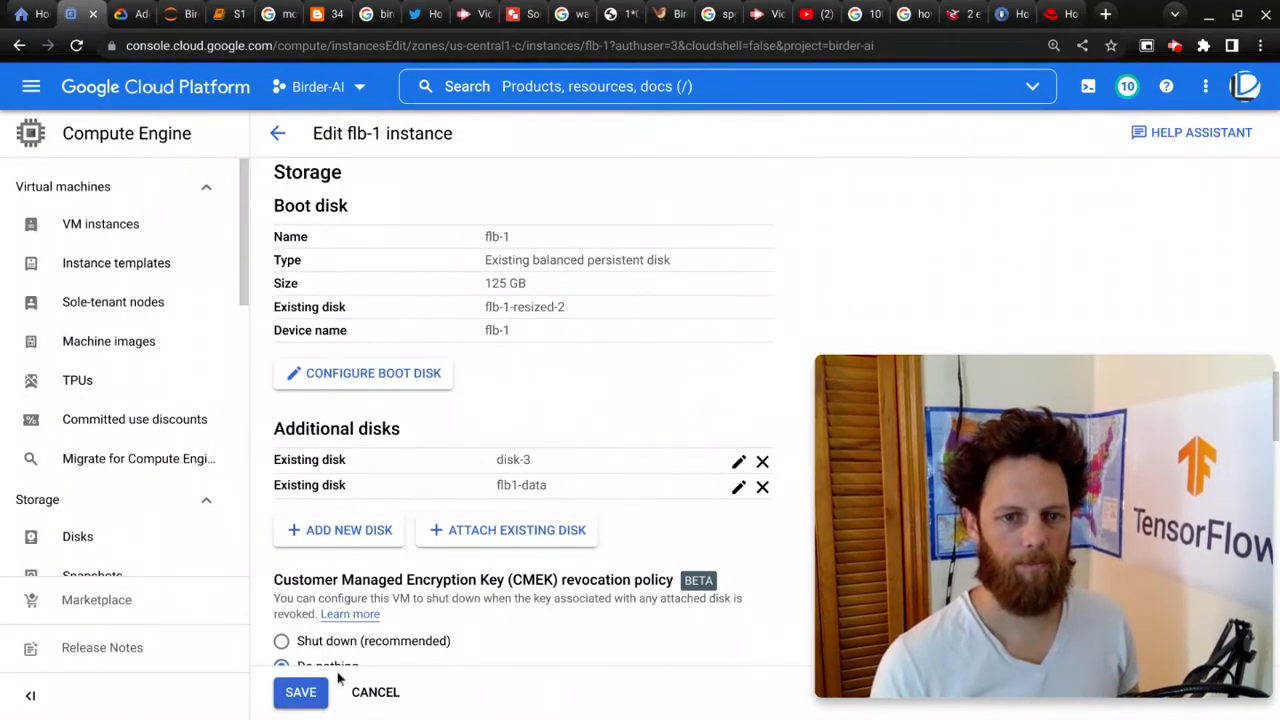
left_click(303, 693)
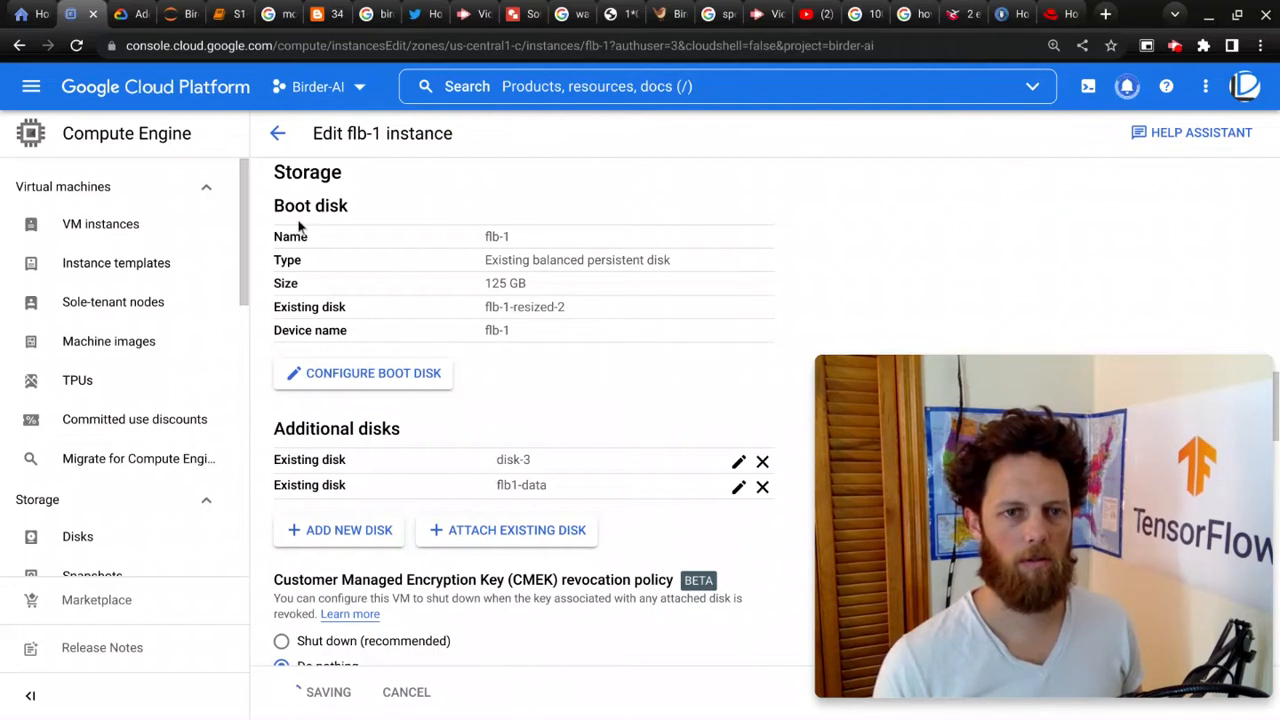
Step: Return to the VM instances list, select flb-1 and start it
left_click(110, 232)
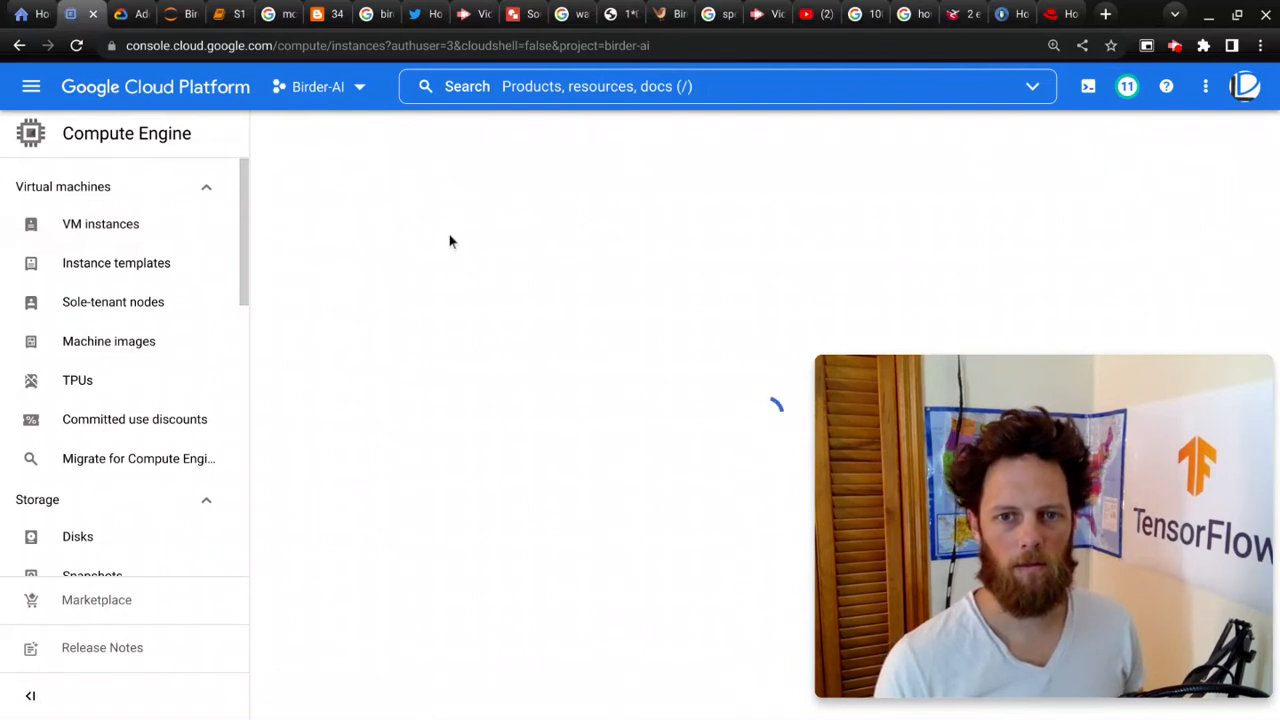
left_click(301, 478)
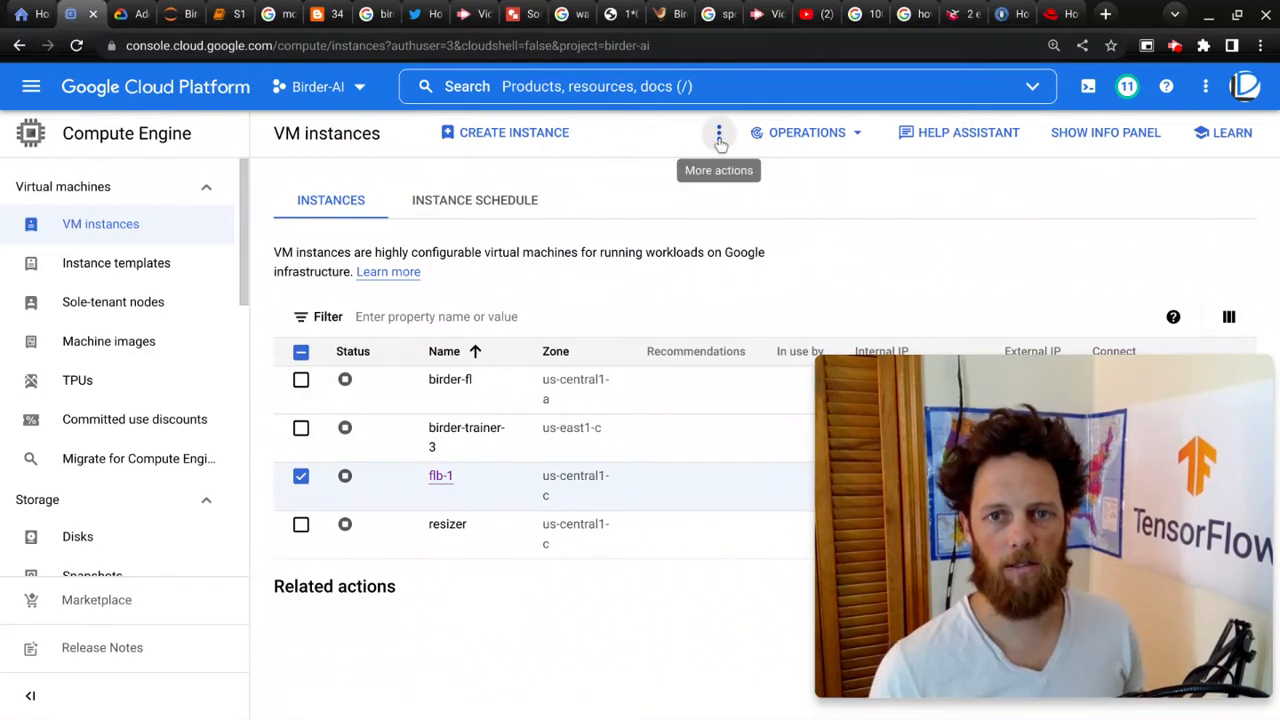
left_click(719, 138)
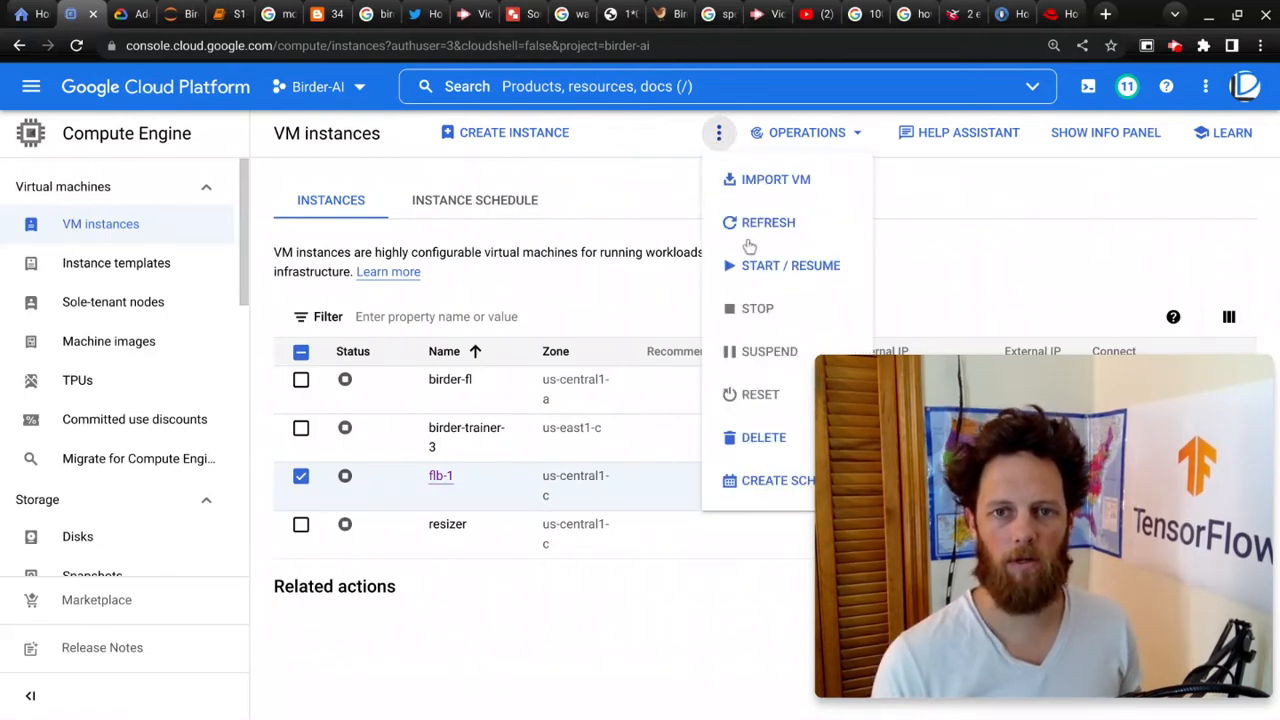
left_click(763, 264)
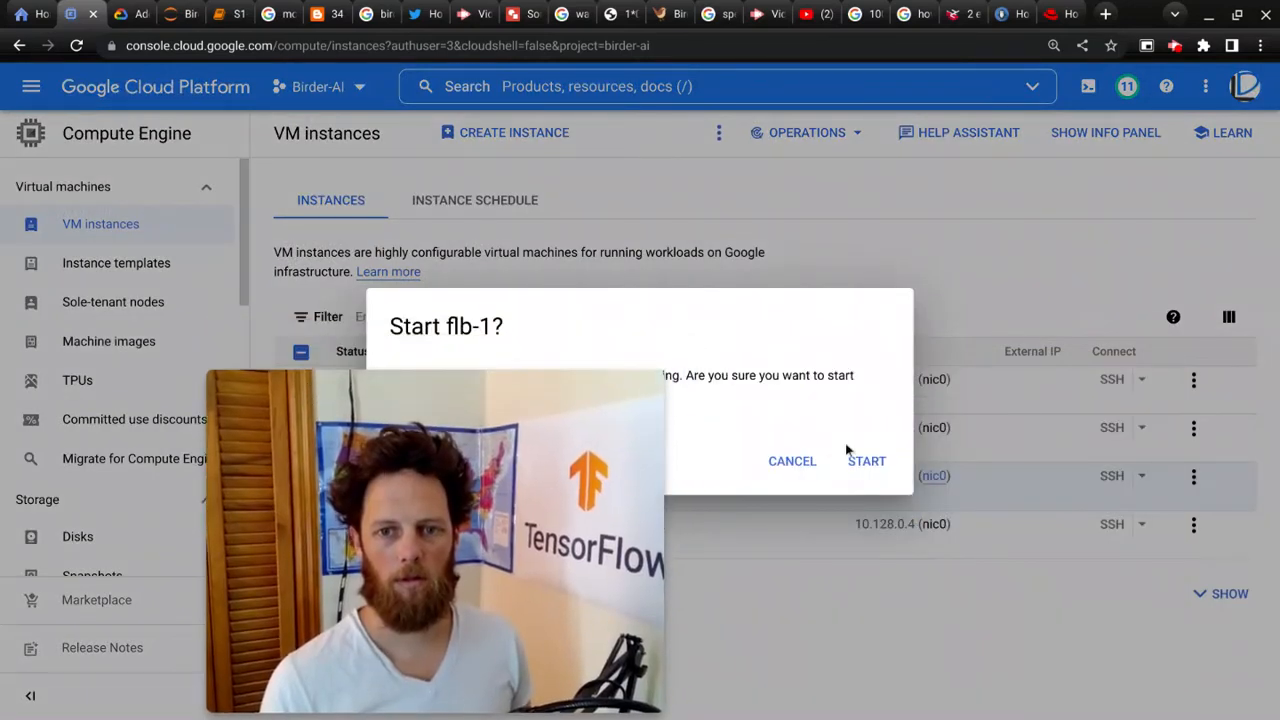
left_click(866, 456)
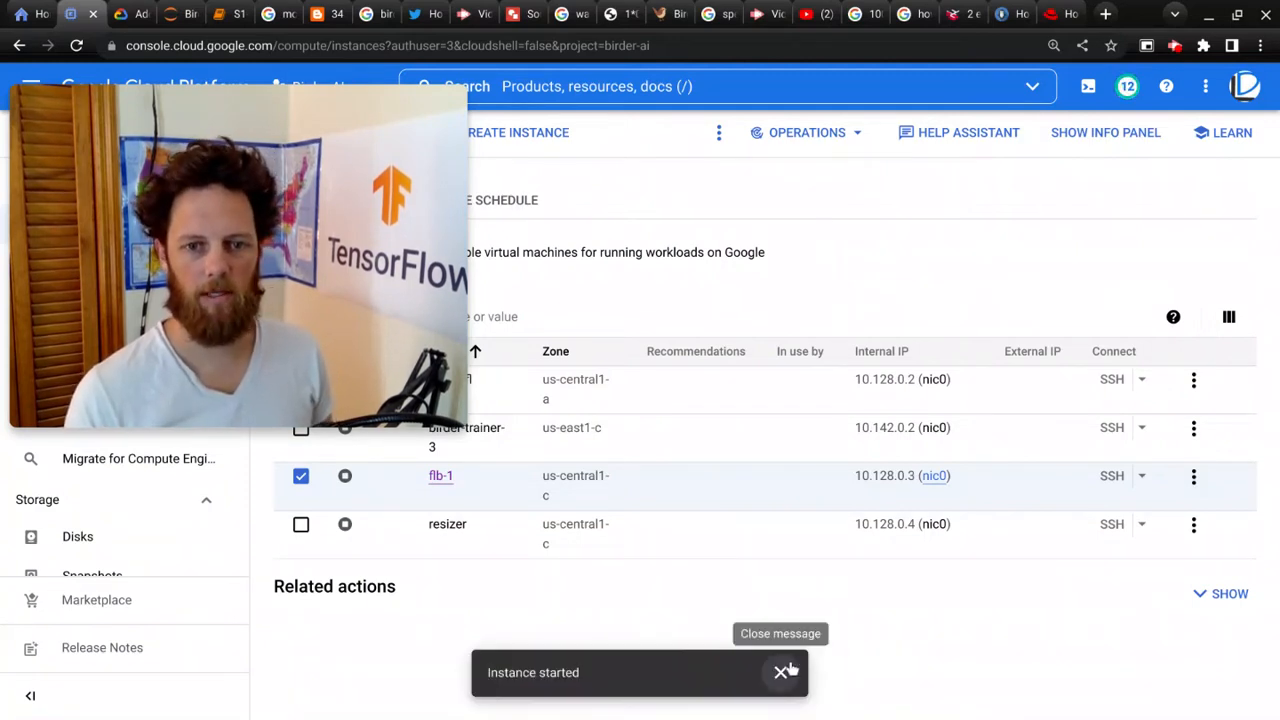
Step: Open an SSH session to the flb-1 instance
left_click(781, 672)
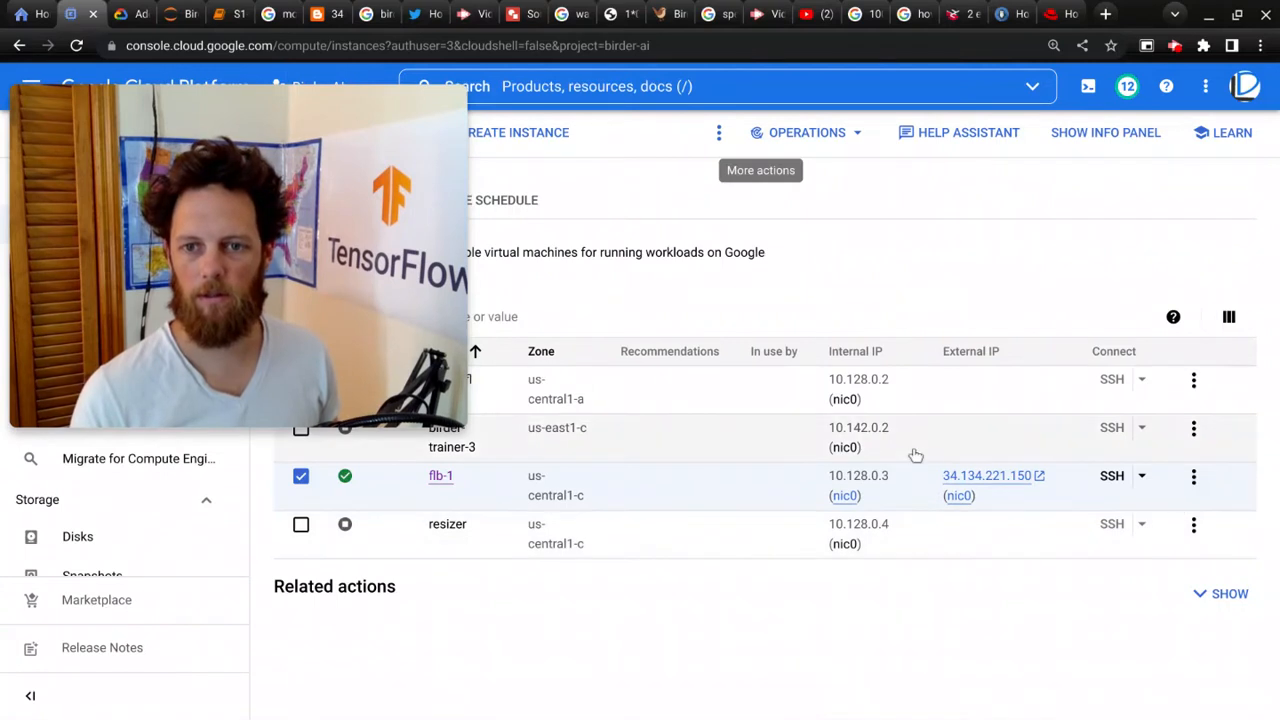
left_click(1110, 486)
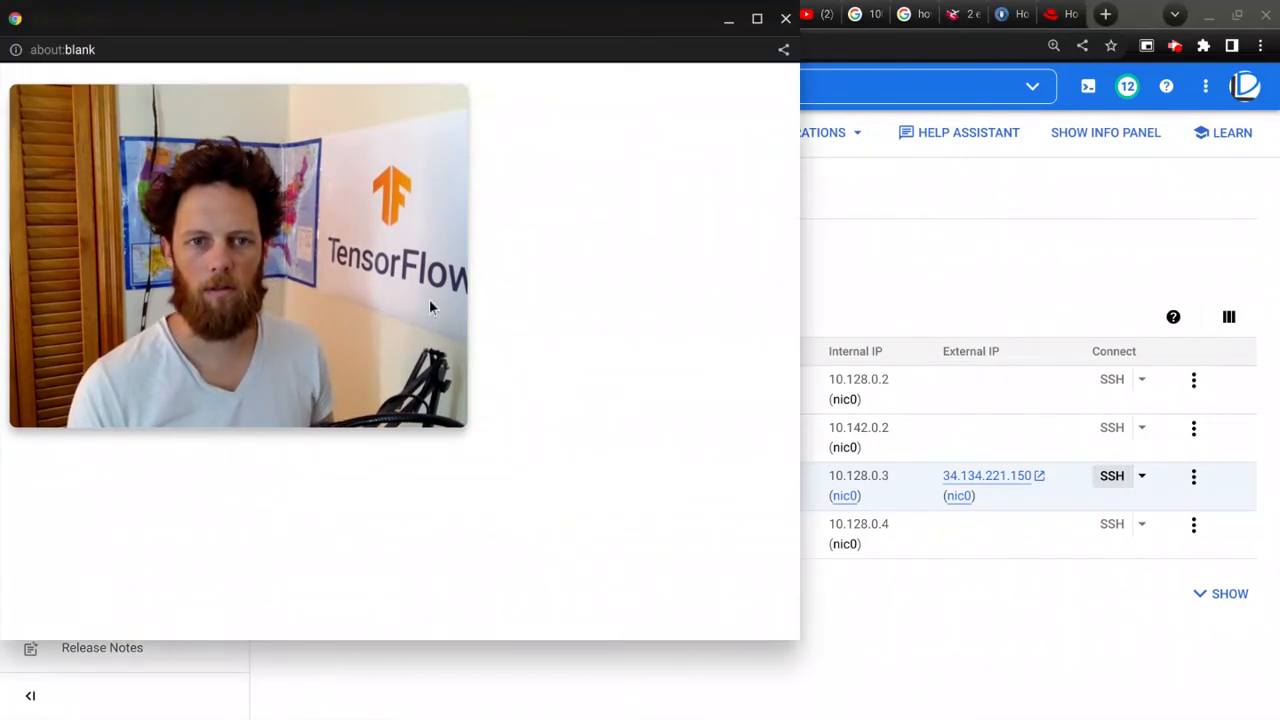
left_click_drag(314, 291, 1021, 467)
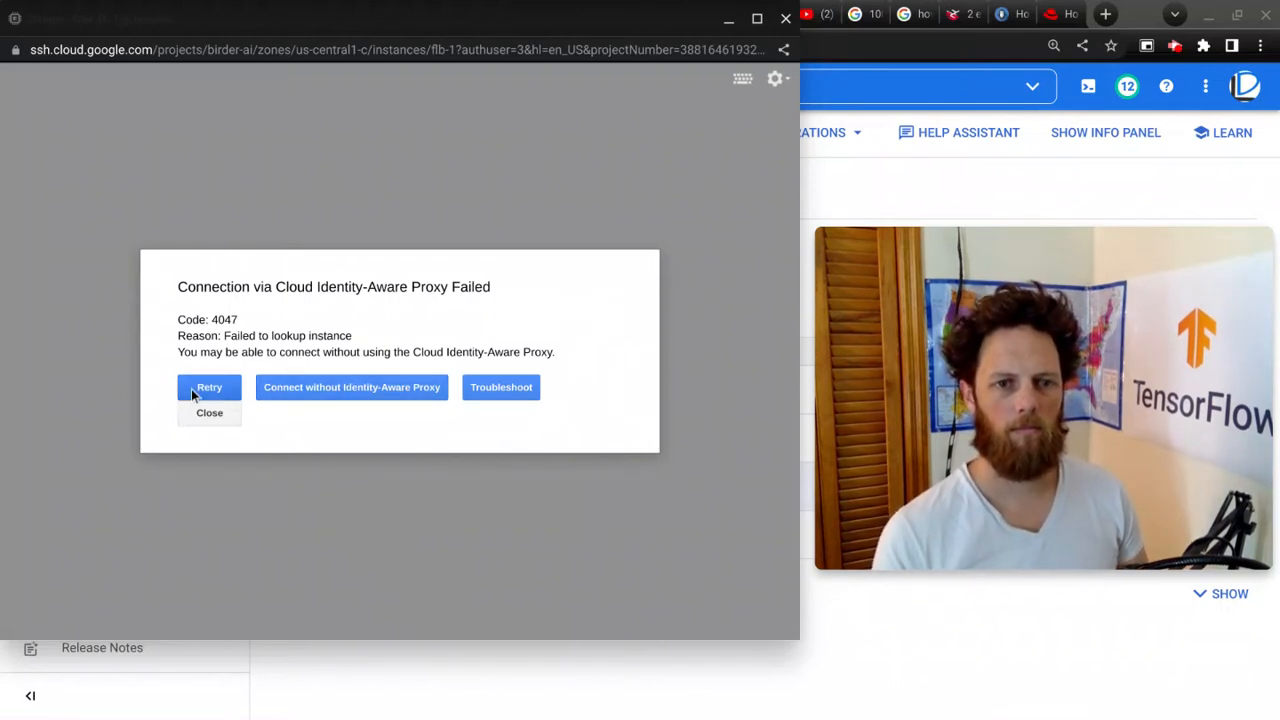
left_click(195, 392)
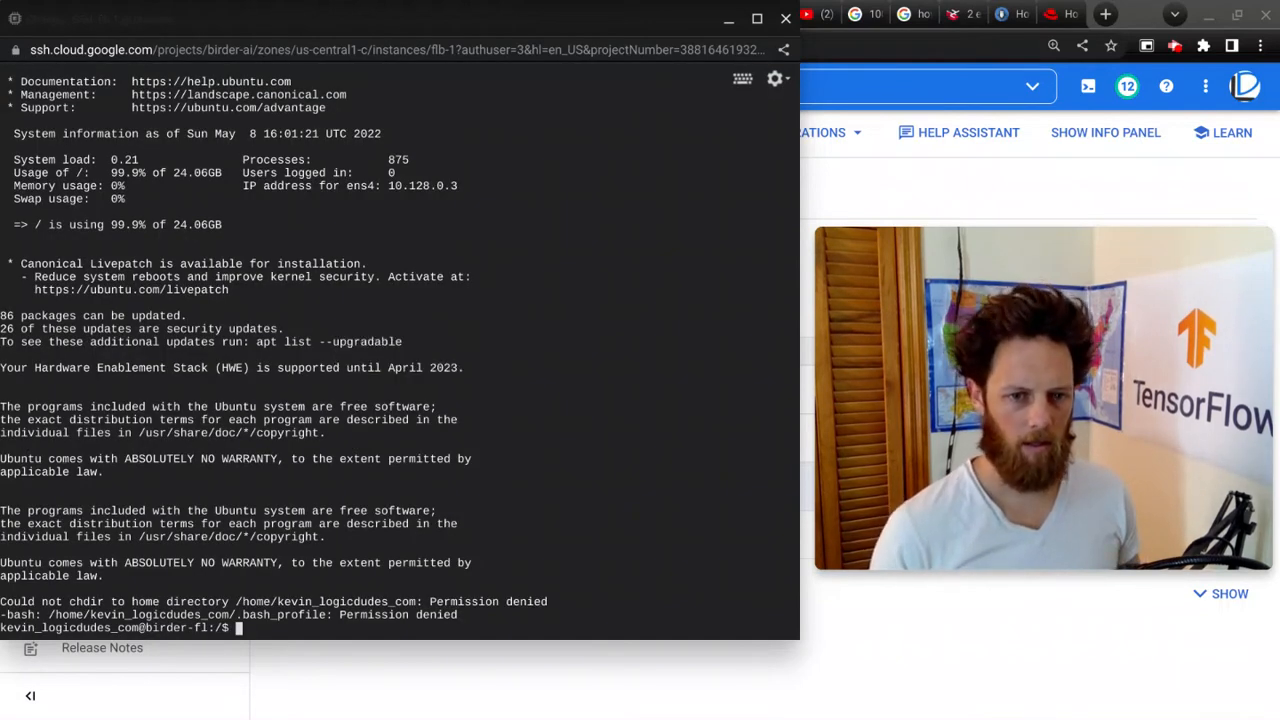
Step: Check root filesystem usage with df / -h and list the block devices with lsblk
type("f / -")
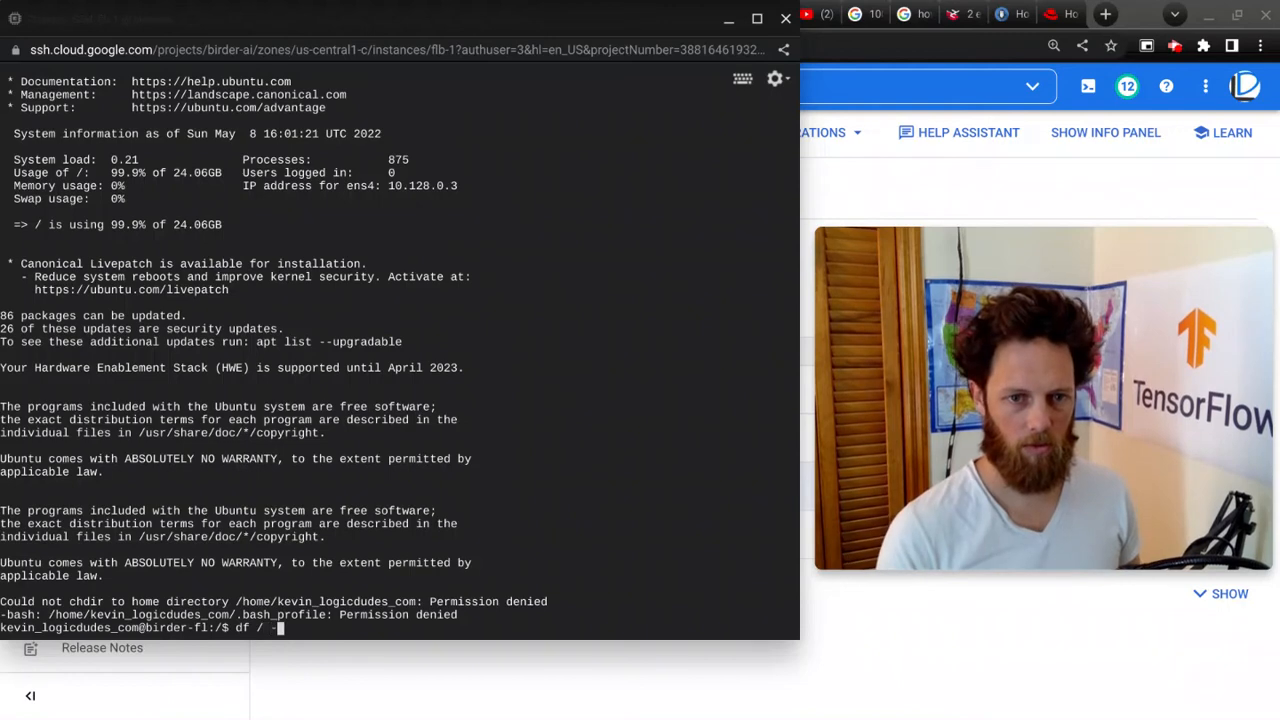
type("h")
key("Return")
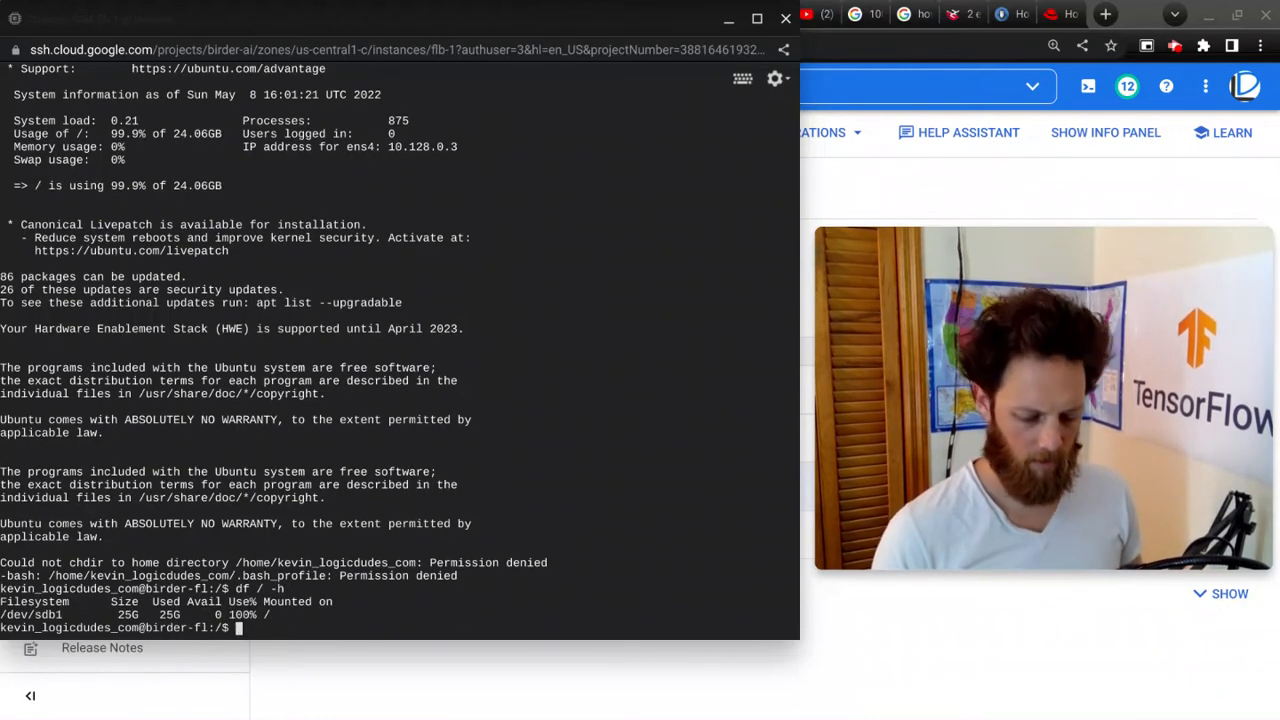
type("lsblk")
key("Return")
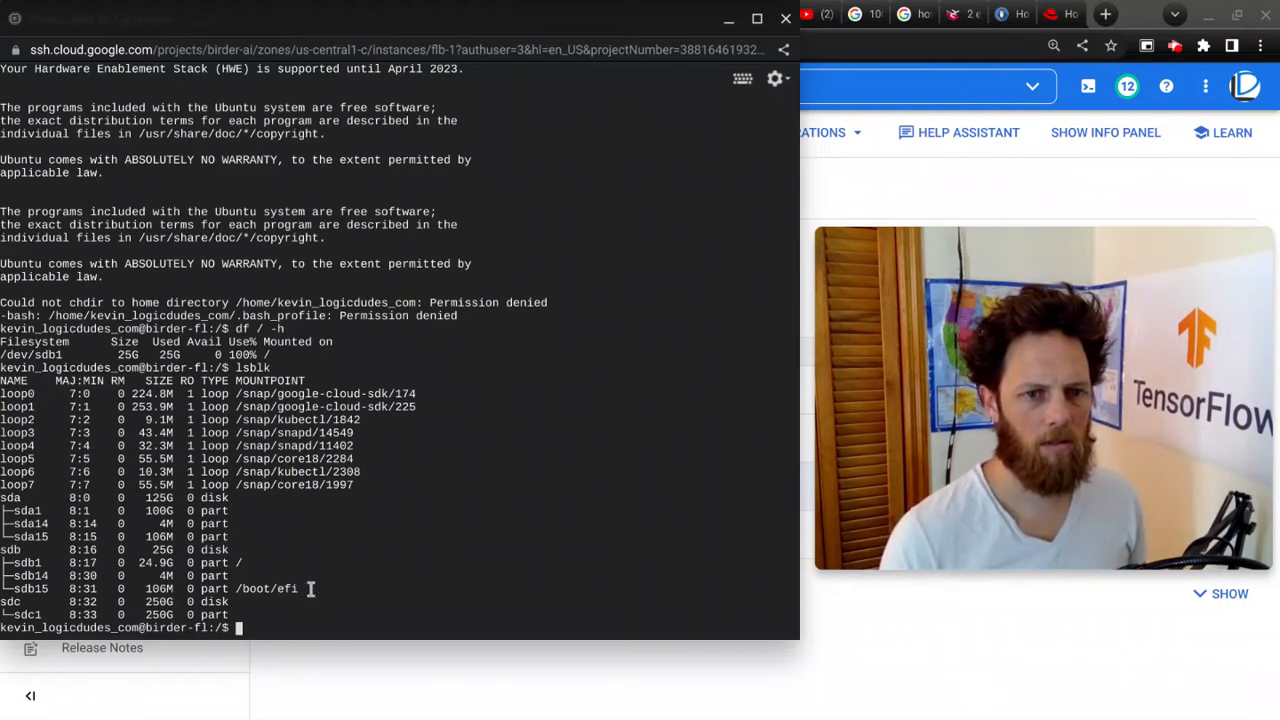
left_click_drag(297, 589, 48, 549)
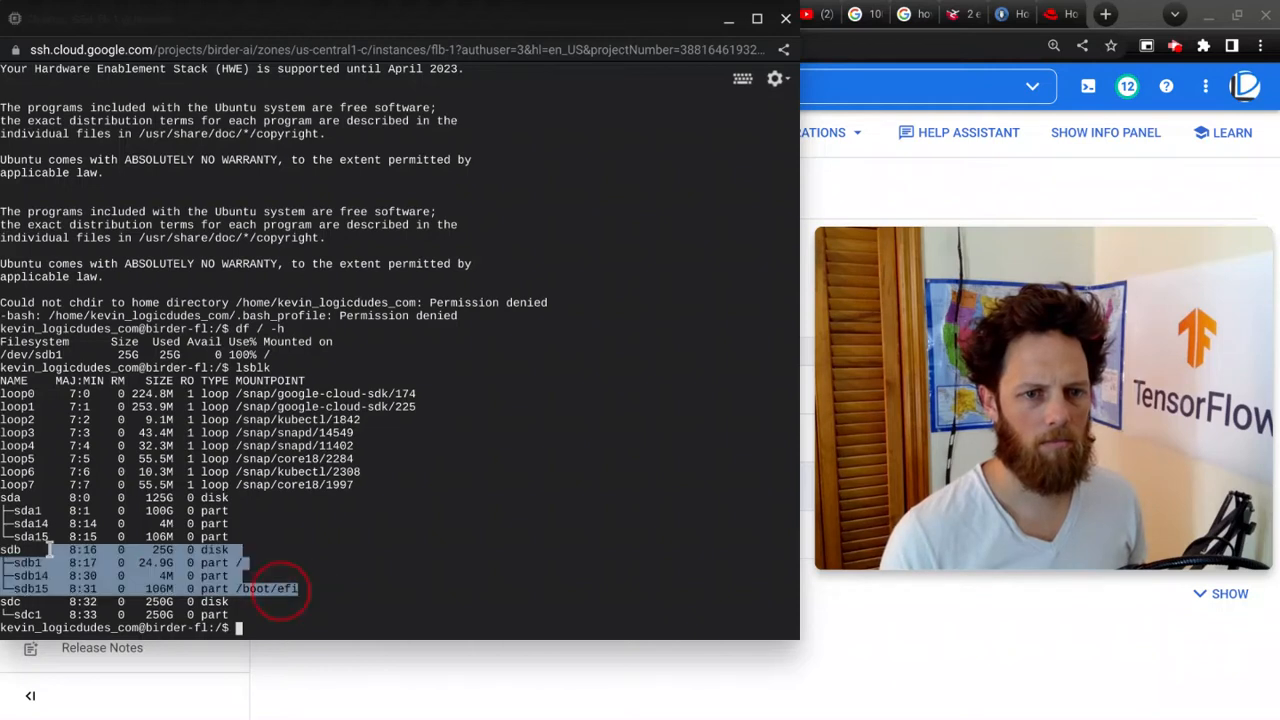
left_click(165, 496)
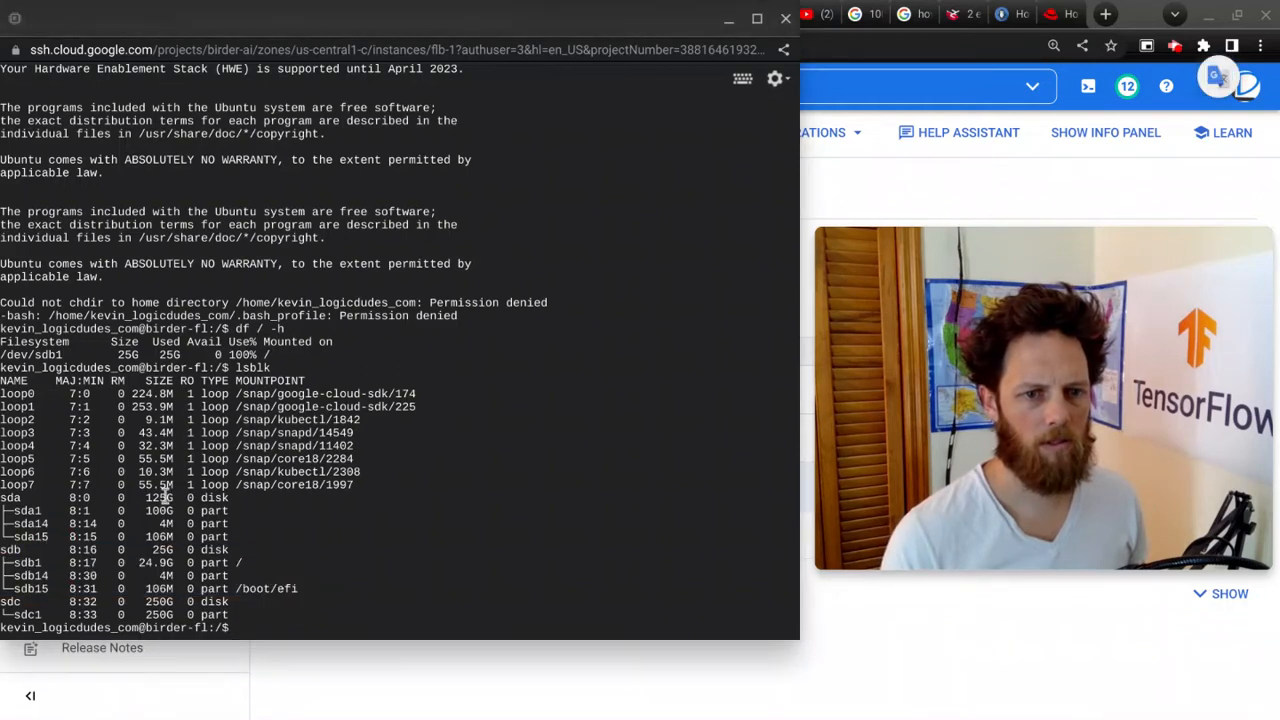
left_click_drag(237, 547, 125, 496)
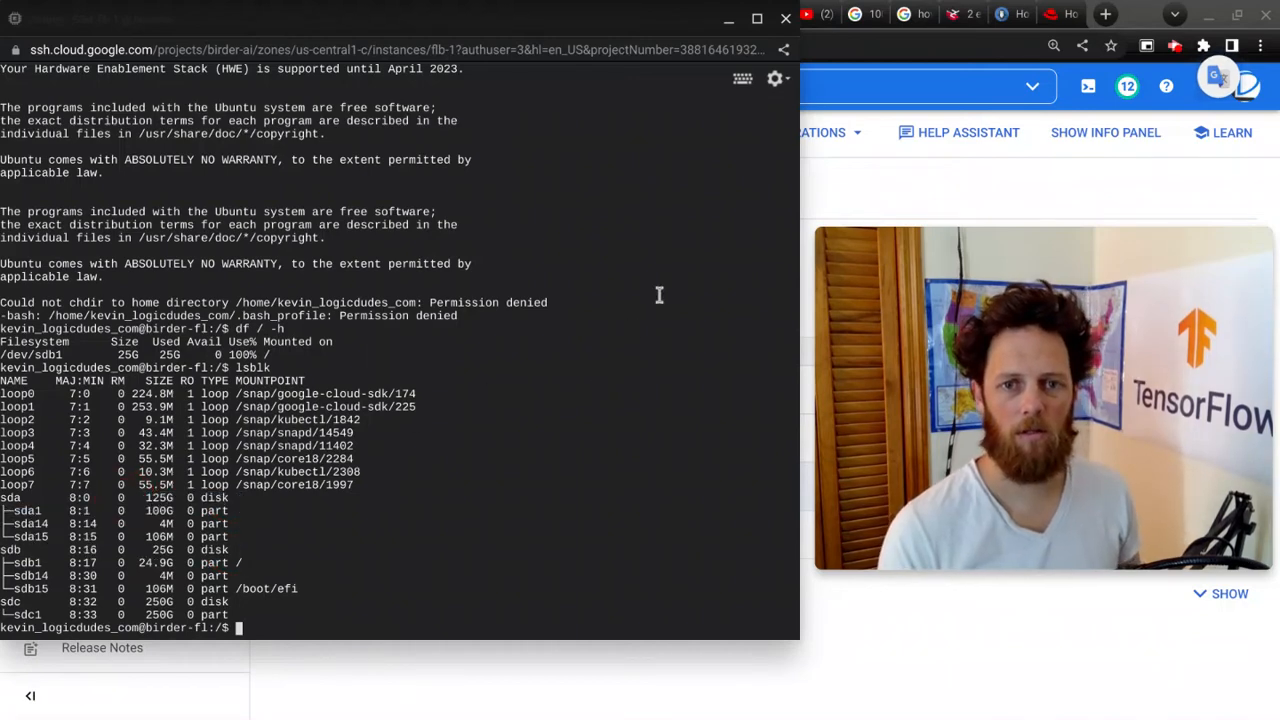
Step: Try to shut down the instance with sudo poweroff, then close the SSH window
type("d")
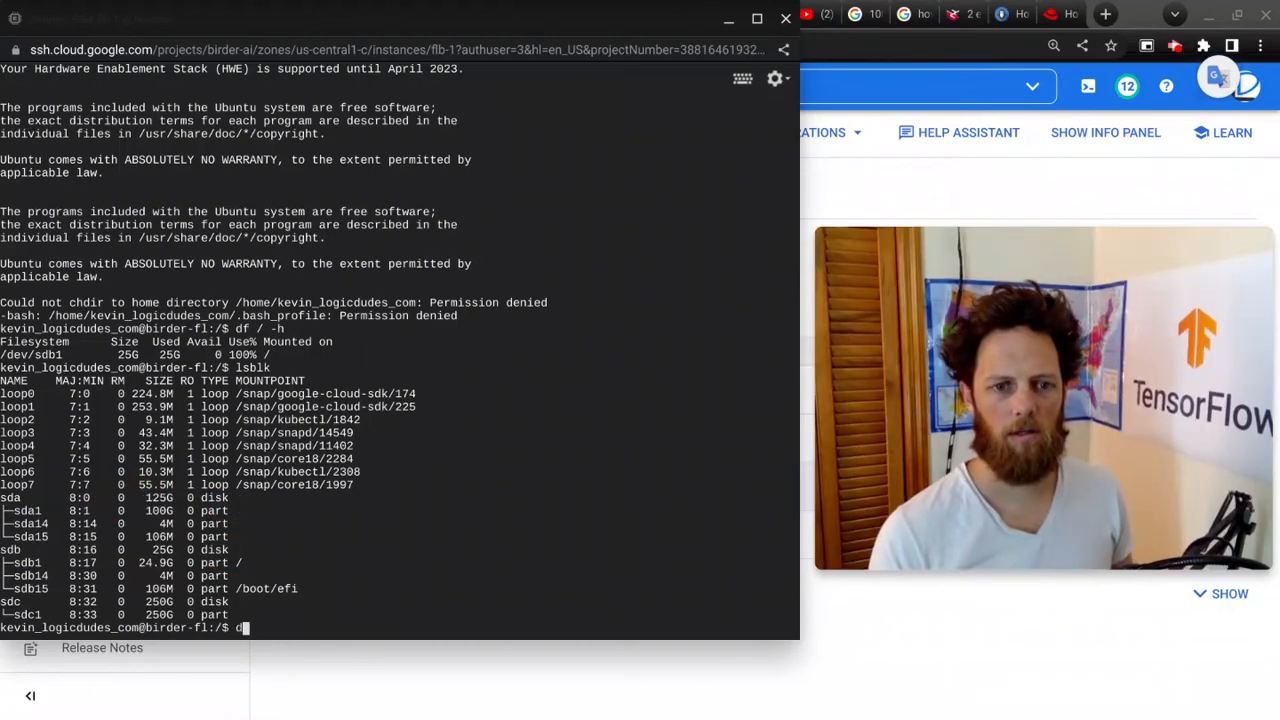
key("BackSpace")
type("sudo poweroff")
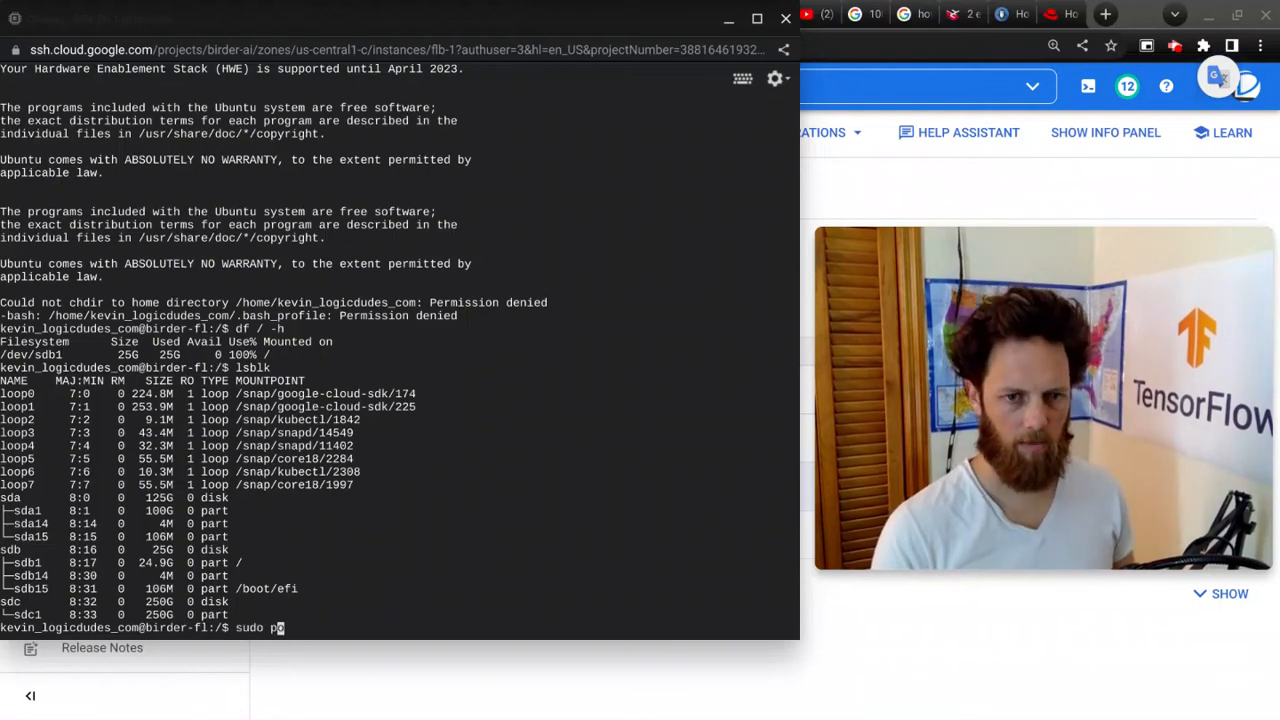
key("Return")
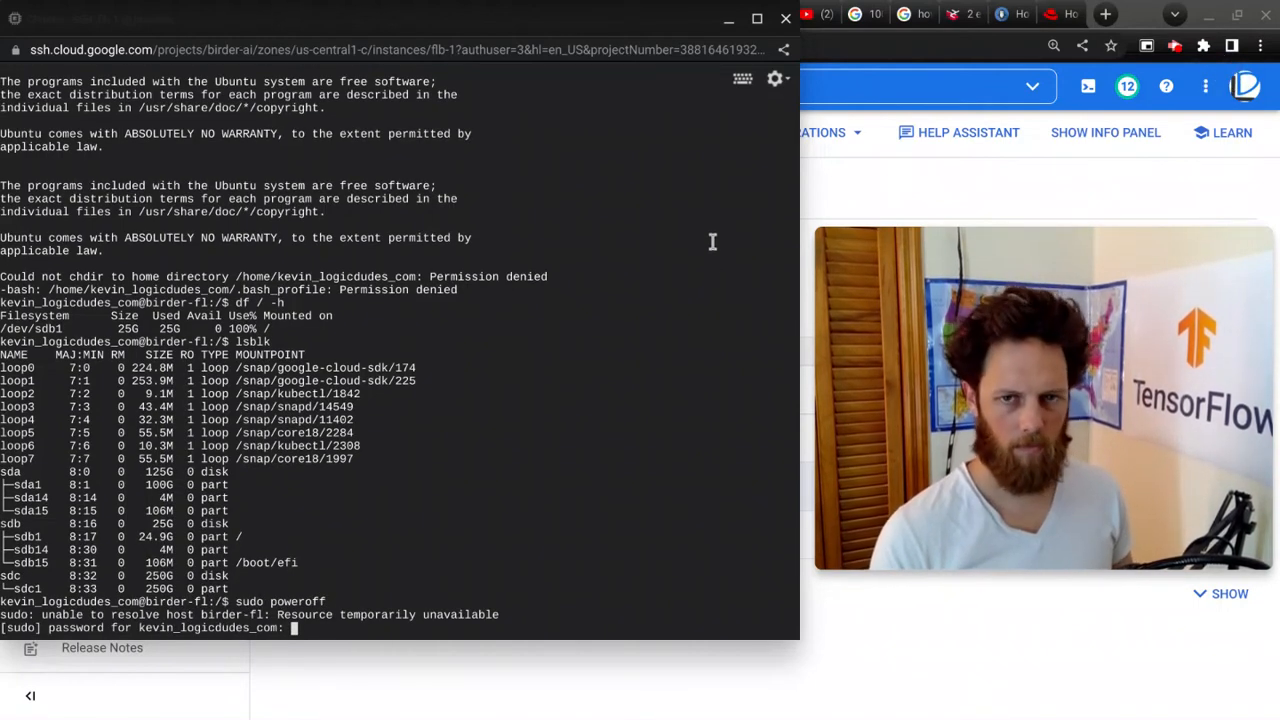
left_click(786, 18)
Step: Stop the flb-1 instance from the VM instances list and confirm the stop
left_click(550, 146)
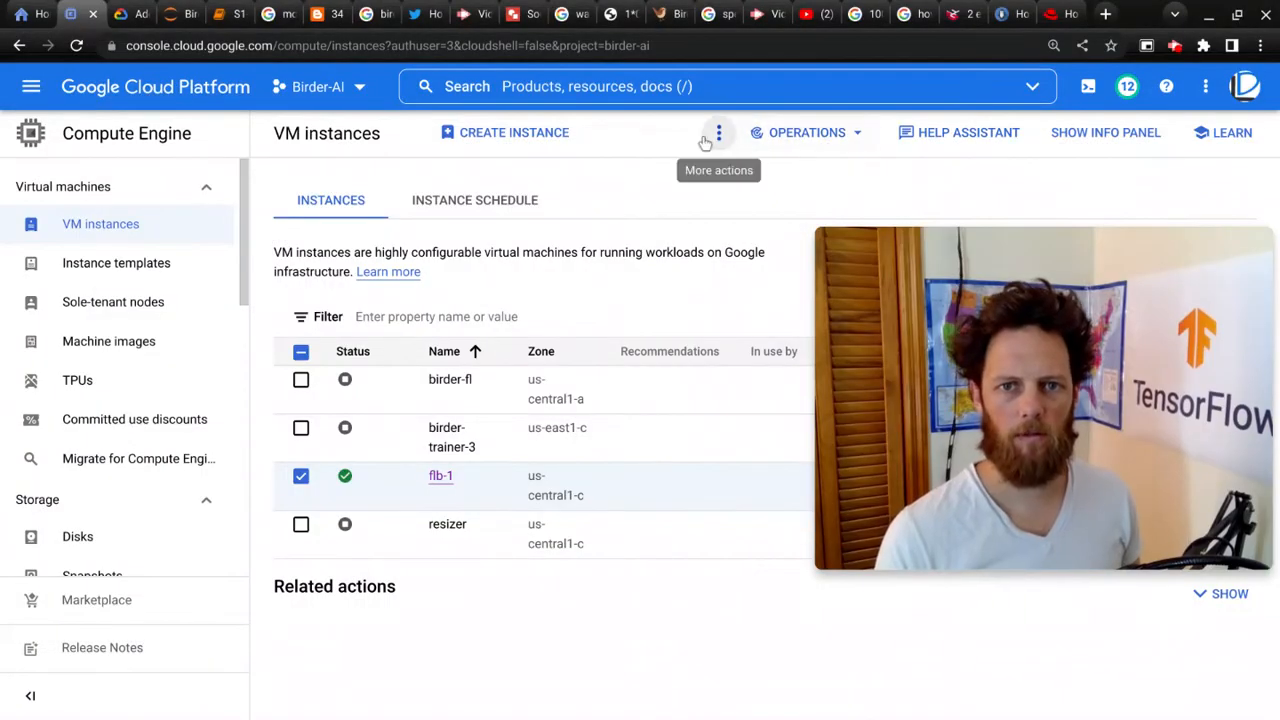
left_click(718, 133)
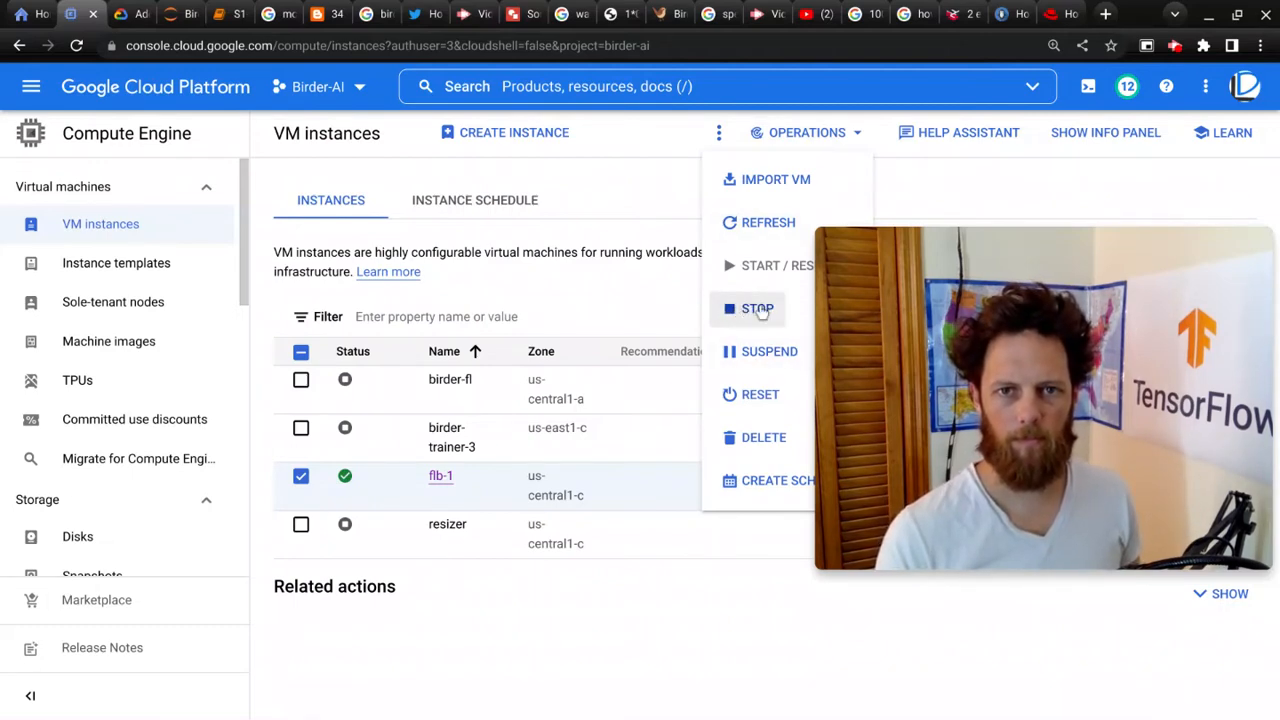
left_click(760, 310)
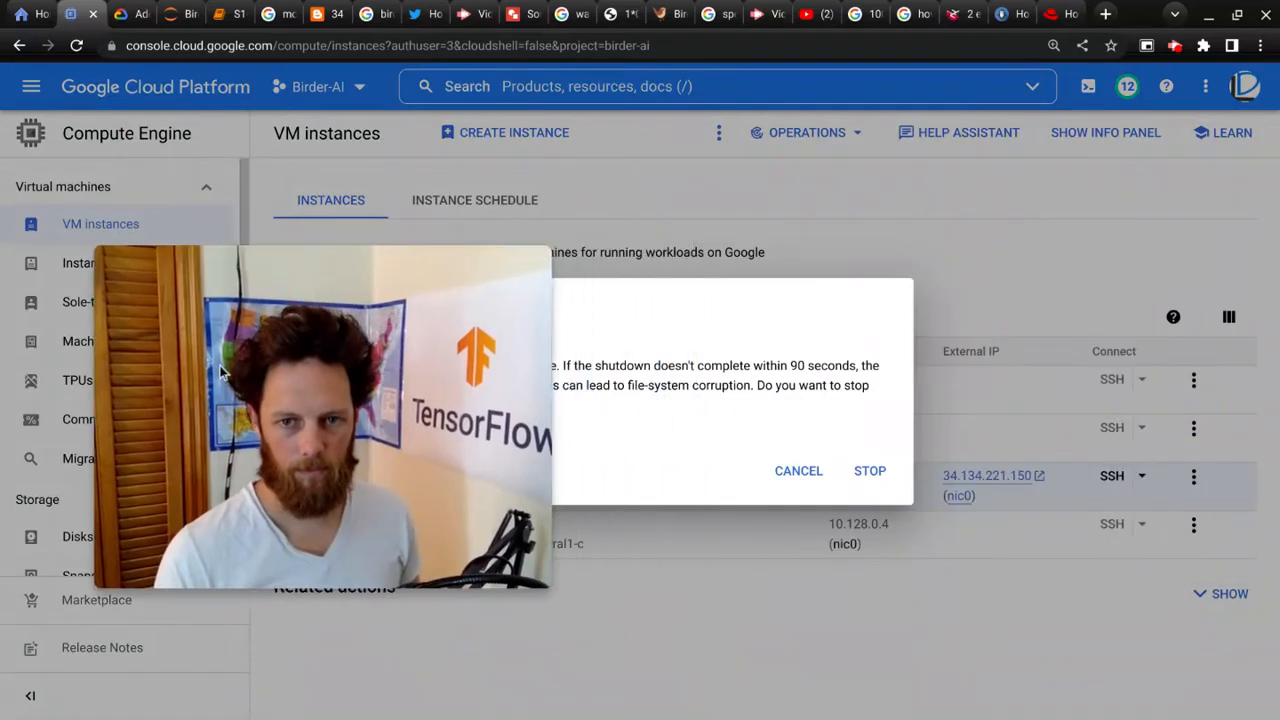
left_click(881, 479)
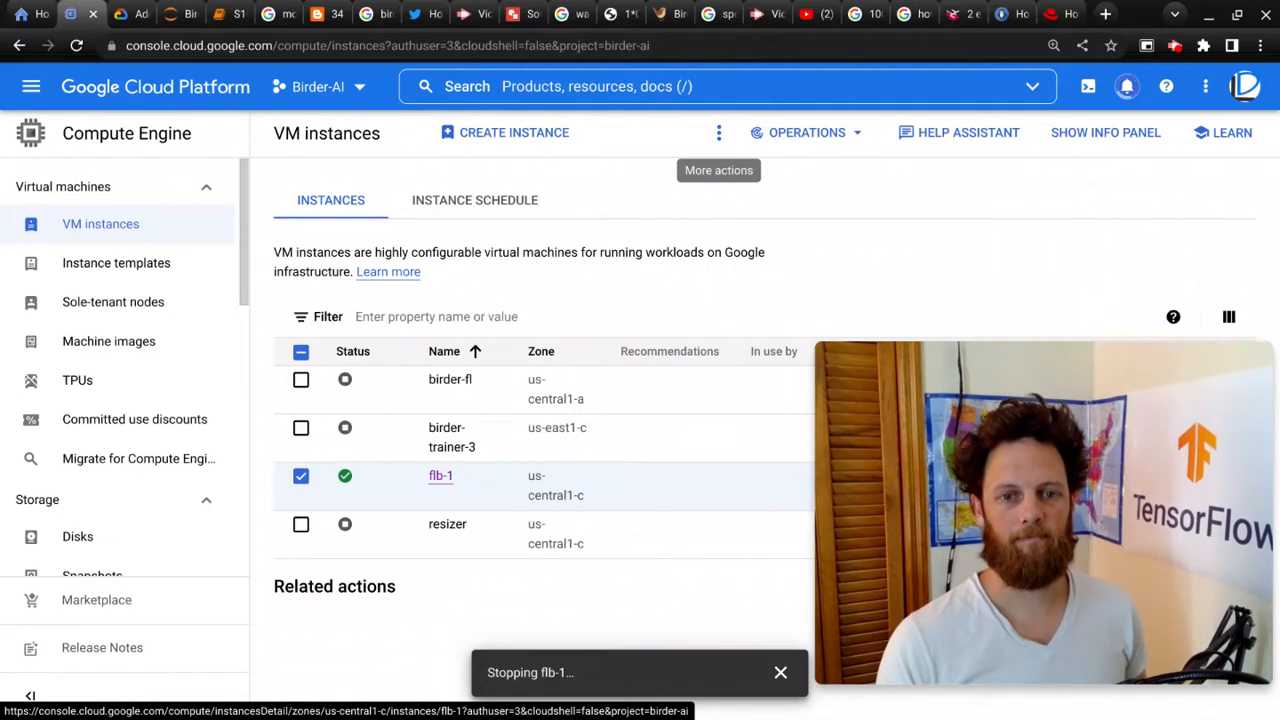
Step: Open the flb-1 instance details and examine its boot disk and additional disks in the storage section
left_click(441, 477)
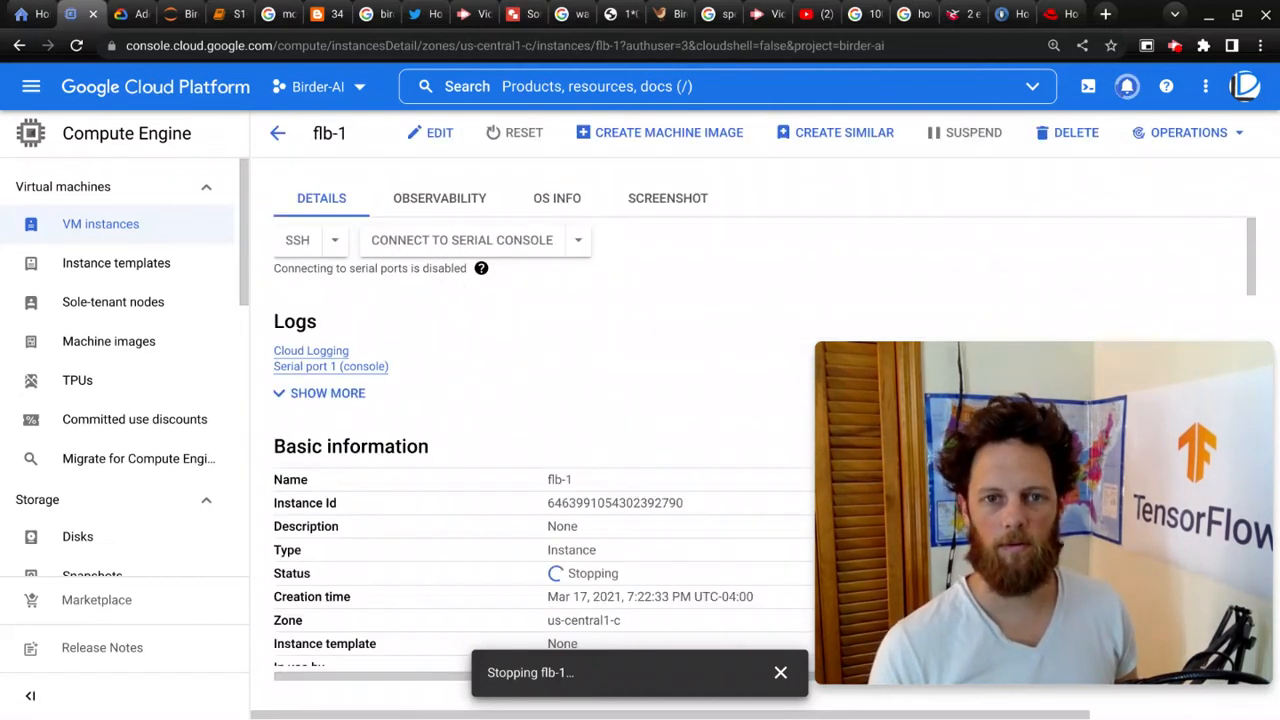
scroll(665, 353, "down", 5)
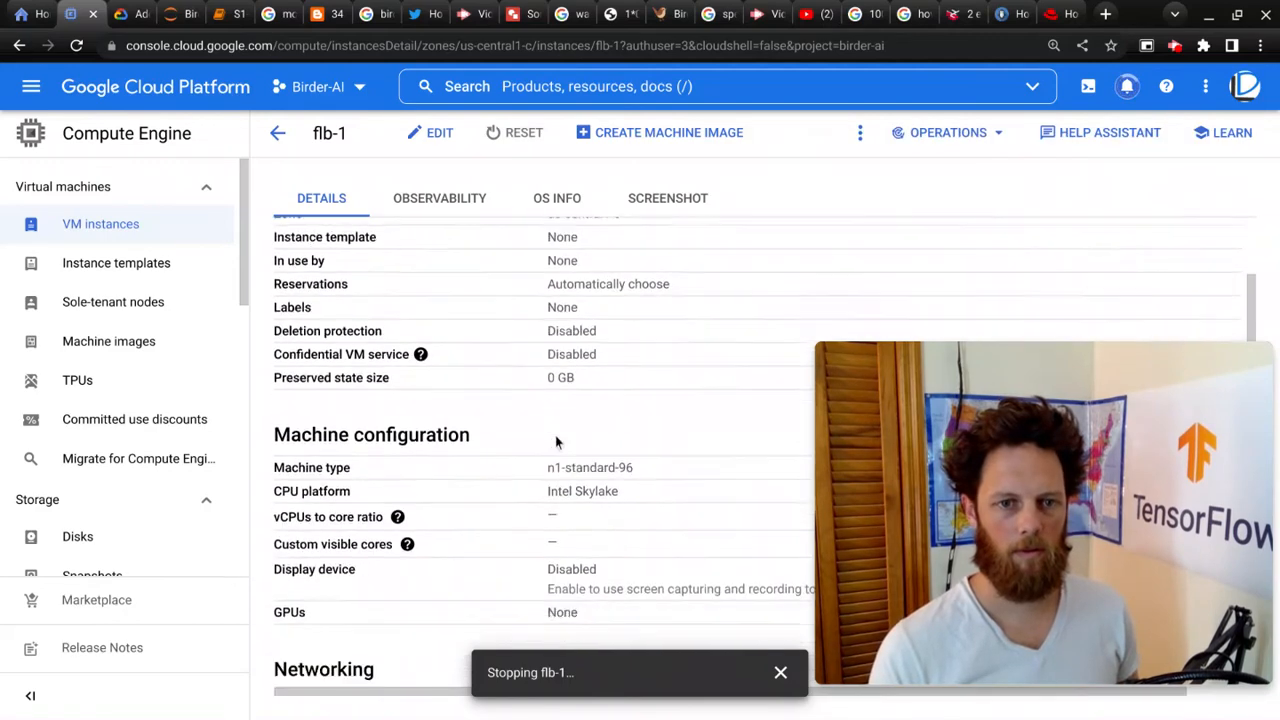
scroll(553, 432, "down", 5)
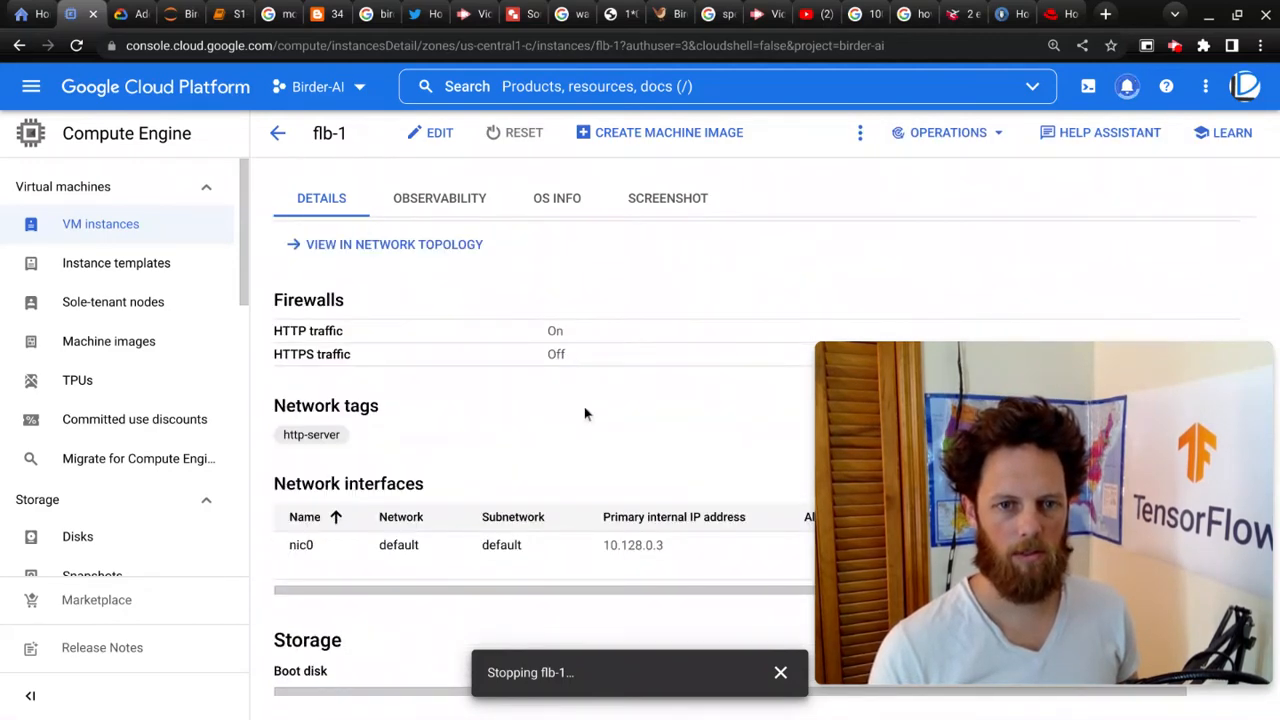
scroll(585, 413, "down", 2)
scroll(411, 439, "down", 2)
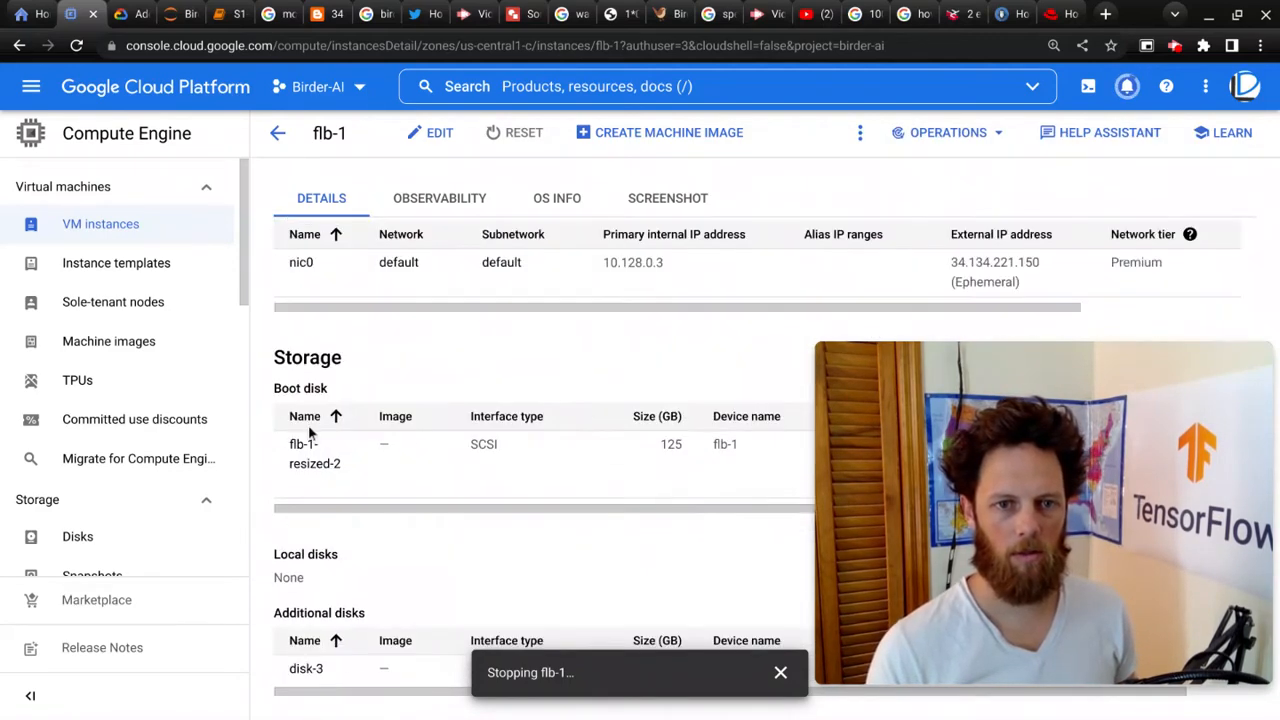
scroll(557, 575, "down", 1)
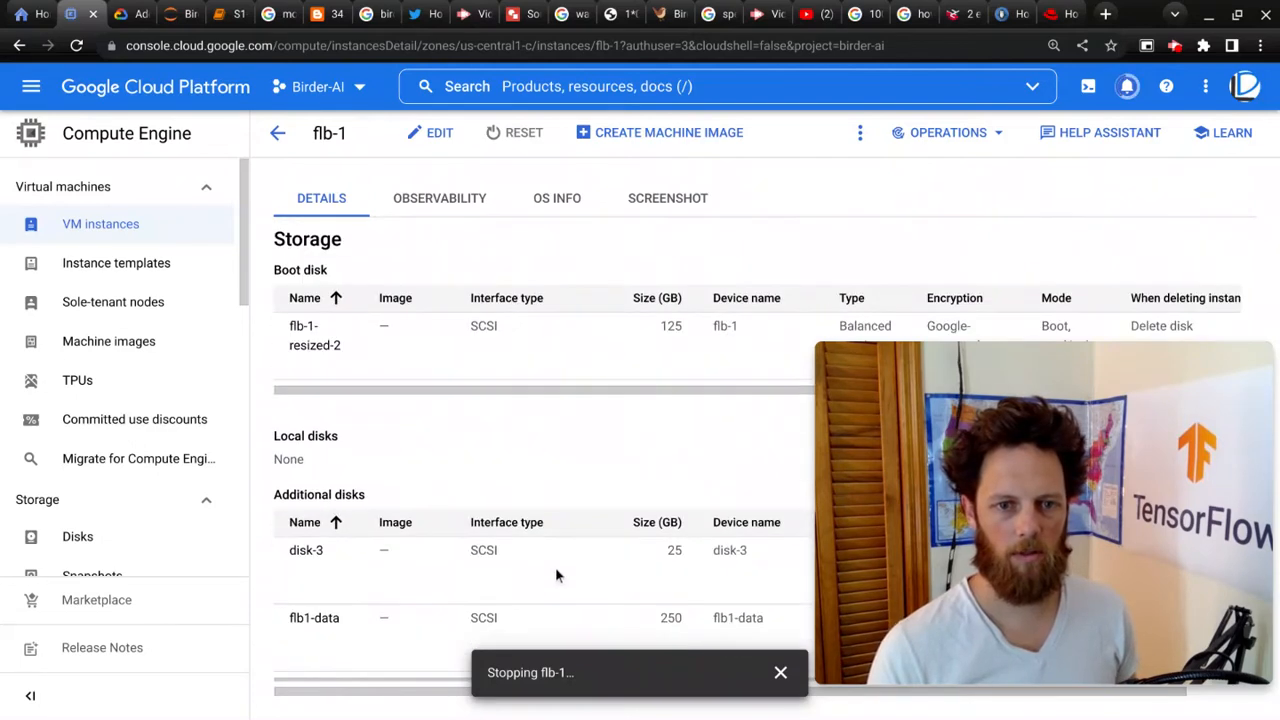
scroll(668, 558, "down", 1)
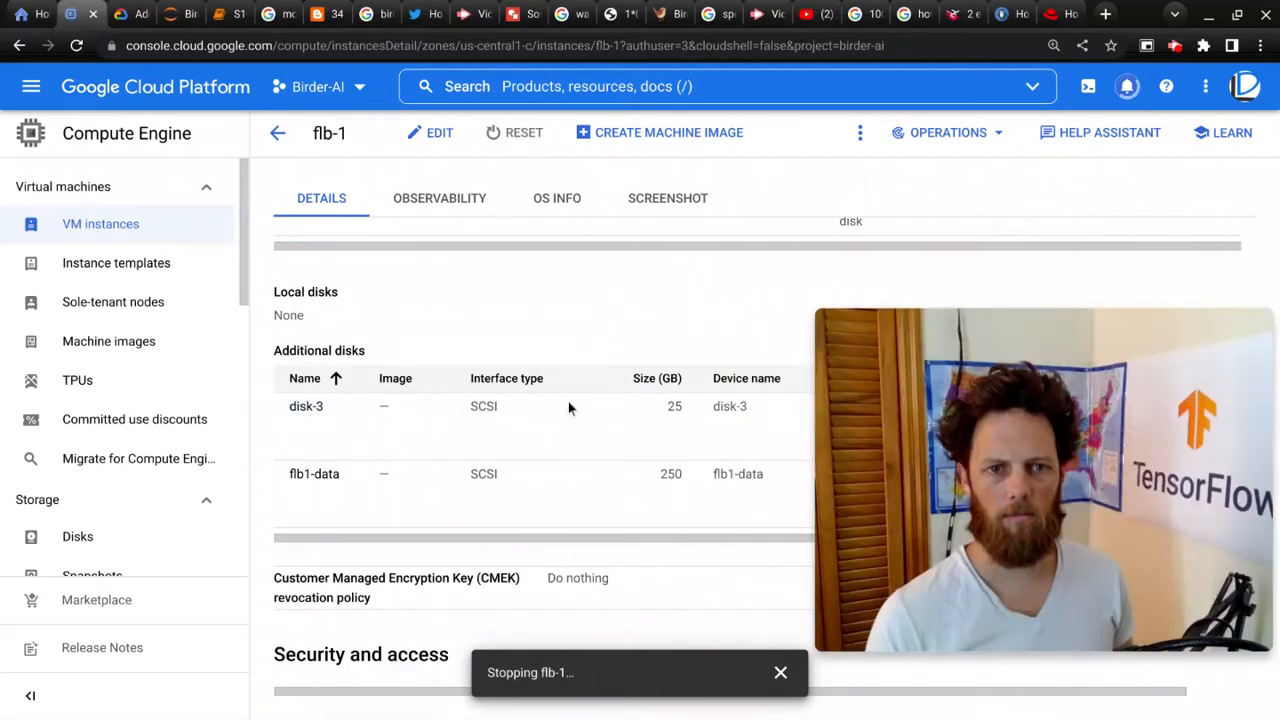
scroll(568, 408, "down", 1)
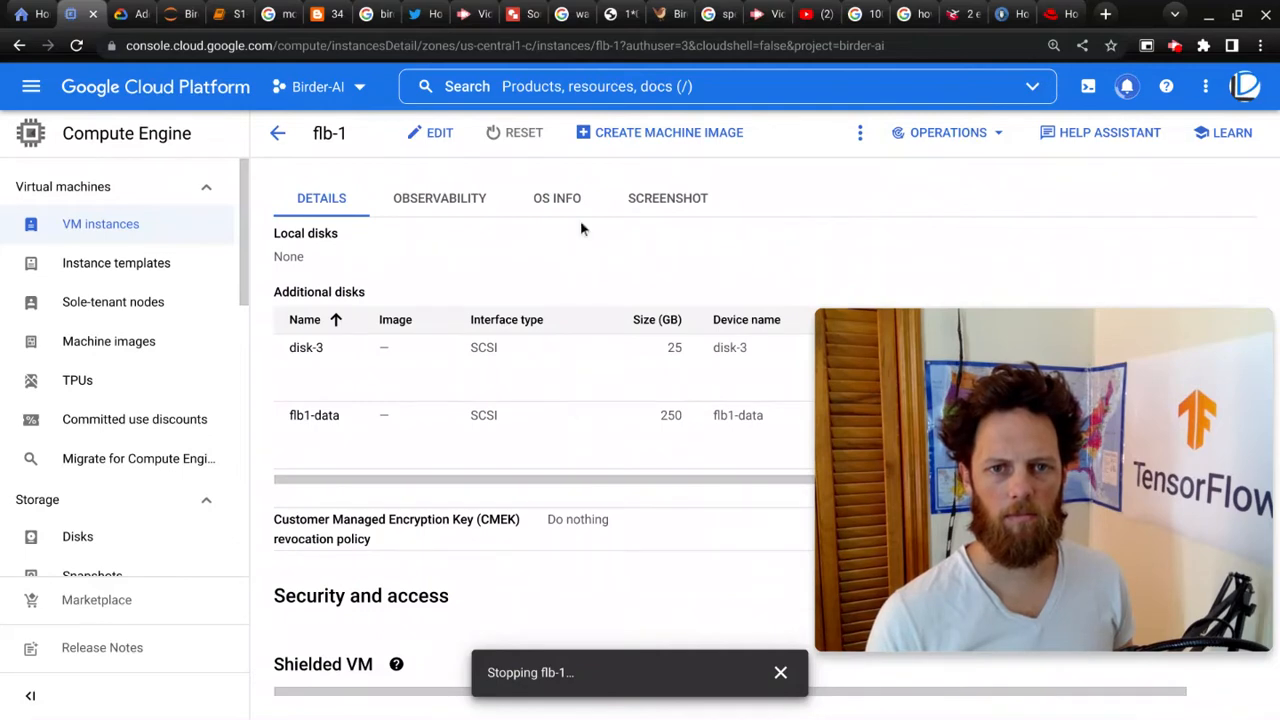
scroll(568, 205, "up", 5)
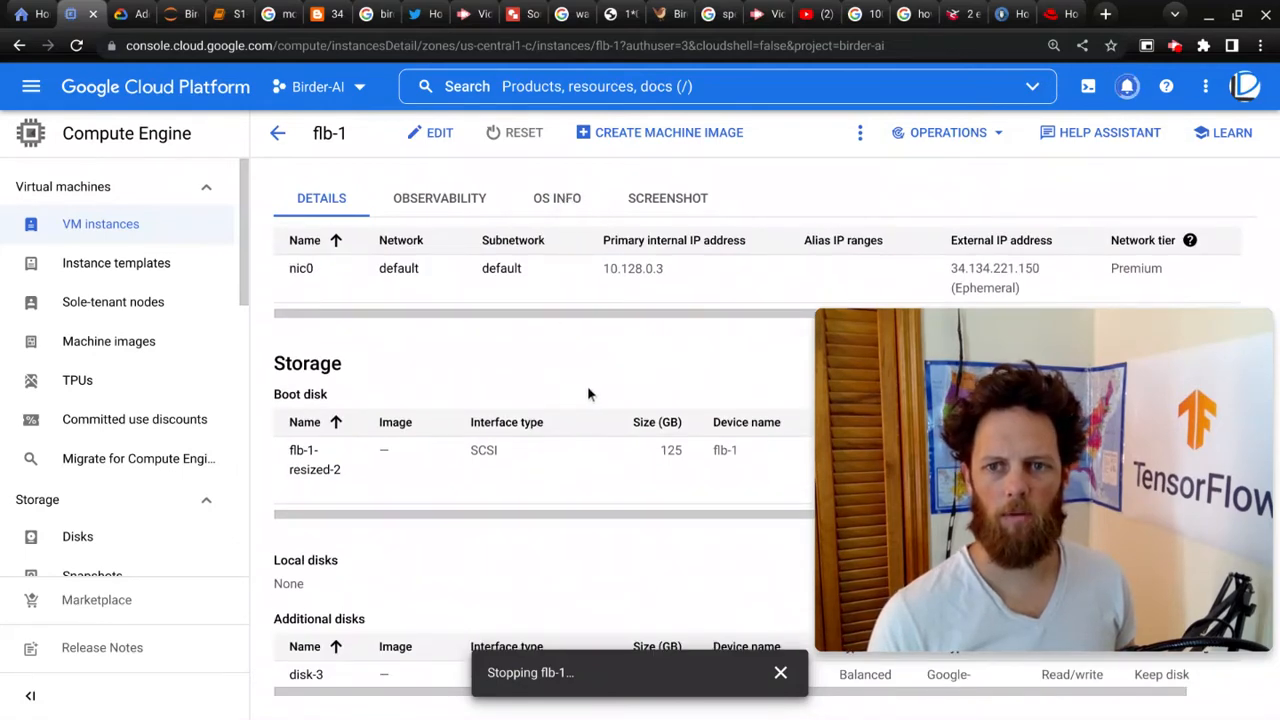
scroll(598, 393, "up", 6)
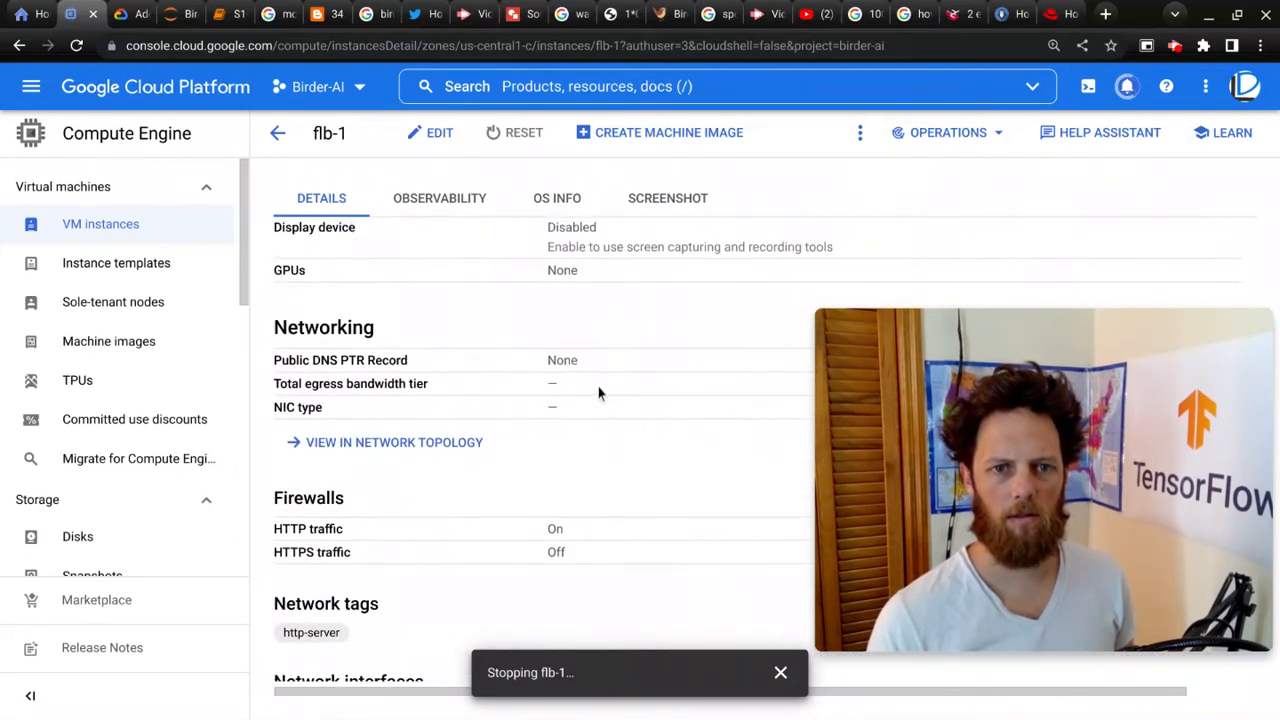
scroll(598, 393, "up", 3)
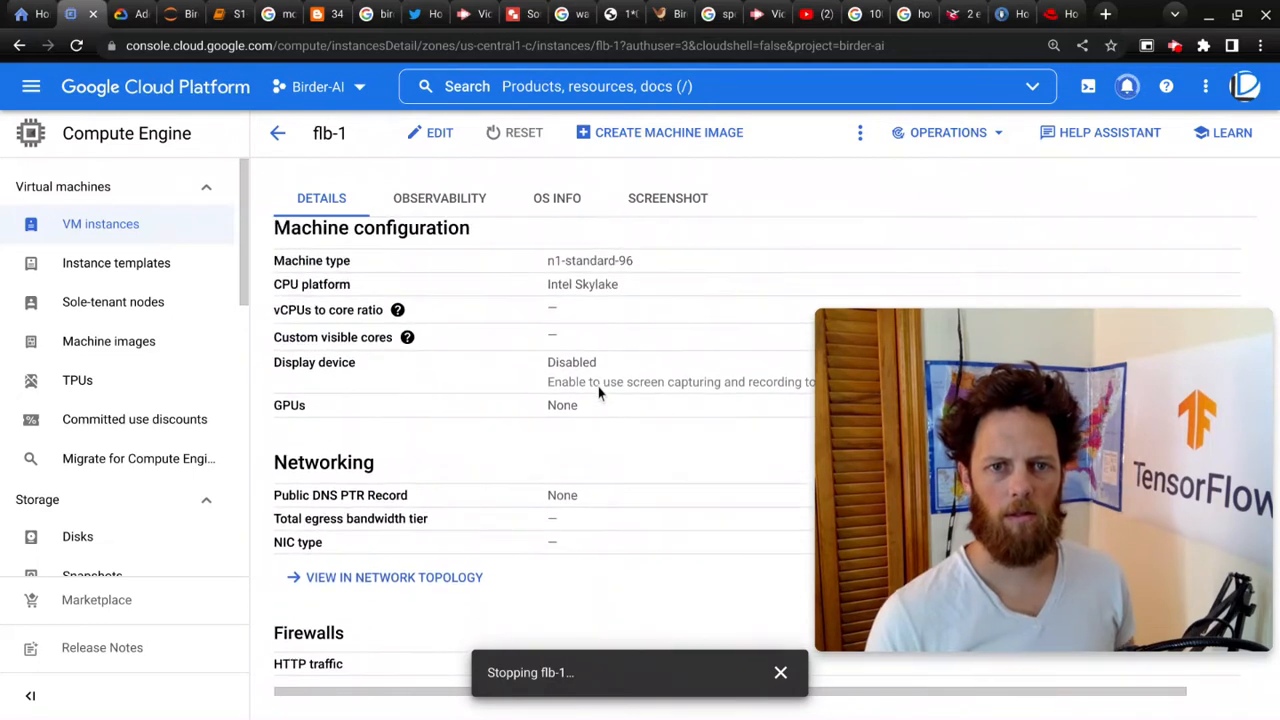
Step: Open the flb-1 instance for editing and review its boot disk and additional disks settings
left_click(437, 134)
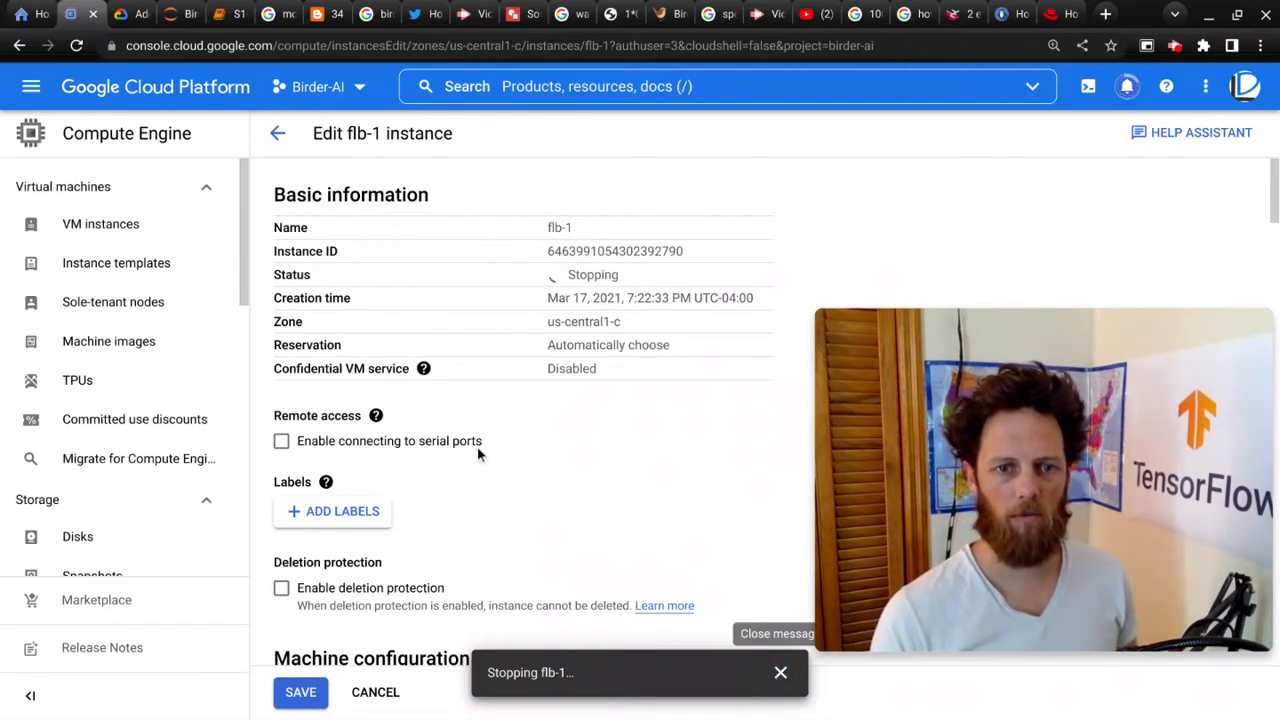
scroll(477, 446, "down", 4)
scroll(477, 446, "down", 8)
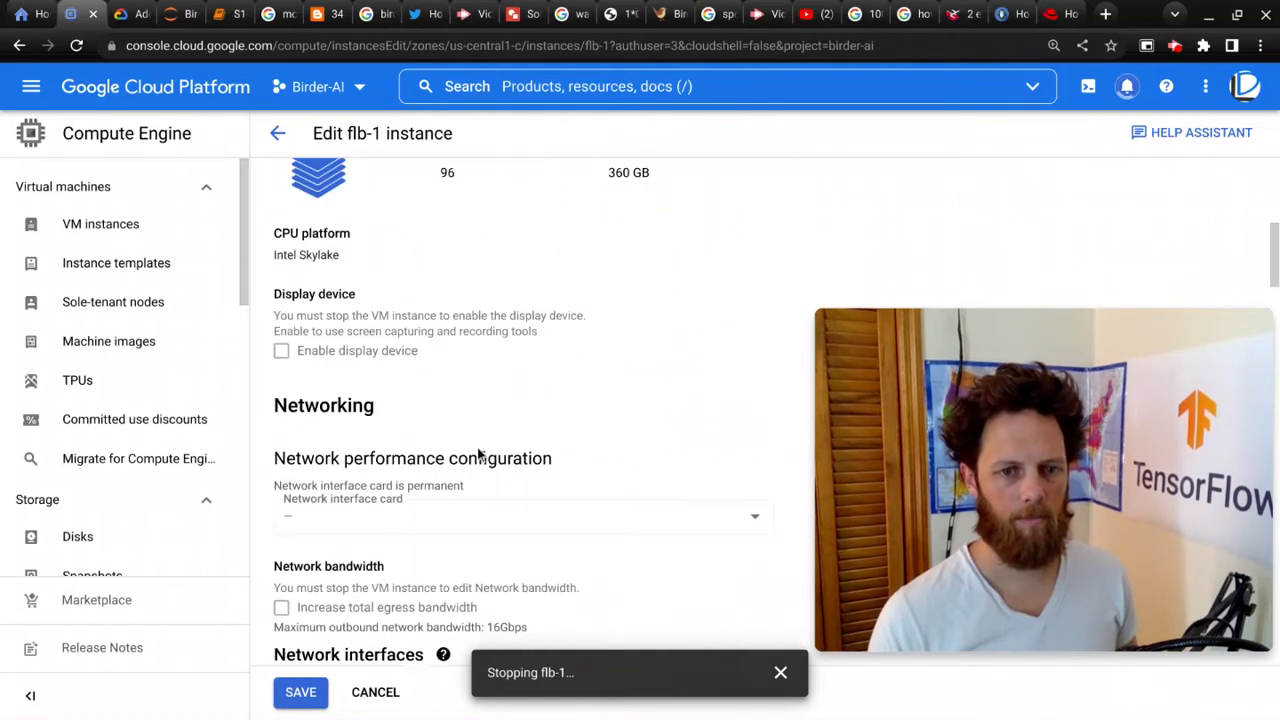
scroll(460, 450, "down", 2)
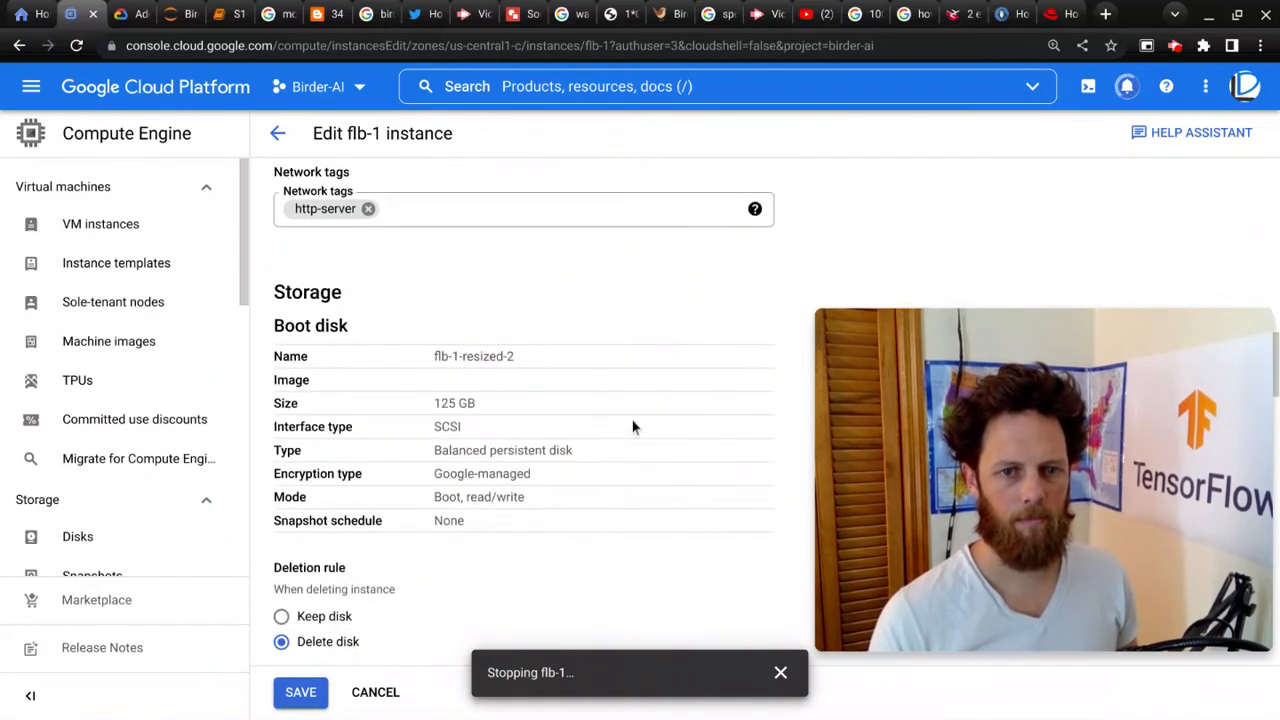
scroll(480, 400, "down", 4)
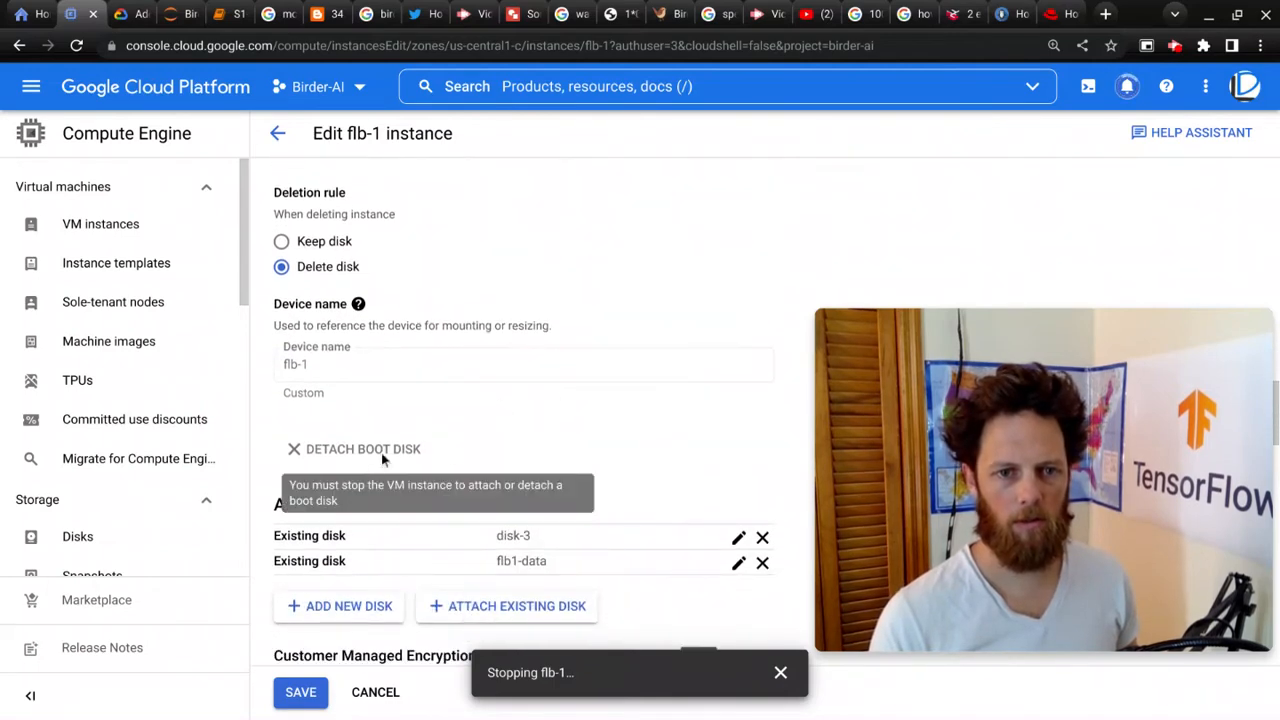
scroll(581, 449, "down", 2)
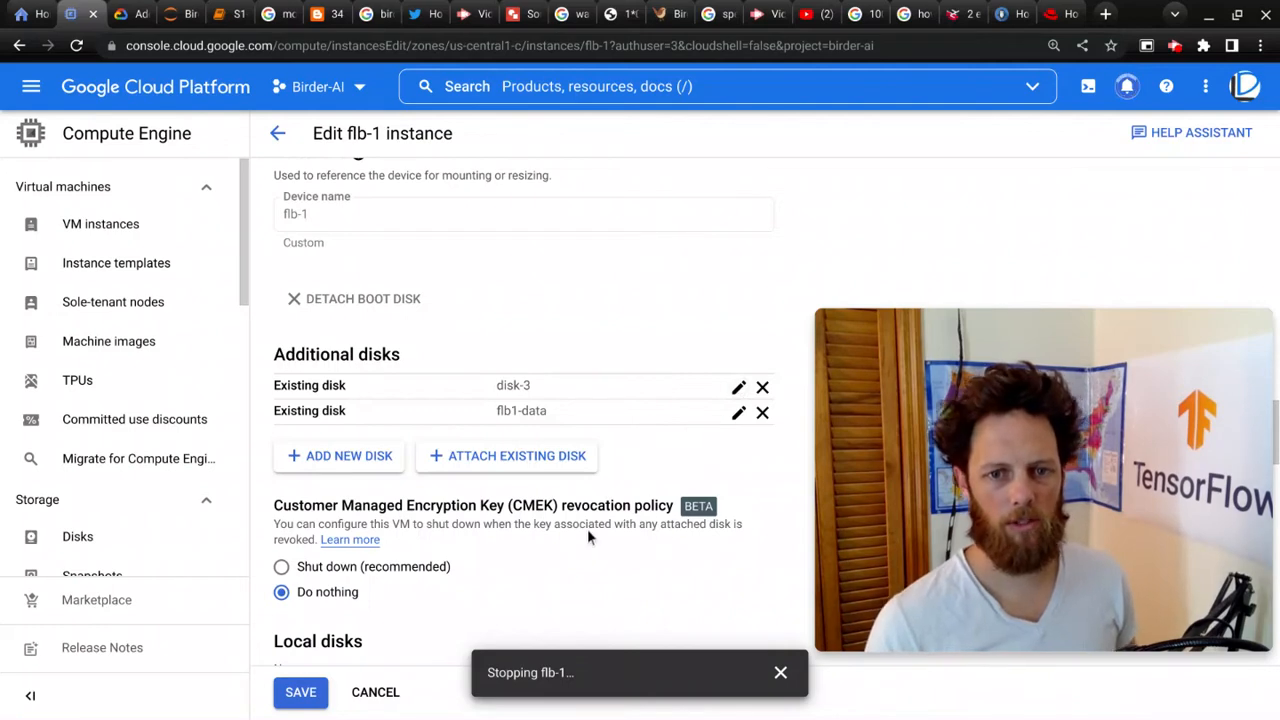
scroll(589, 514, "up", 5)
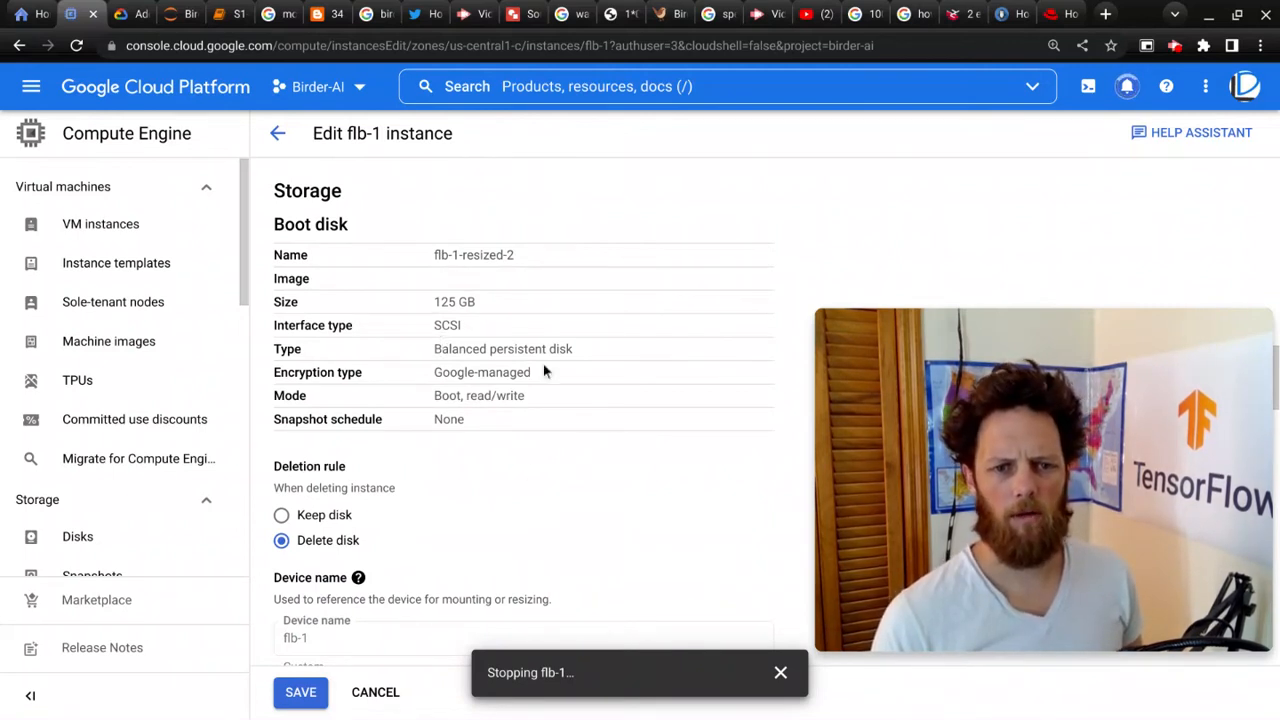
scroll(617, 357, "down", 1)
scroll(660, 349, "down", 1)
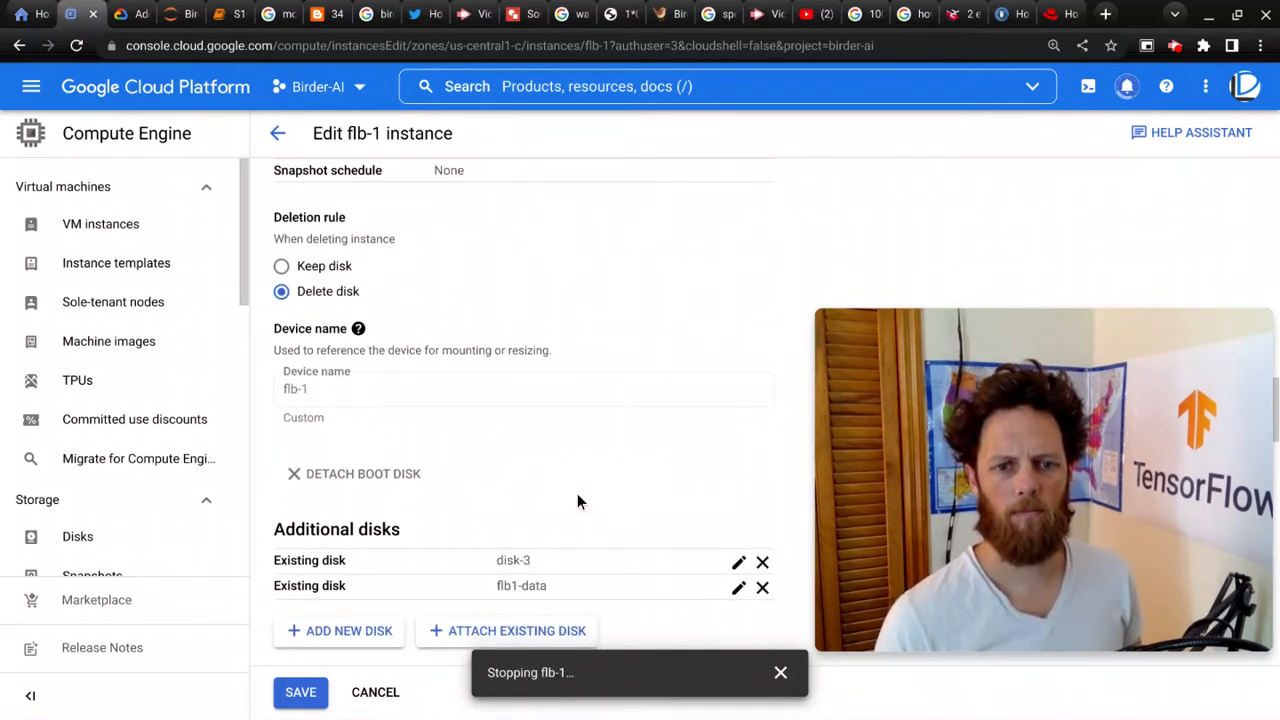
mouse_move(925, 414)
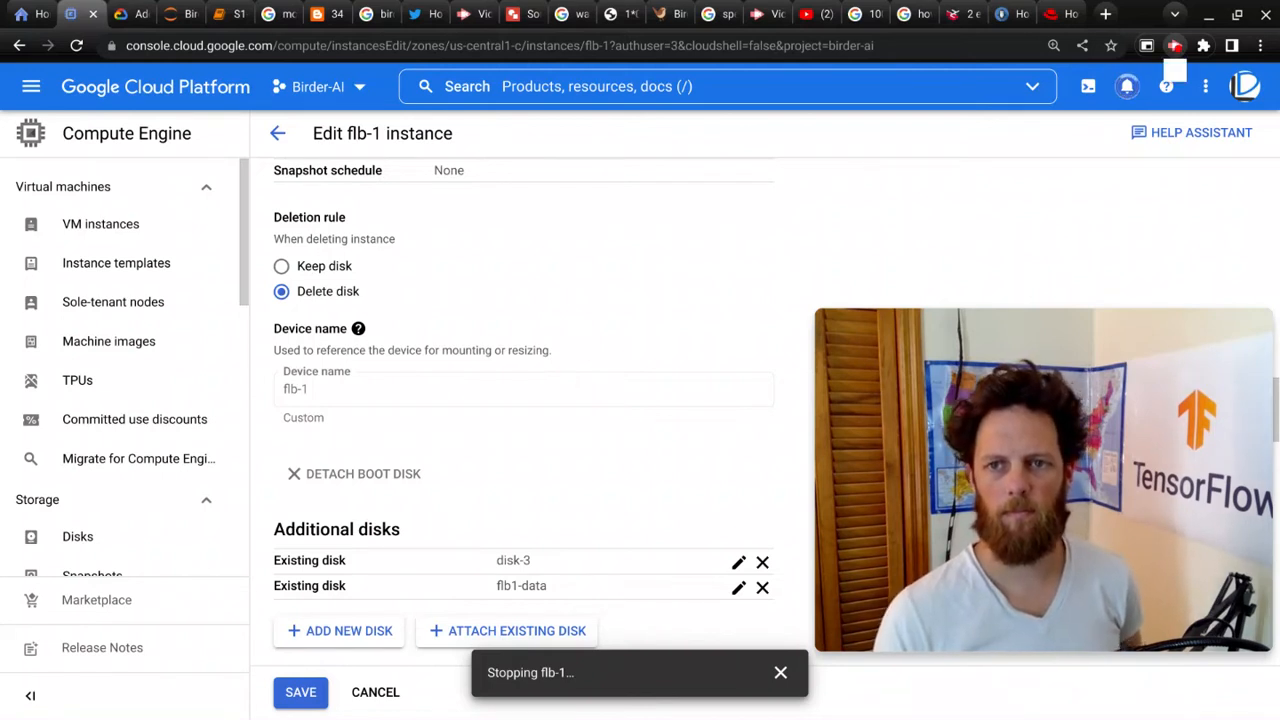
left_click(1175, 46)
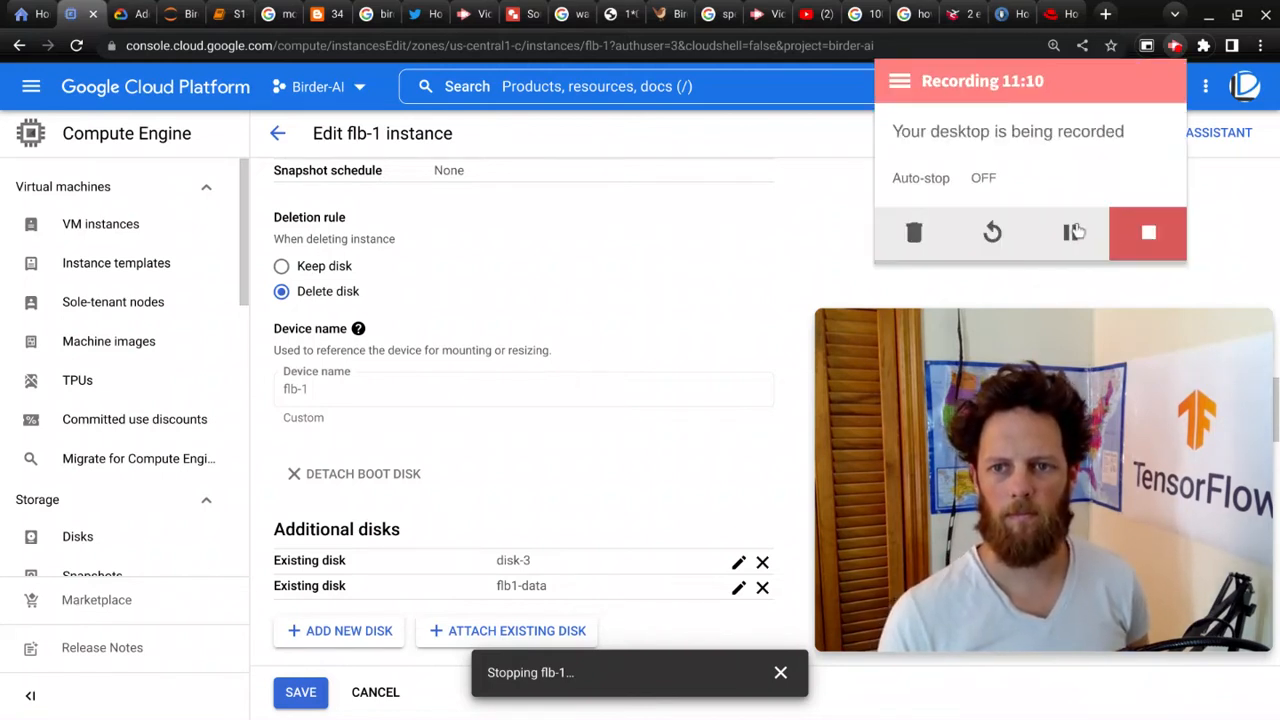
left_click(1070, 232)
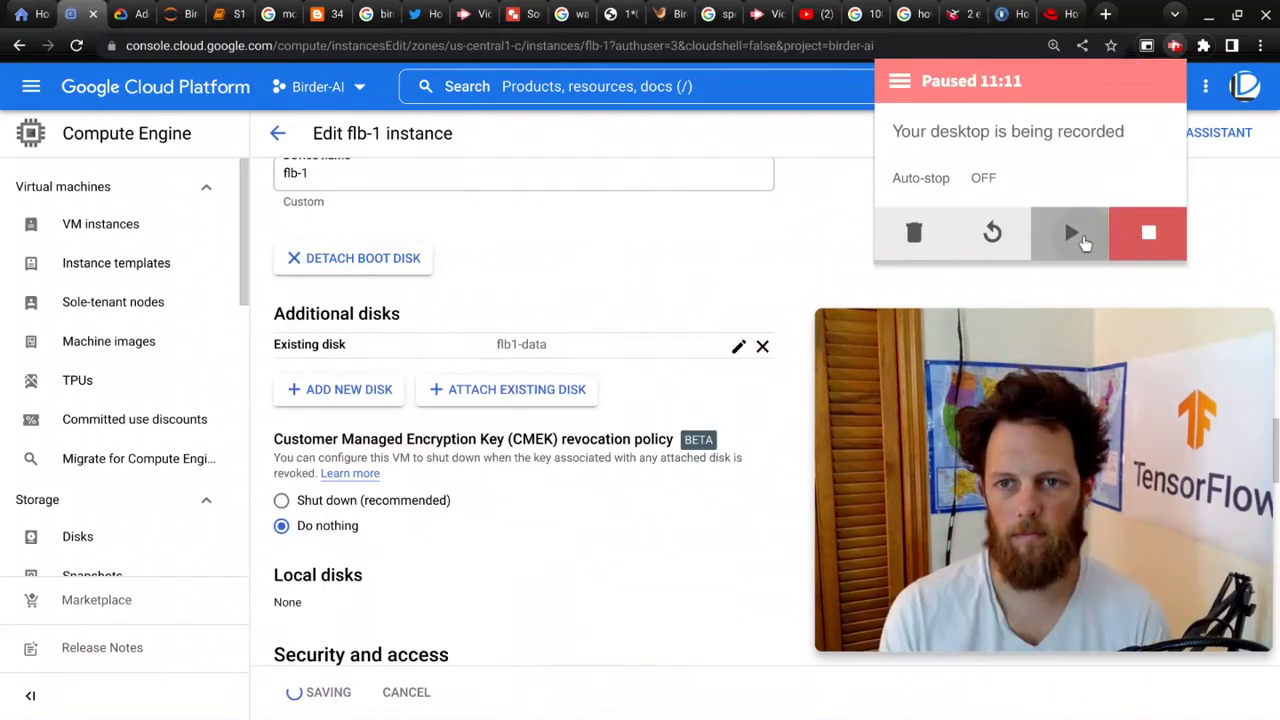
left_click(1072, 234)
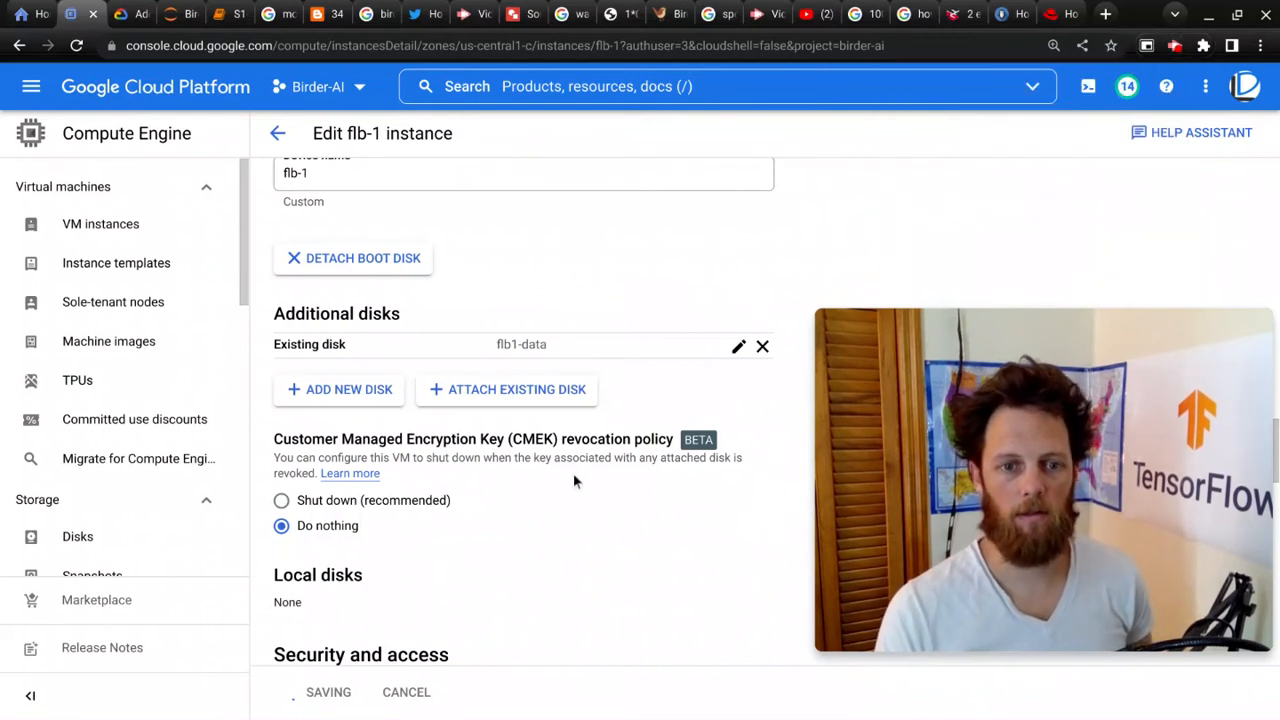
Step: Start the stopped flb-1 instance from its details page and confirm
left_click(100, 224)
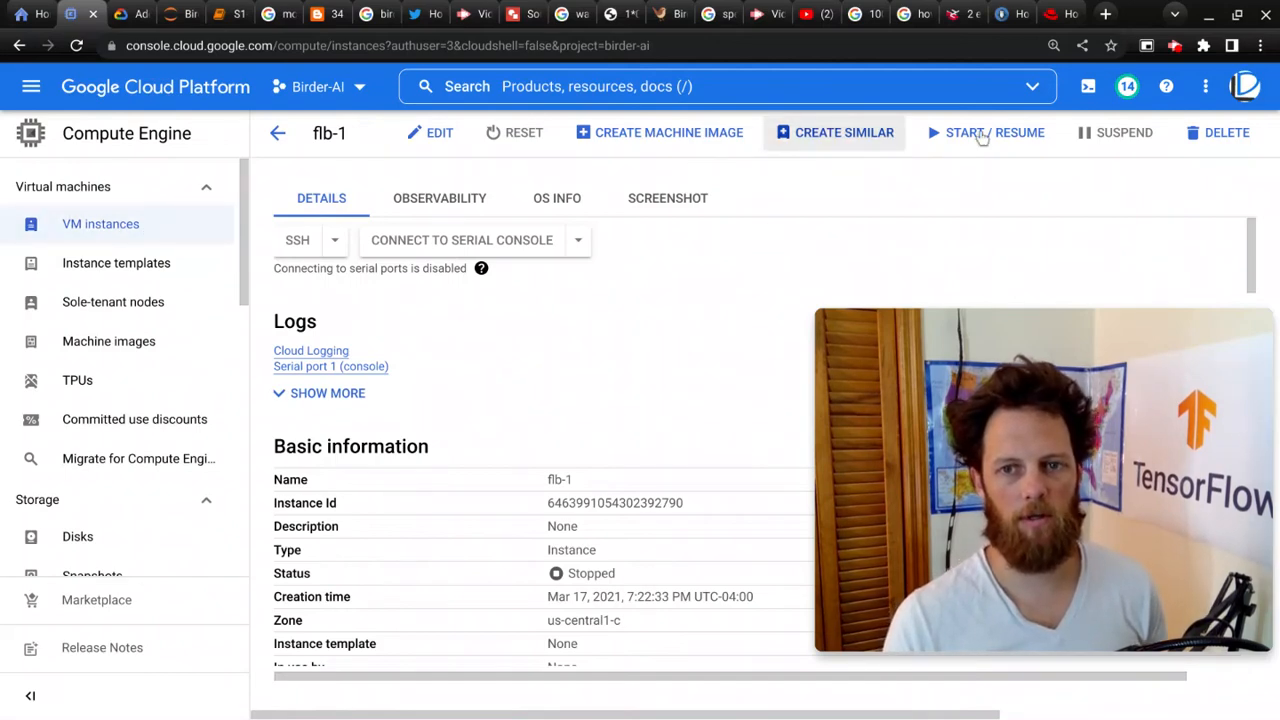
left_click(955, 137)
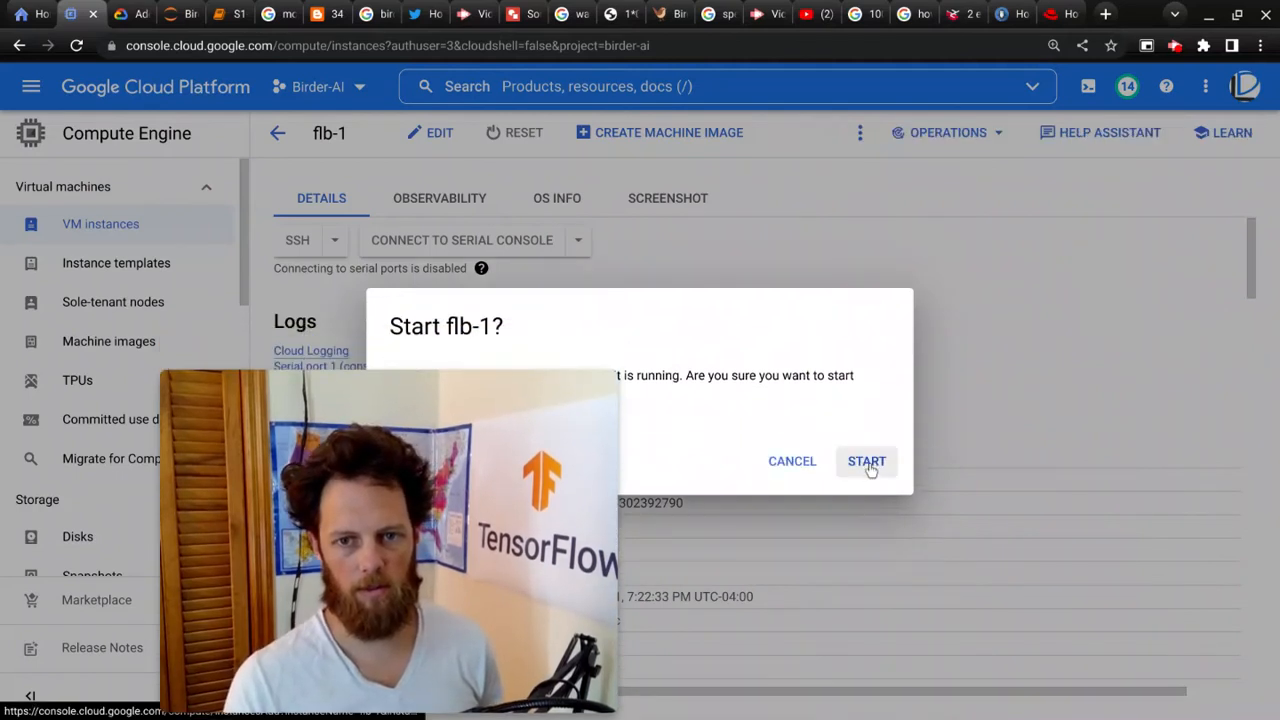
left_click(866, 464)
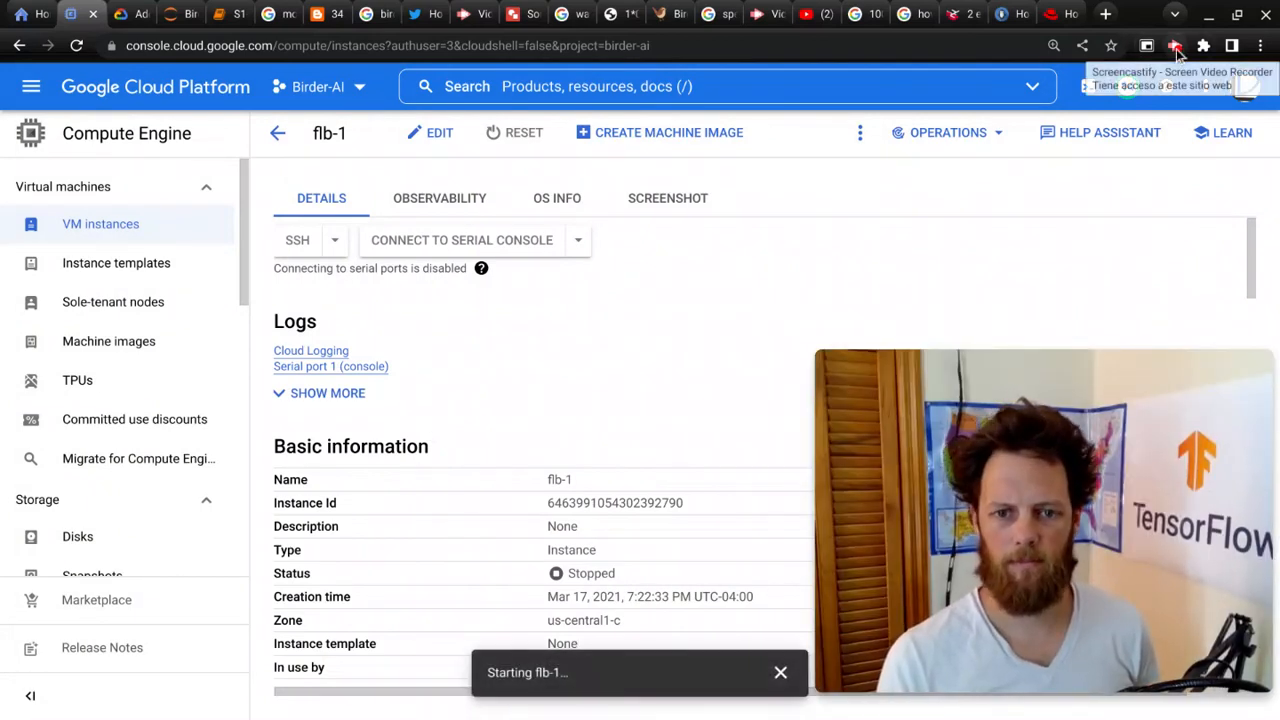
Step: Return to the VM instances list and open an SSH session to flb-1
left_click(100, 238)
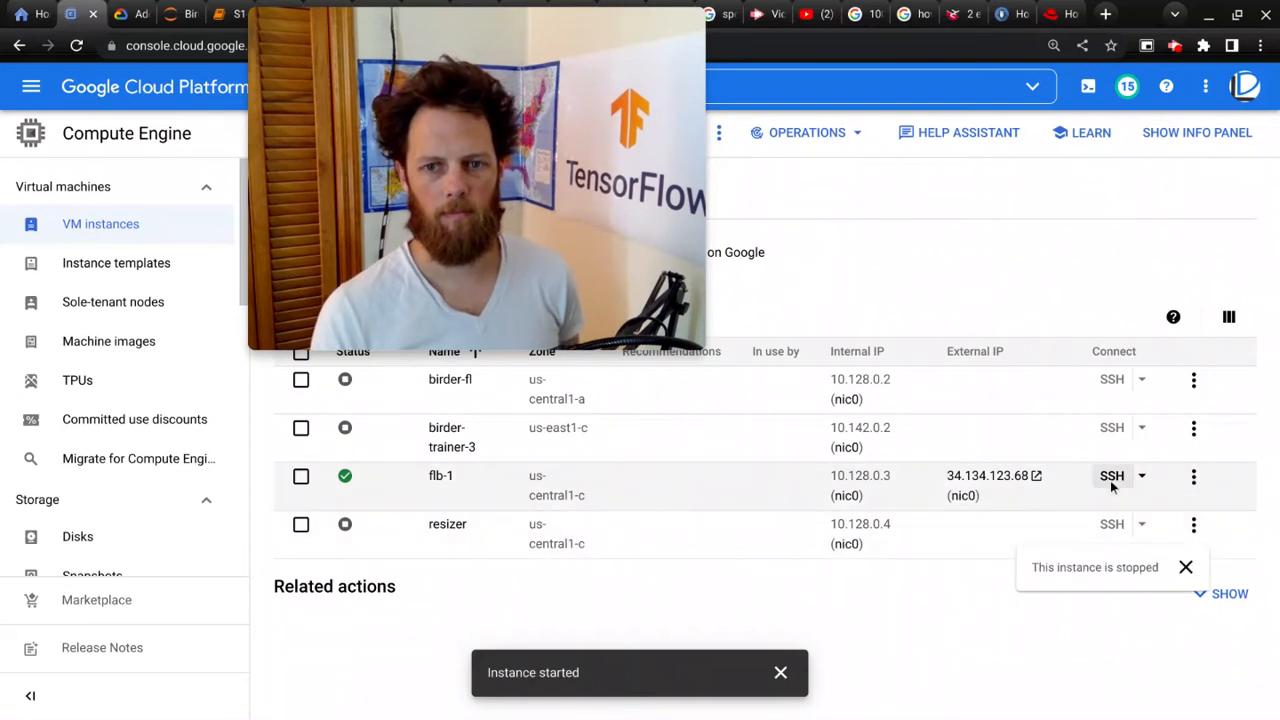
left_click(1112, 476)
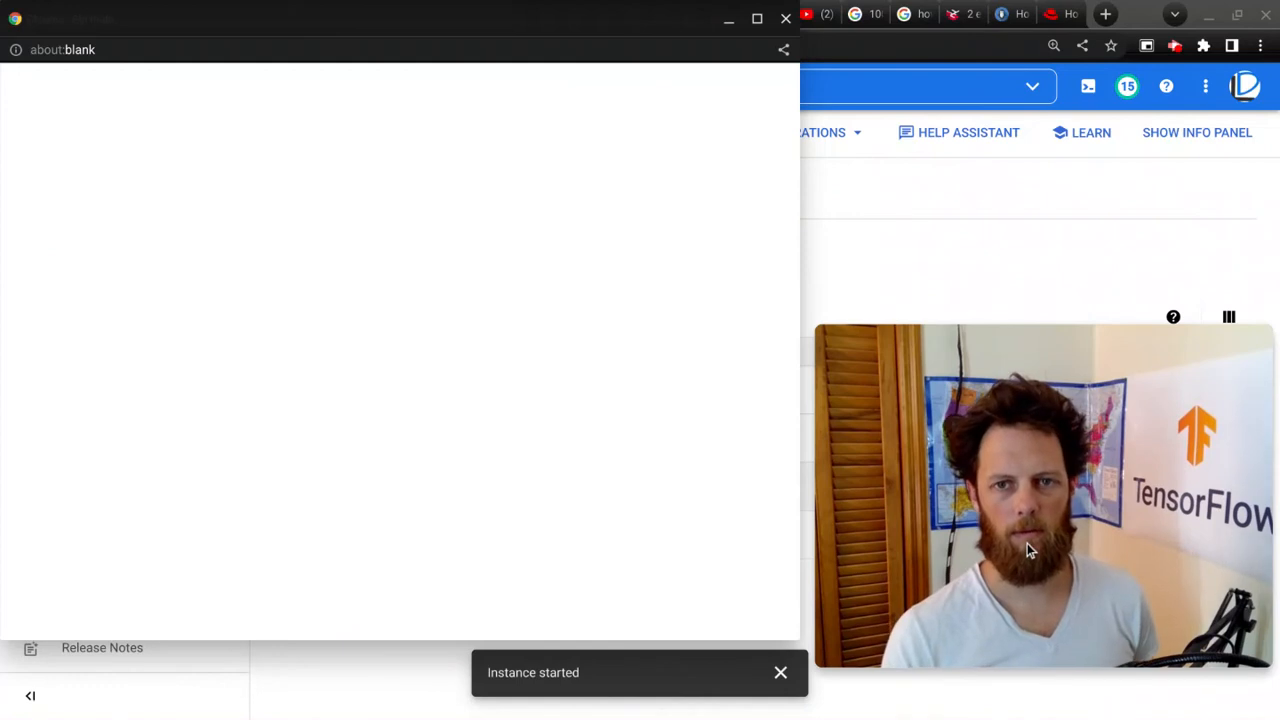
mouse_move(1004, 528)
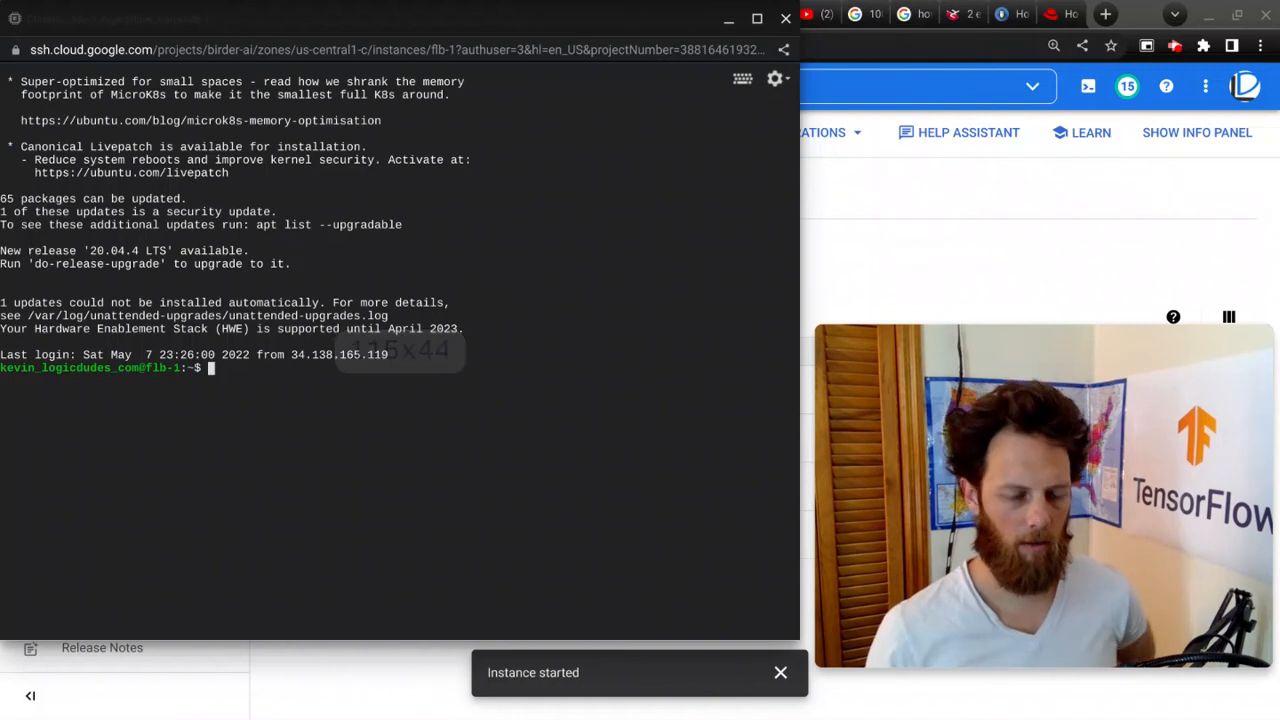
Step: List block devices with lsblk, then list the current directory and the user's home directory under /home
type("lsblk")
key("Return")
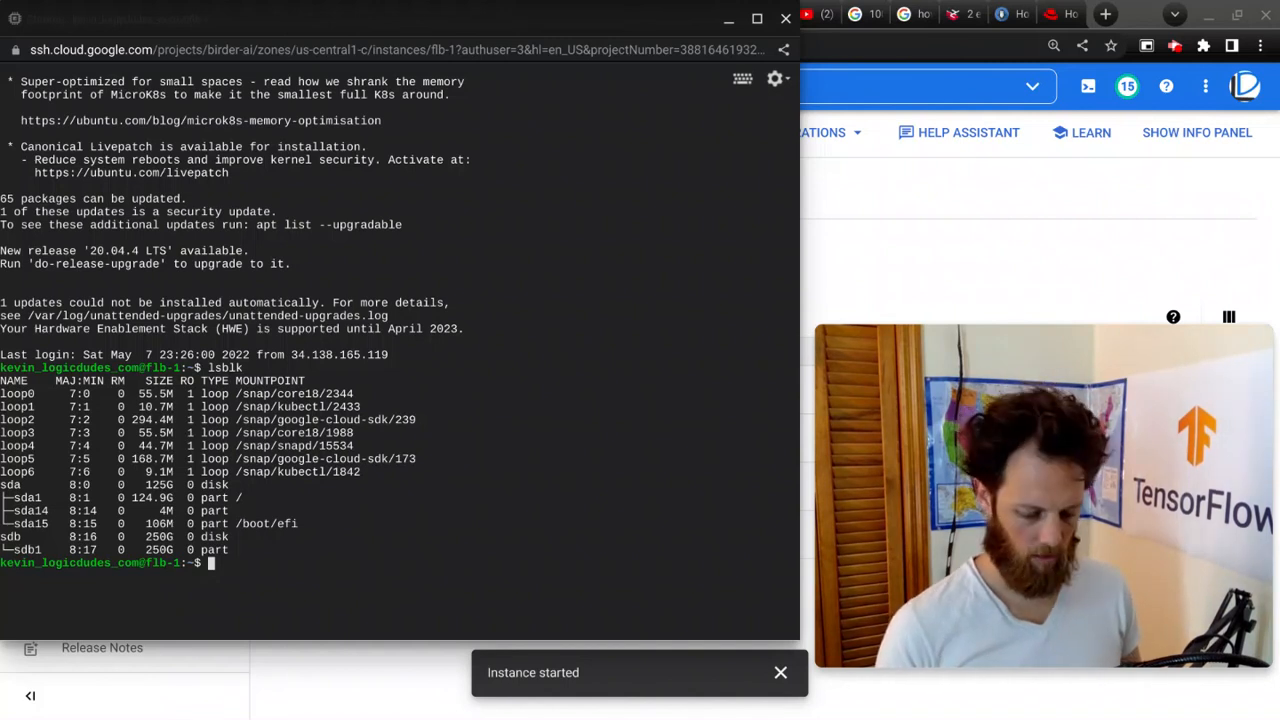
type("ls")
key("Return")
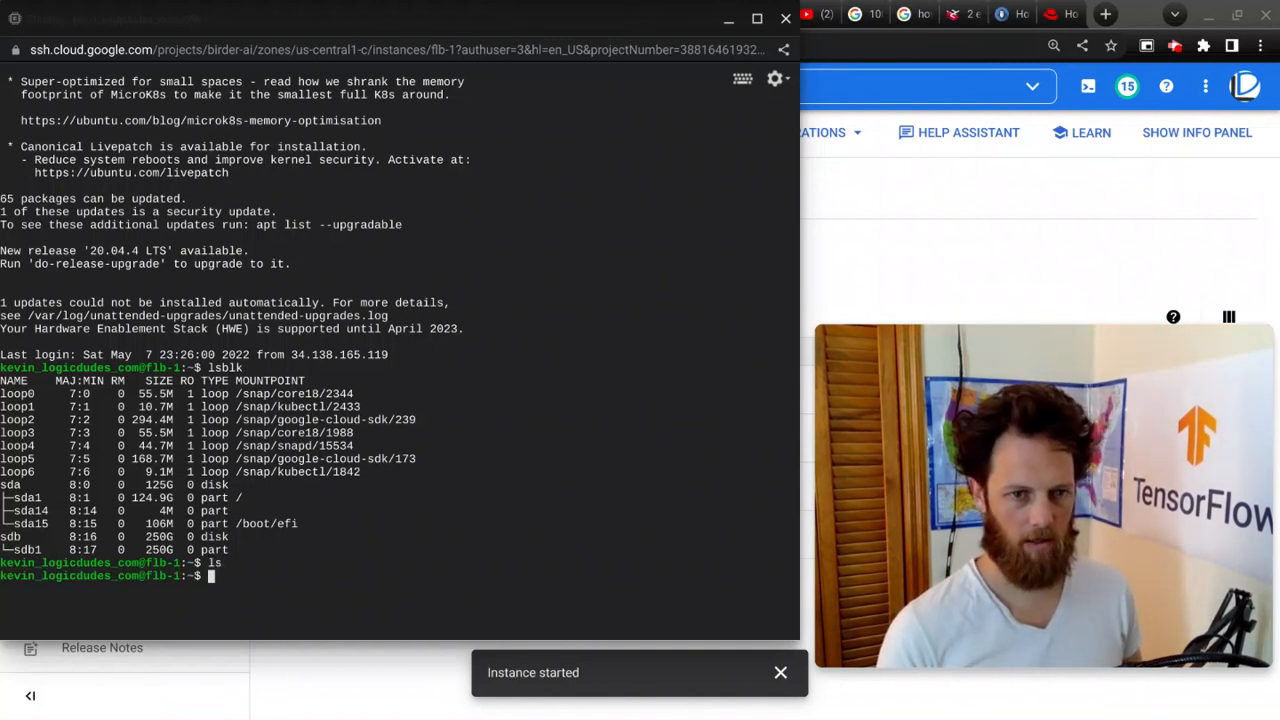
type("ls /hom")
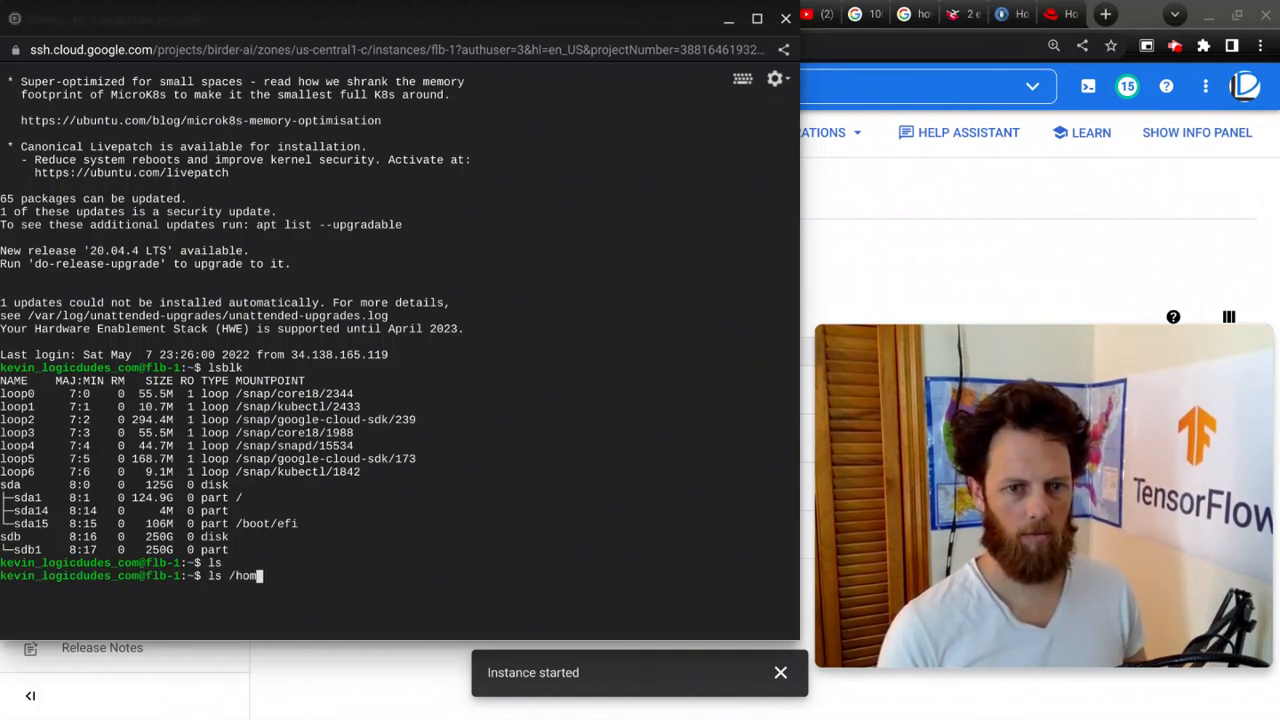
type("e/kev")
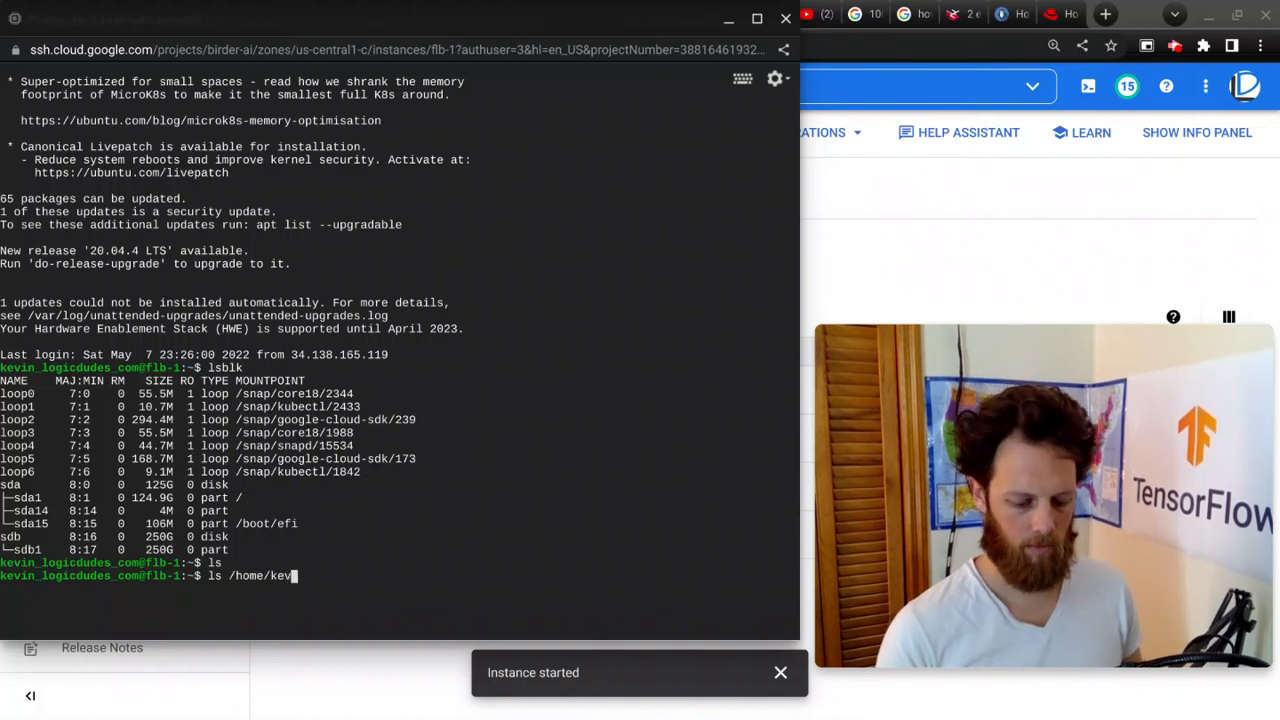
type("in")
key("Return")
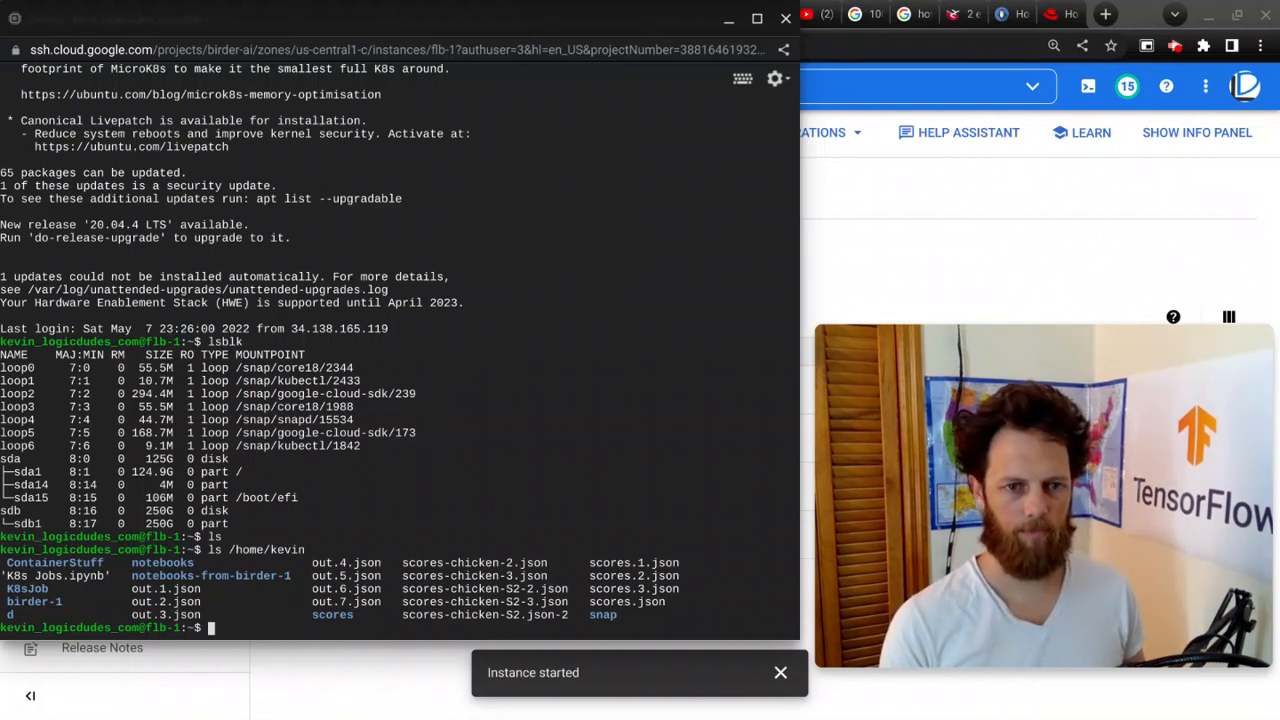
Step: Reload the flb-1 browser SSH session window, then close it
key("ctrl+r")
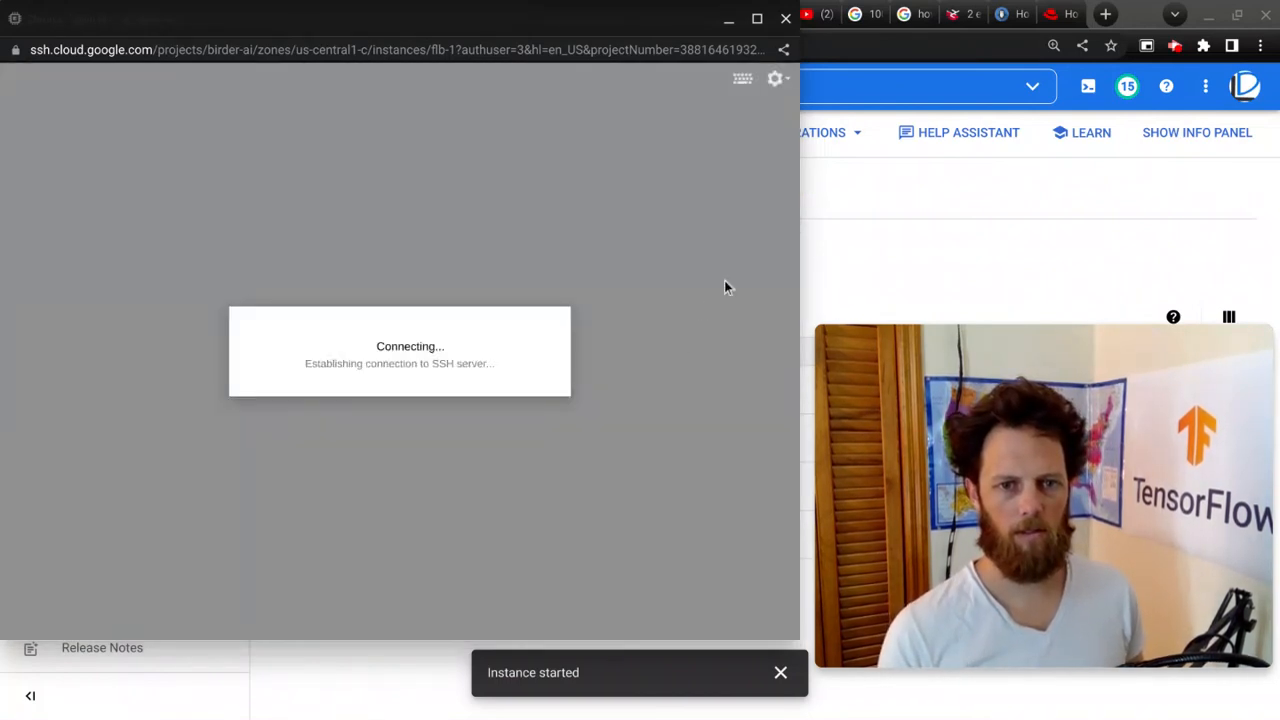
key("alt+Tab")
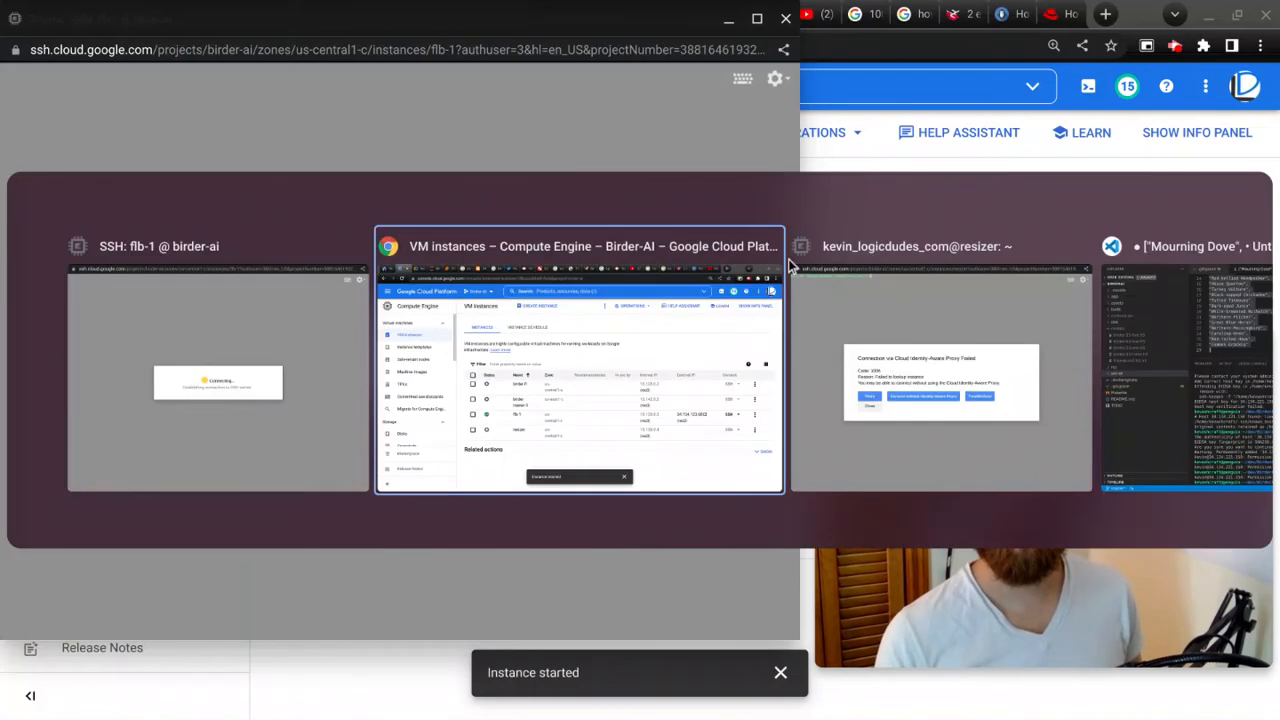
key("alt+Tab")
key("alt+Tab")
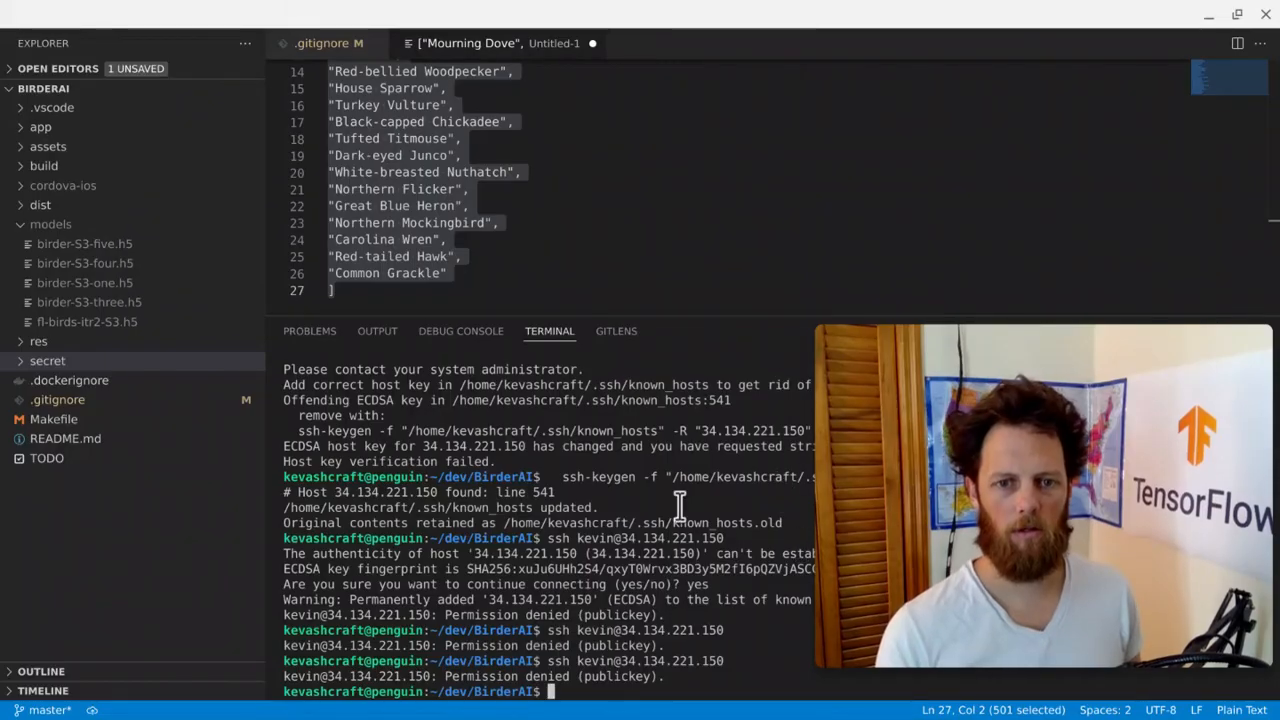
key("alt+Tab")
left_click(786, 18)
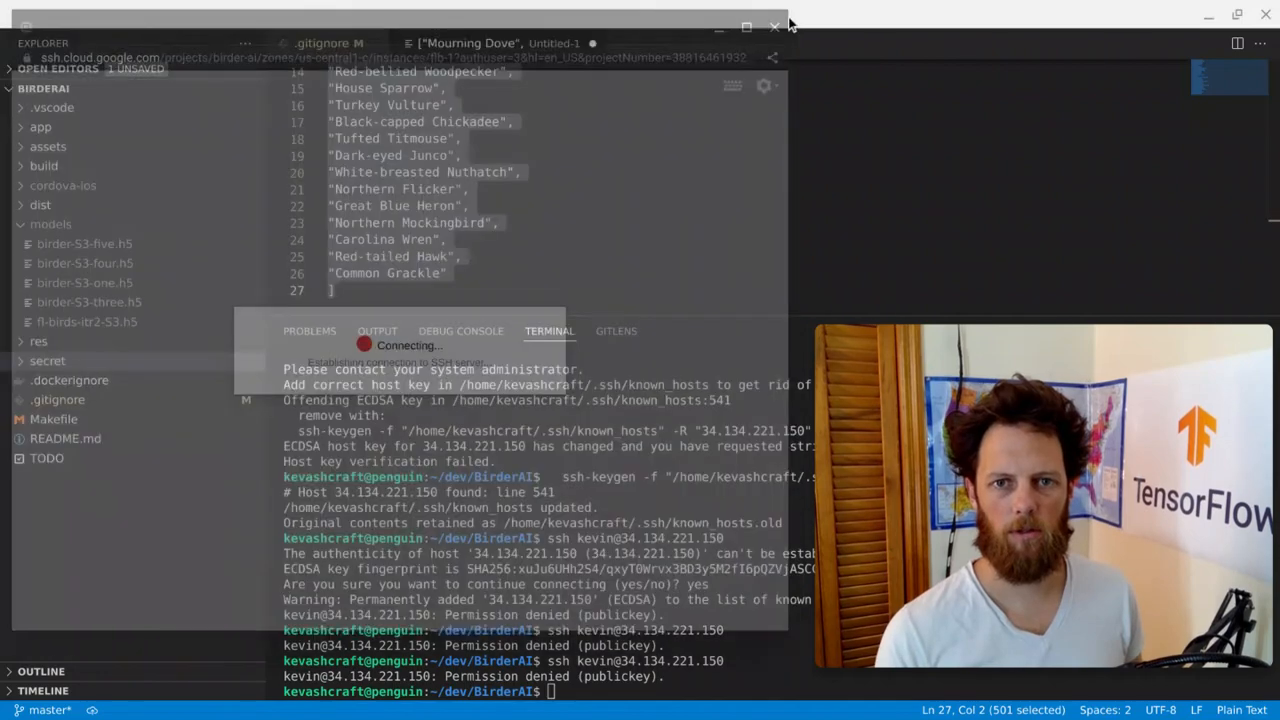
Step: Switch to the resizer's browser SSH window showing the failed connection and close it
key("alt+Tab")
key("alt+Tab")
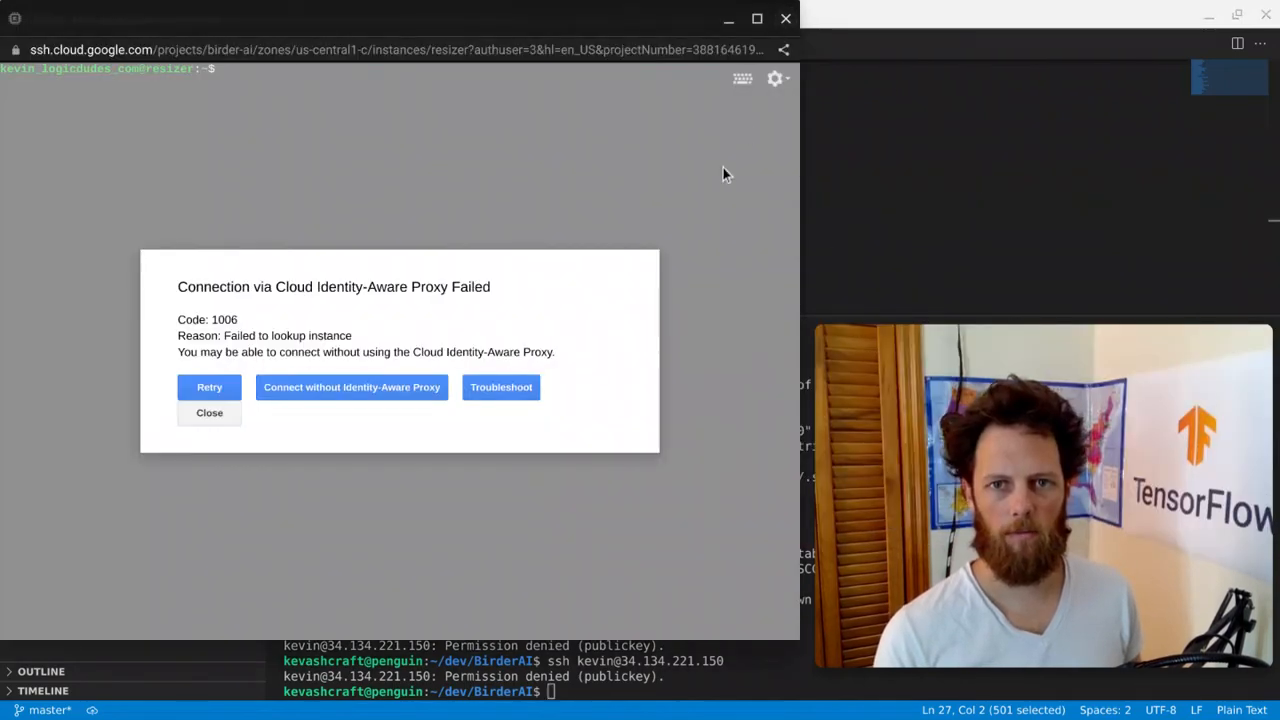
key("ctrl+w")
key("Return")
Step: Copy flb-1's external IP, SSH into it from the local terminal with the user's account, and accept the host key
key("alt+Tab")
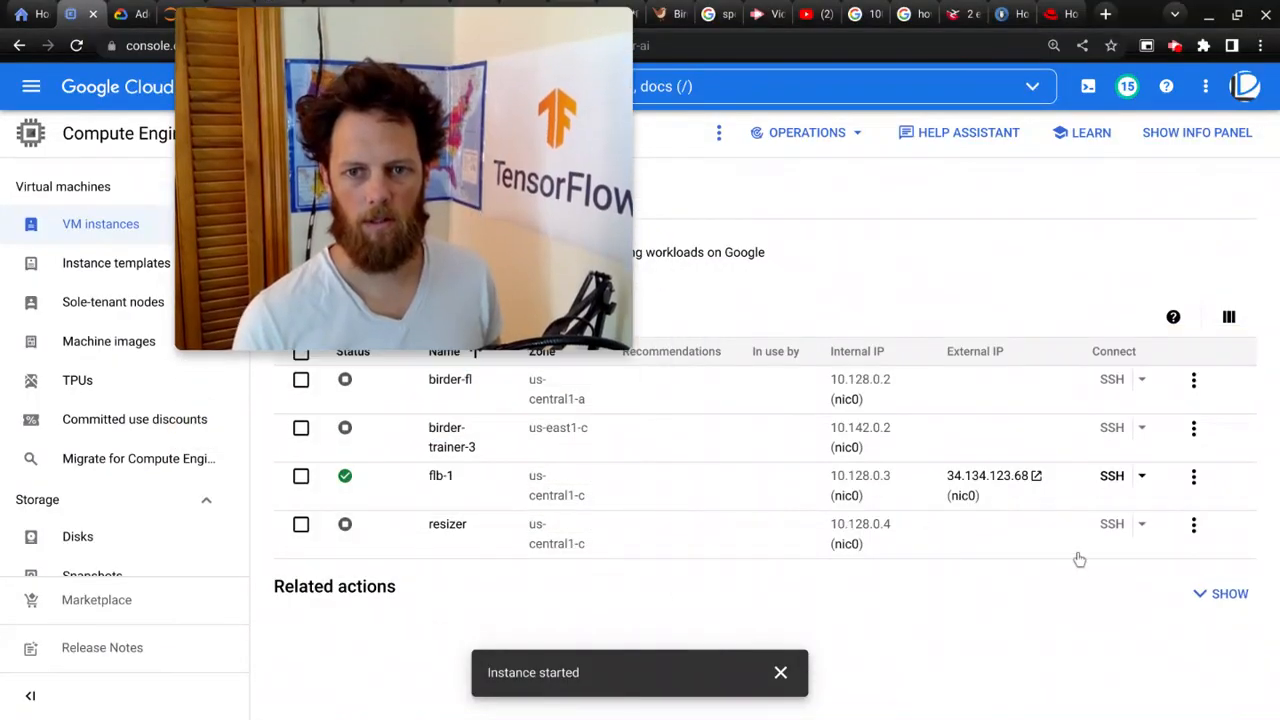
left_click(993, 496)
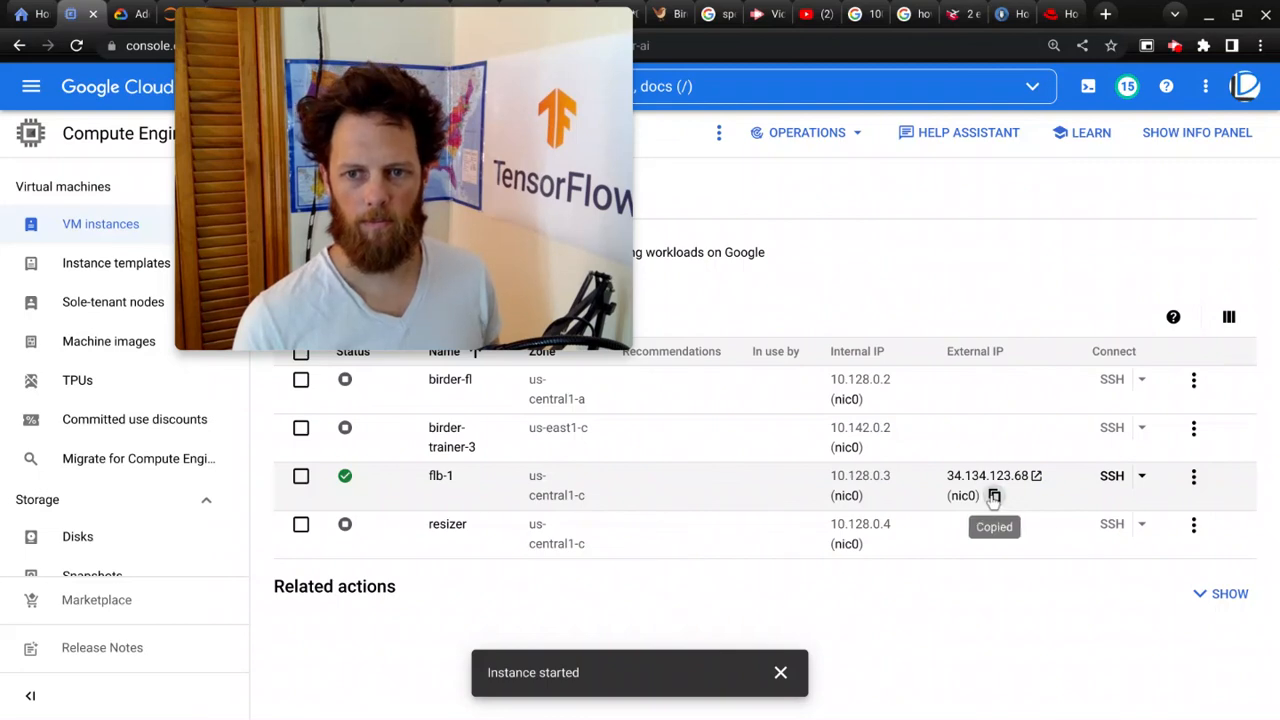
key("alt+Tab")
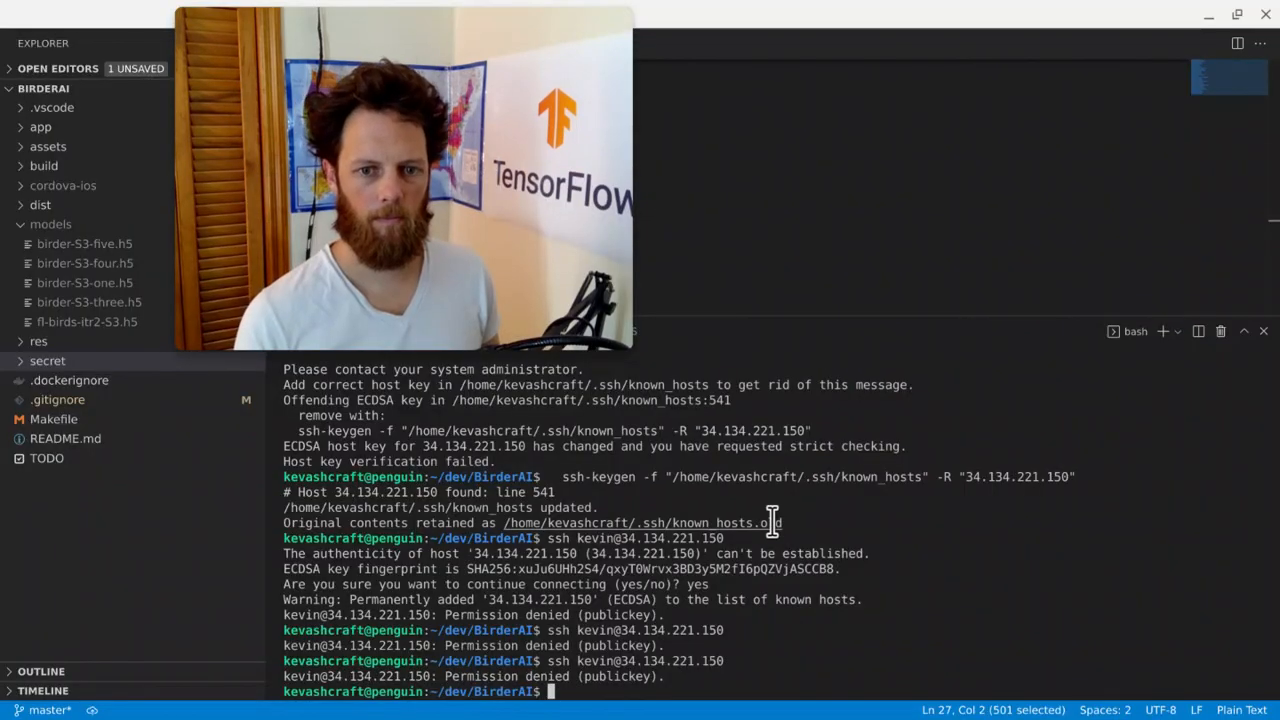
type("ssh kevin@")
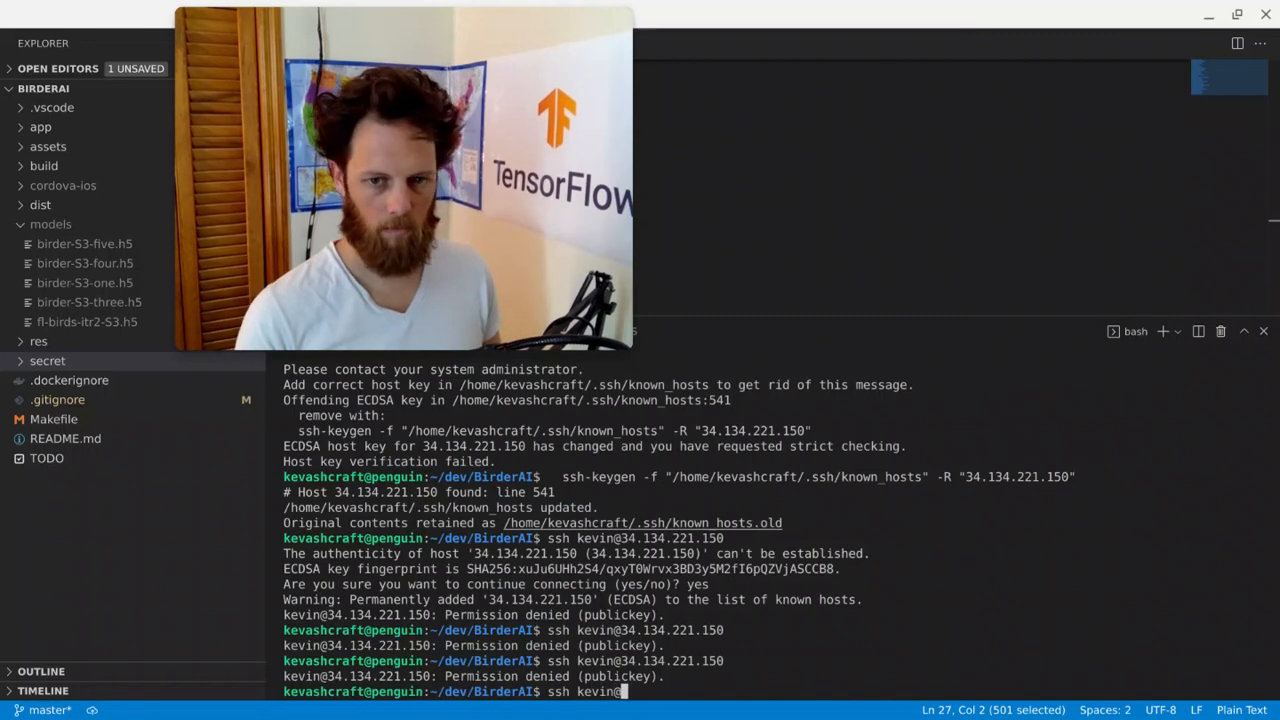
key("ctrl+shift+v")
key("Return")
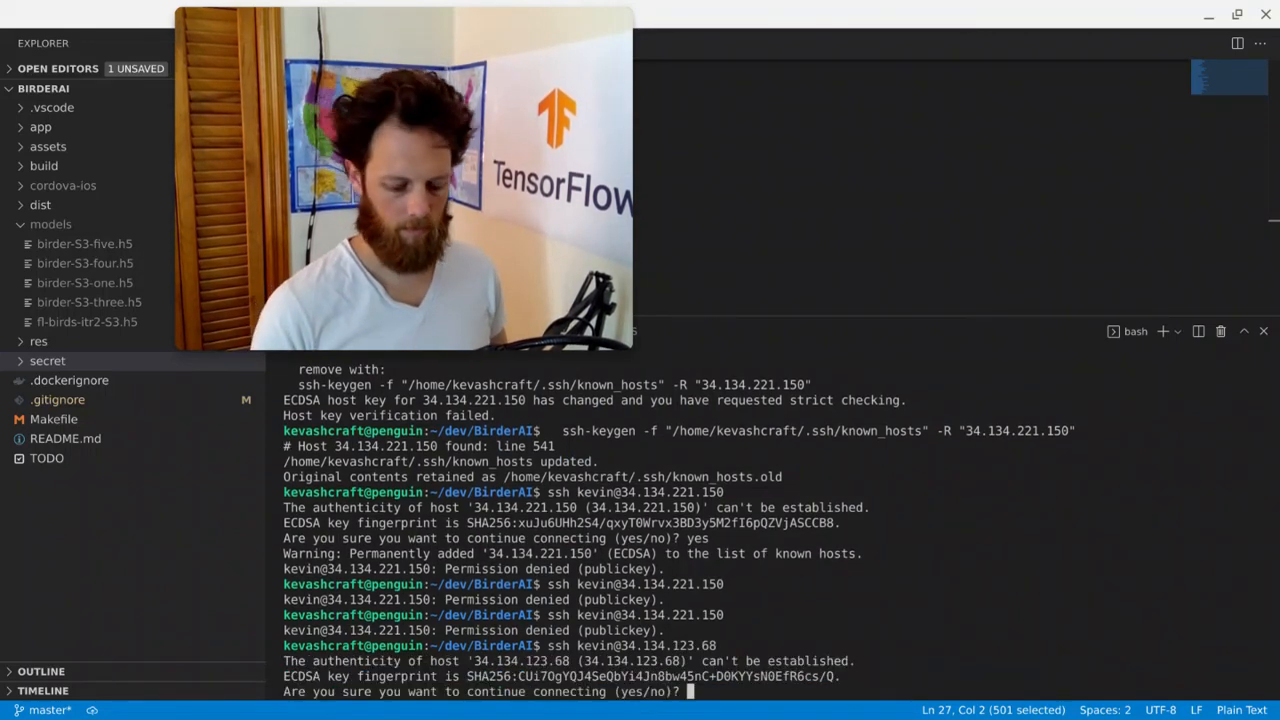
type("yes")
key("Return")
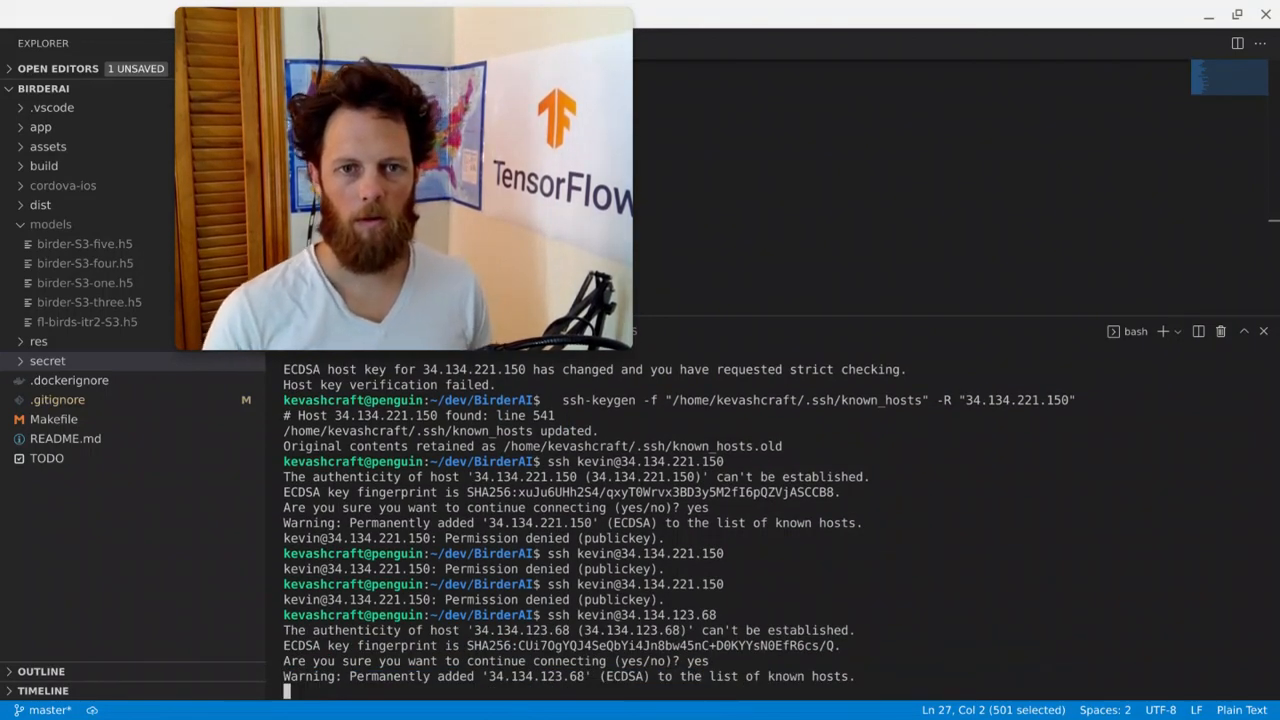
mouse_move(461, 230)
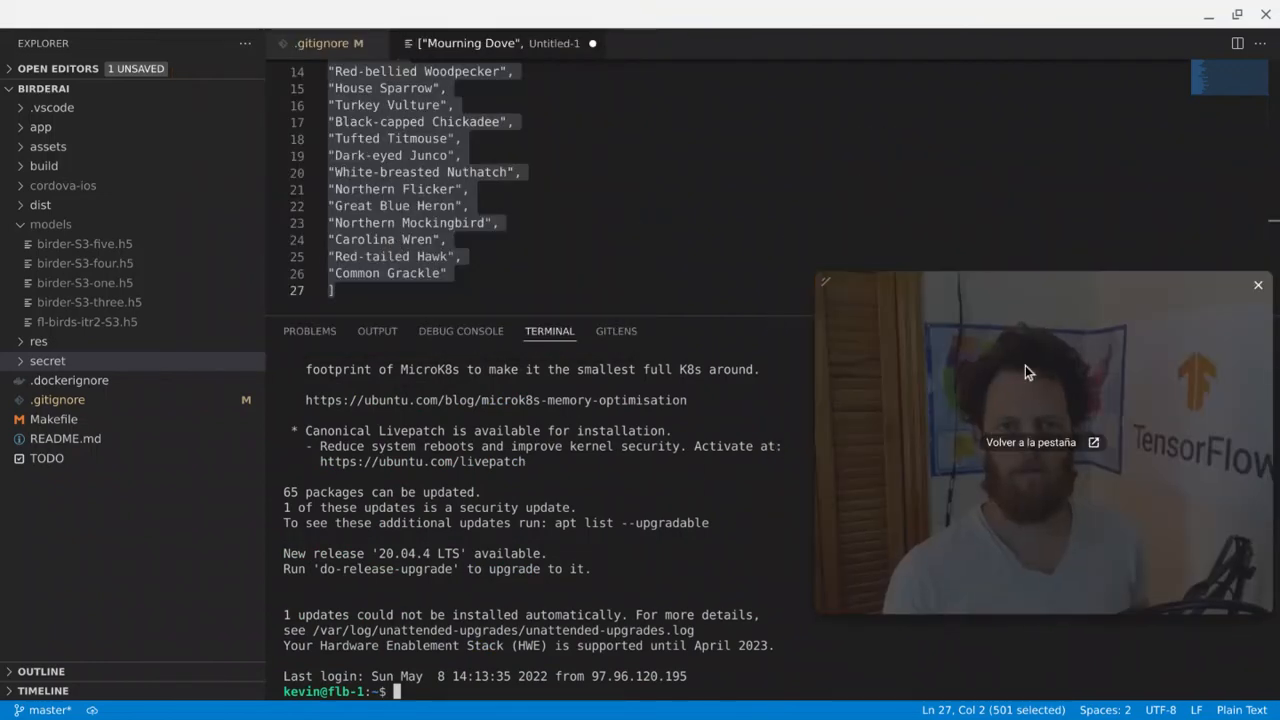
key("alt+Tab")
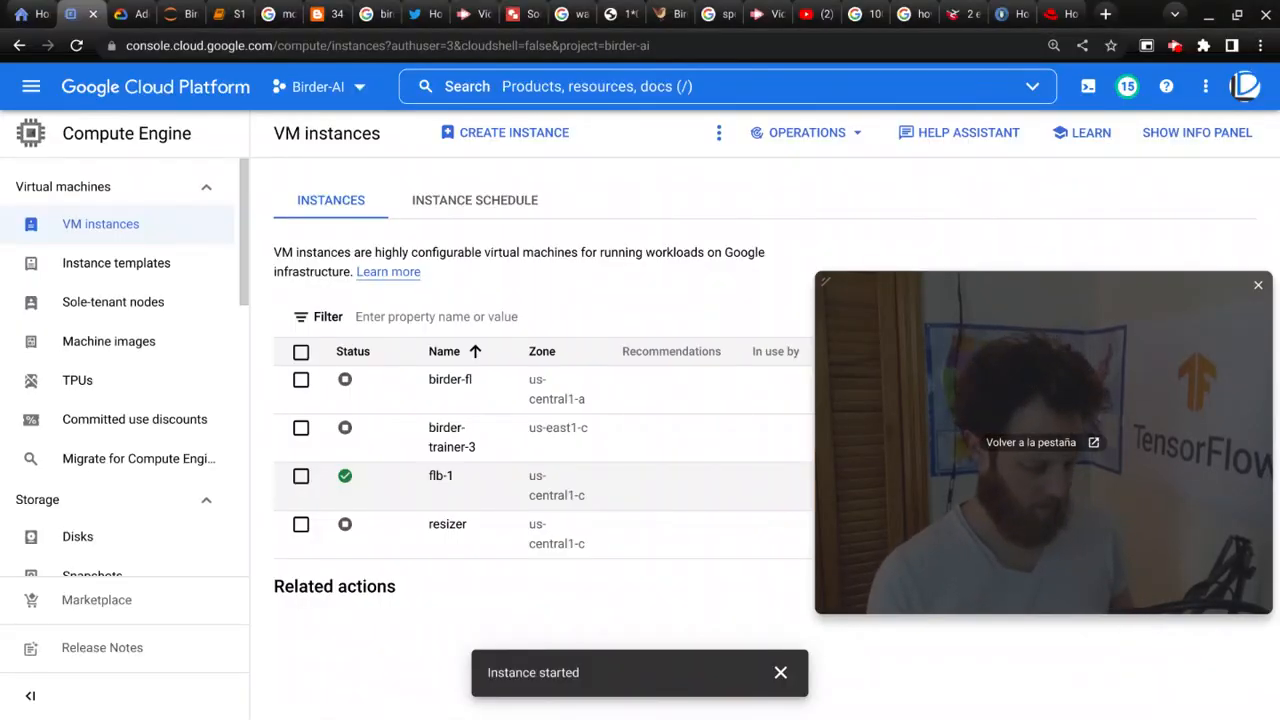